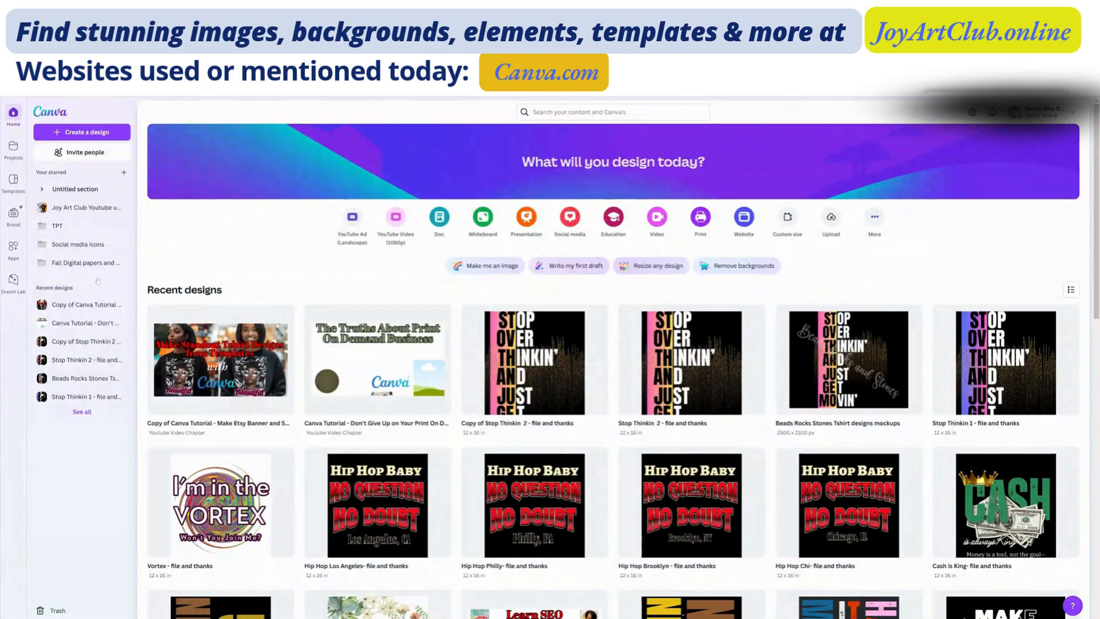
mouse_move(285, 315)
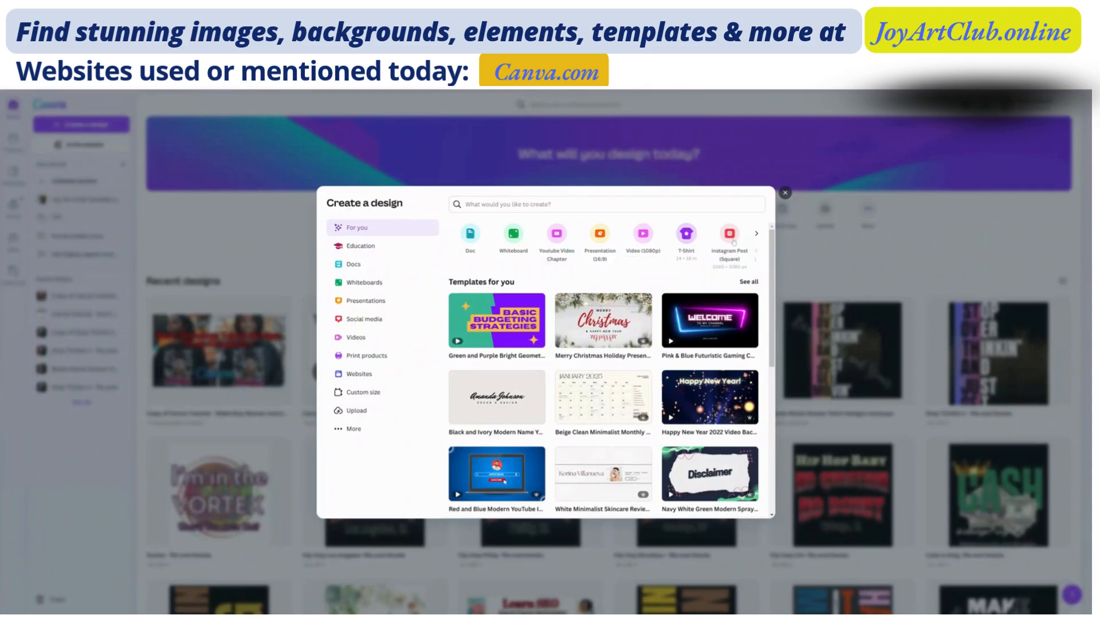
click(756, 234)
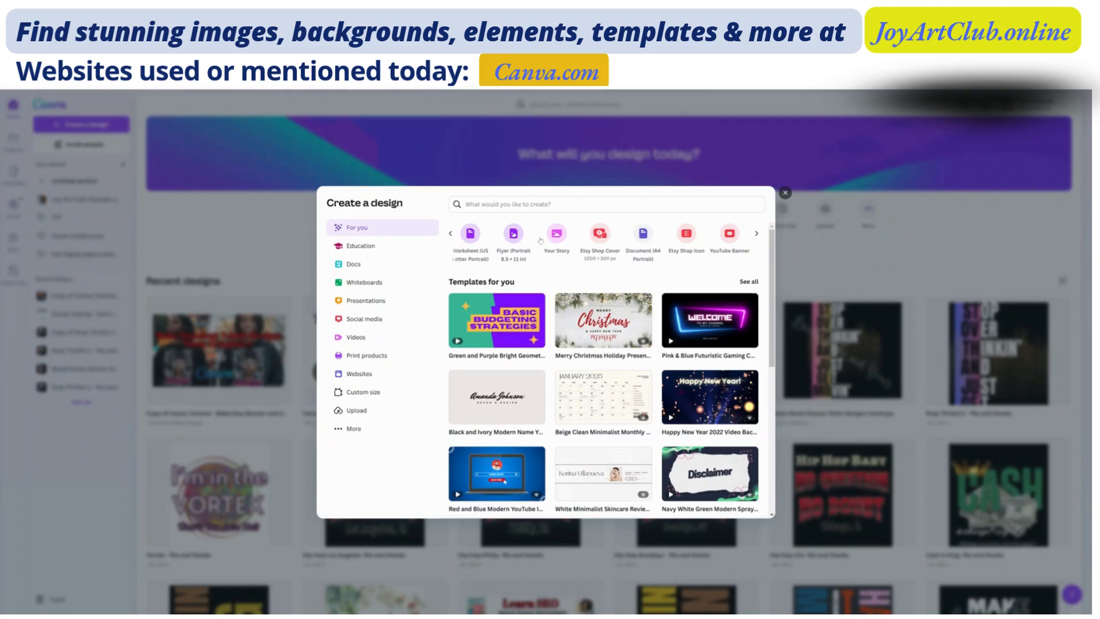
click(451, 233)
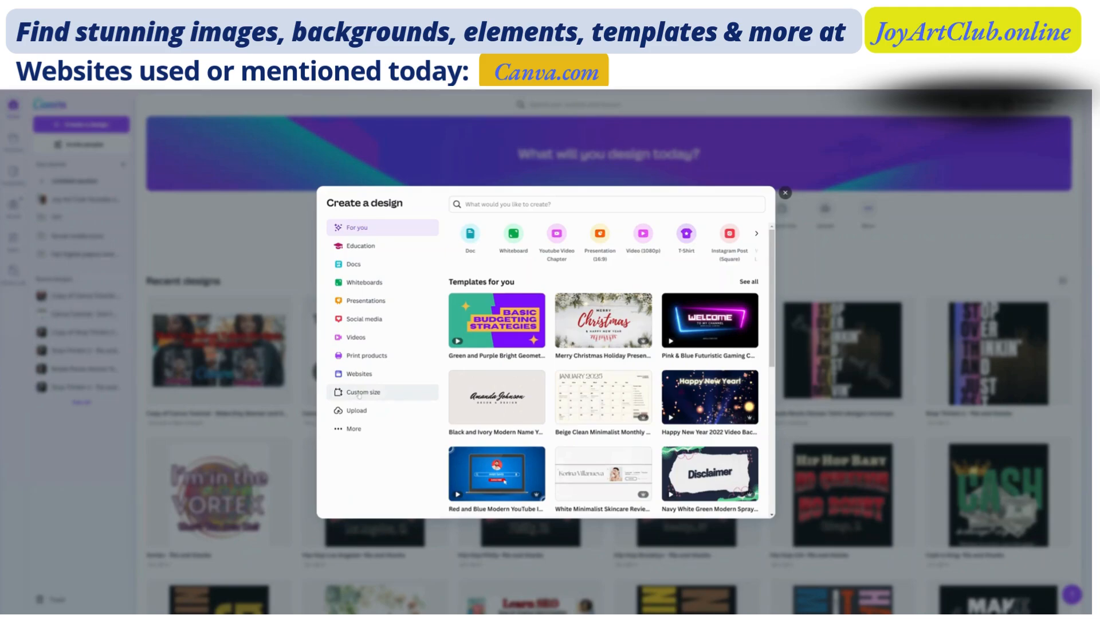
- Create a new custom-size design 5 in wide and 7 in high
click(359, 393)
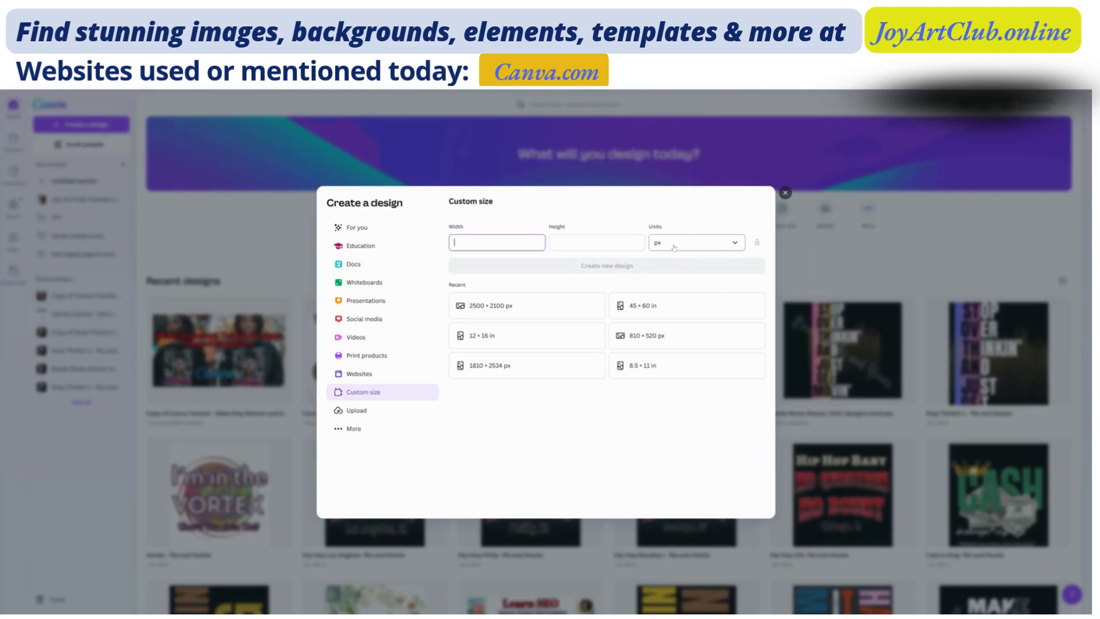
click(674, 247)
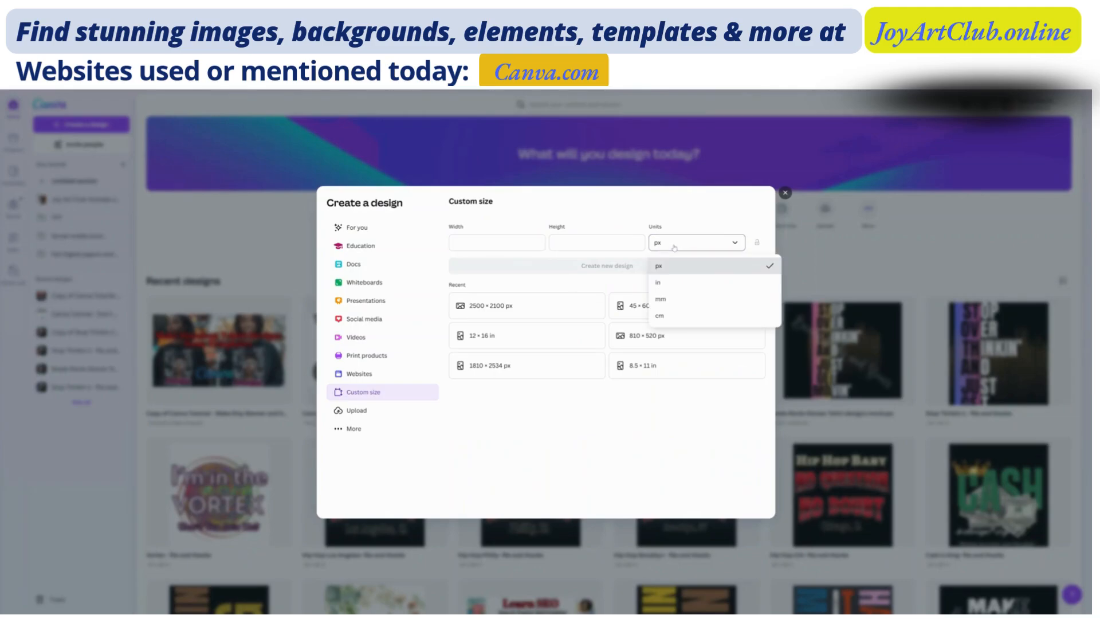
click(674, 287)
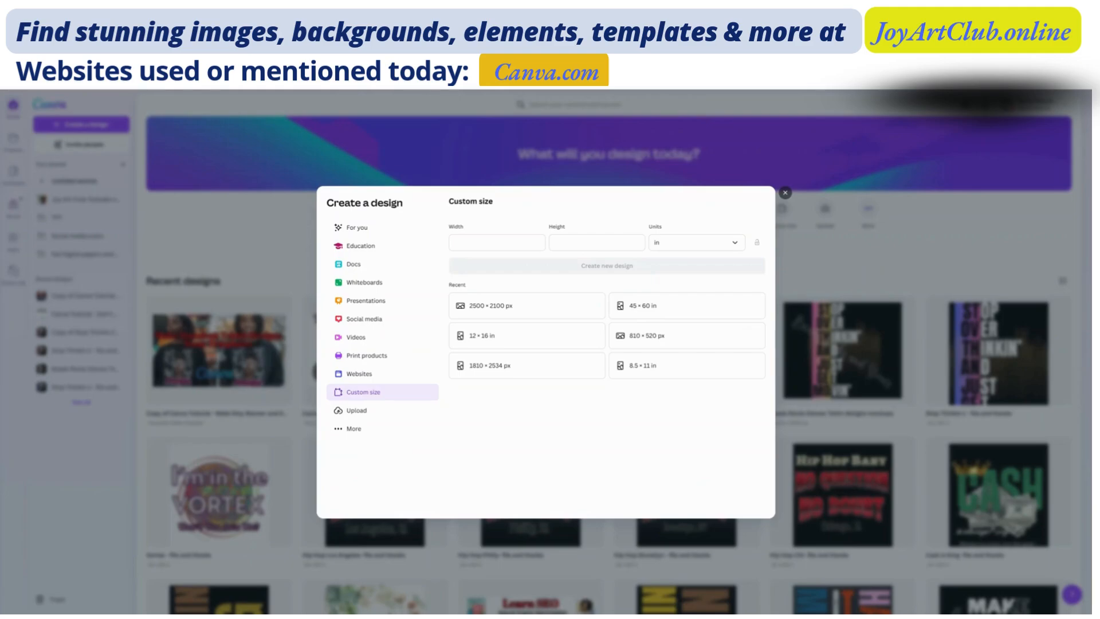
key(shift+Tab)
key(shift+Tab)
text(5)
key(Tab)
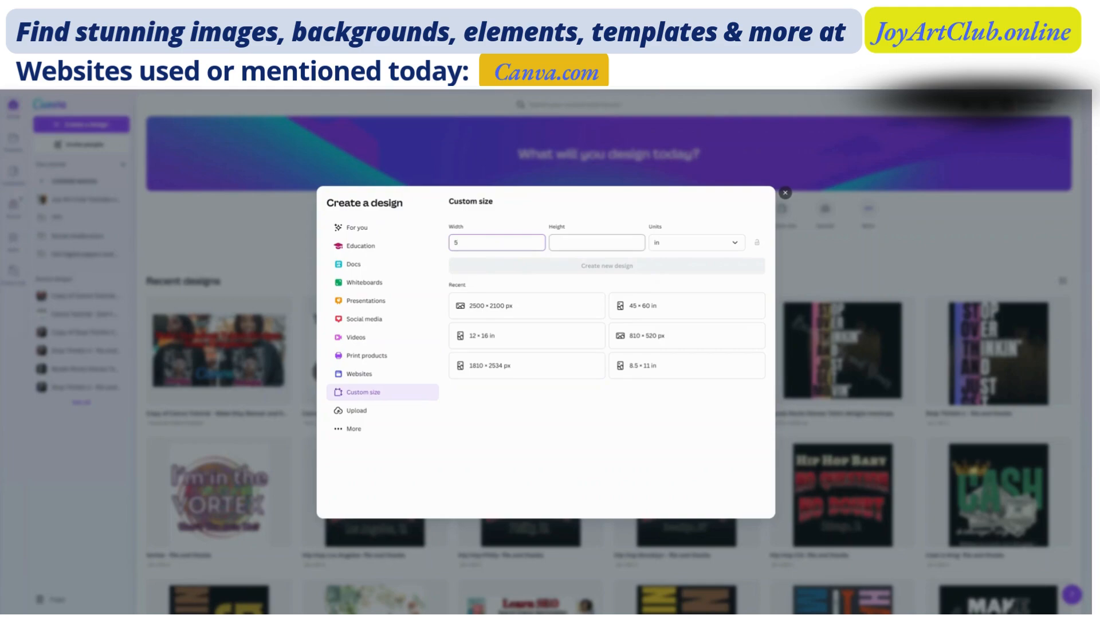
text(7)
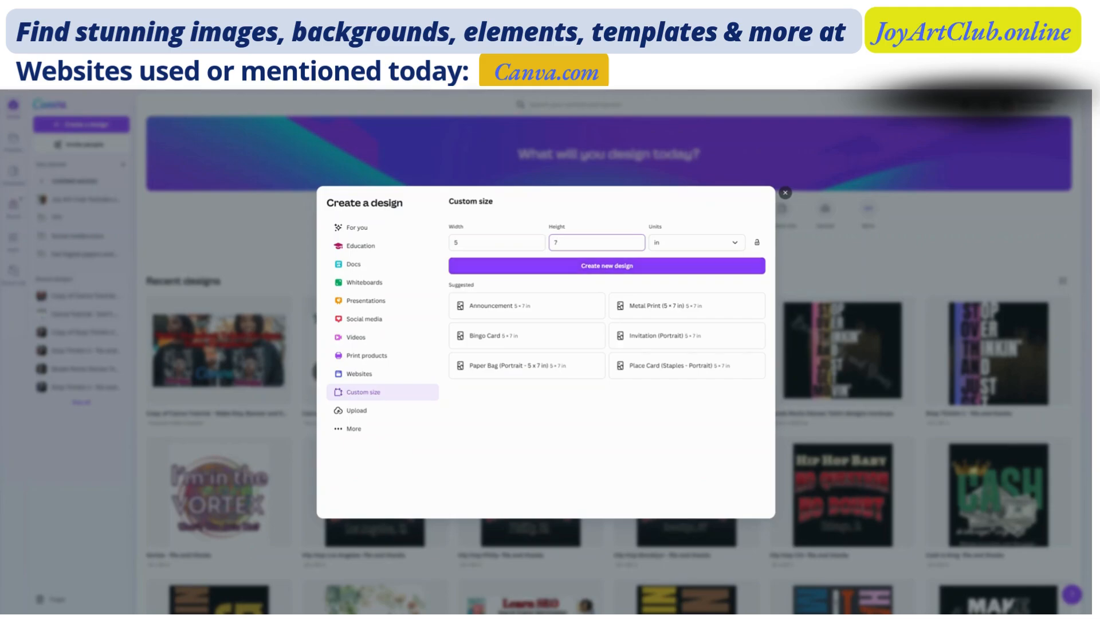
key(Return)
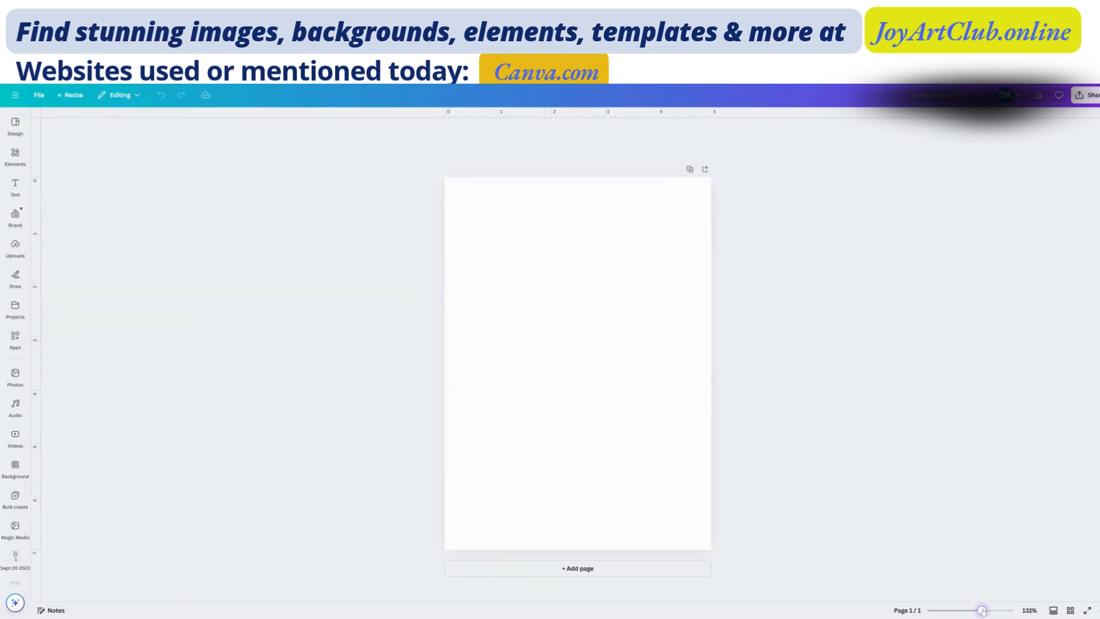
mouse_move(983, 611)
mouse_down()
mouse_move(945, 612)
mouse_move(983, 610)
mouse_up()
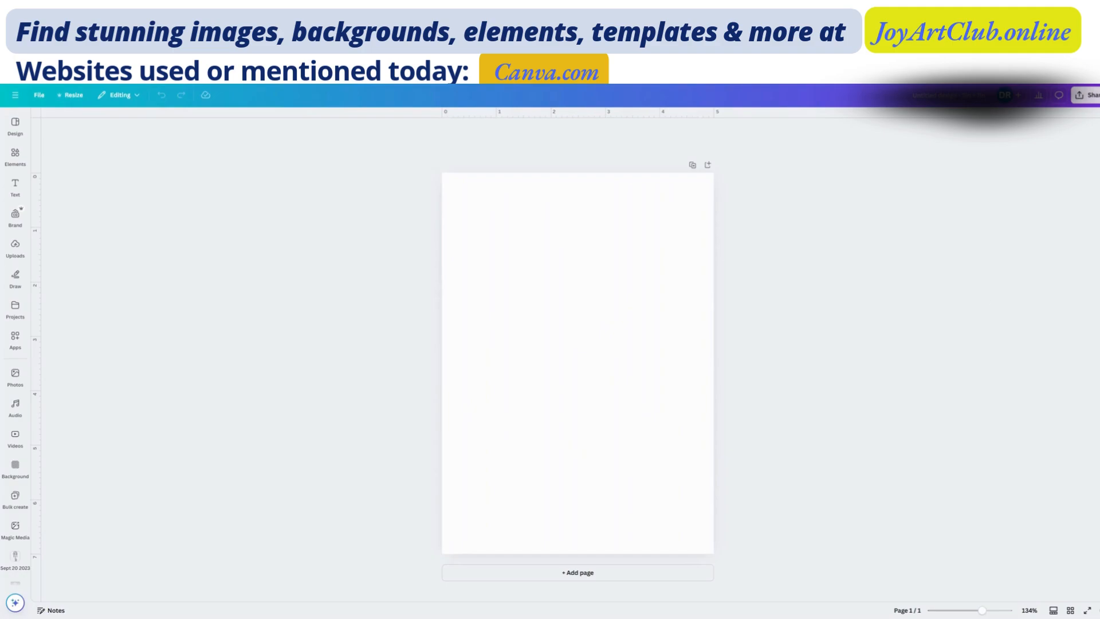
click(15, 124)
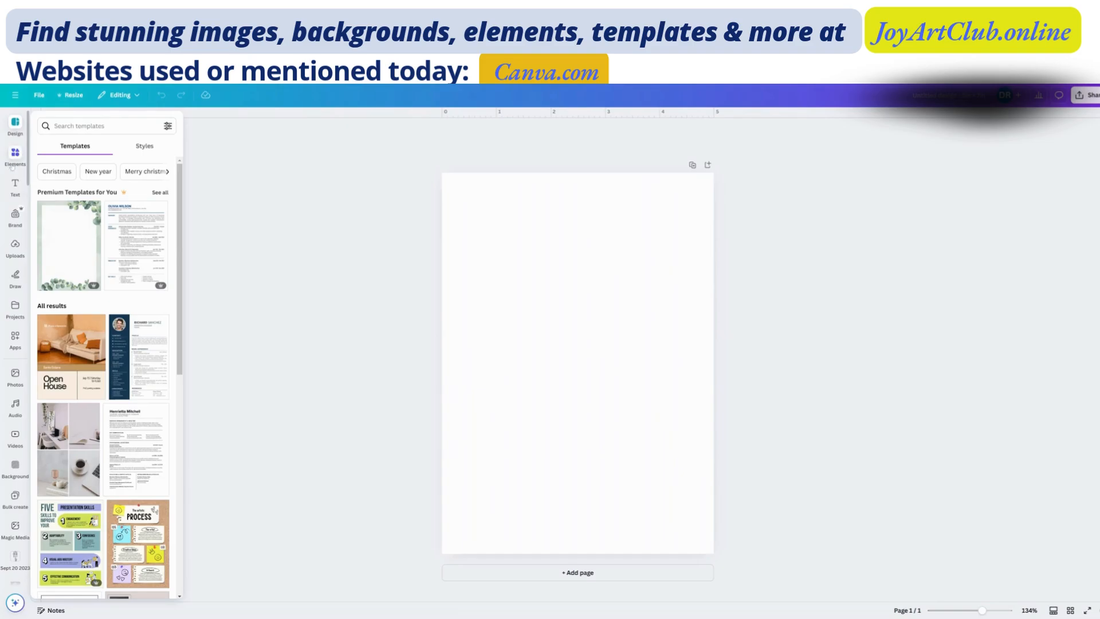
click(15, 186)
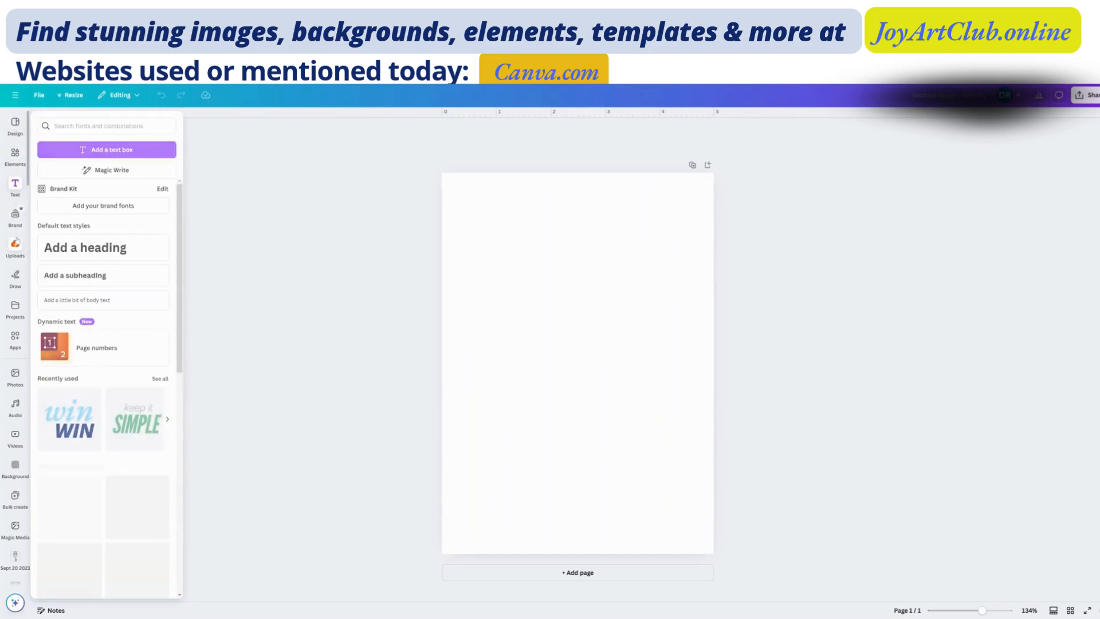
click(15, 248)
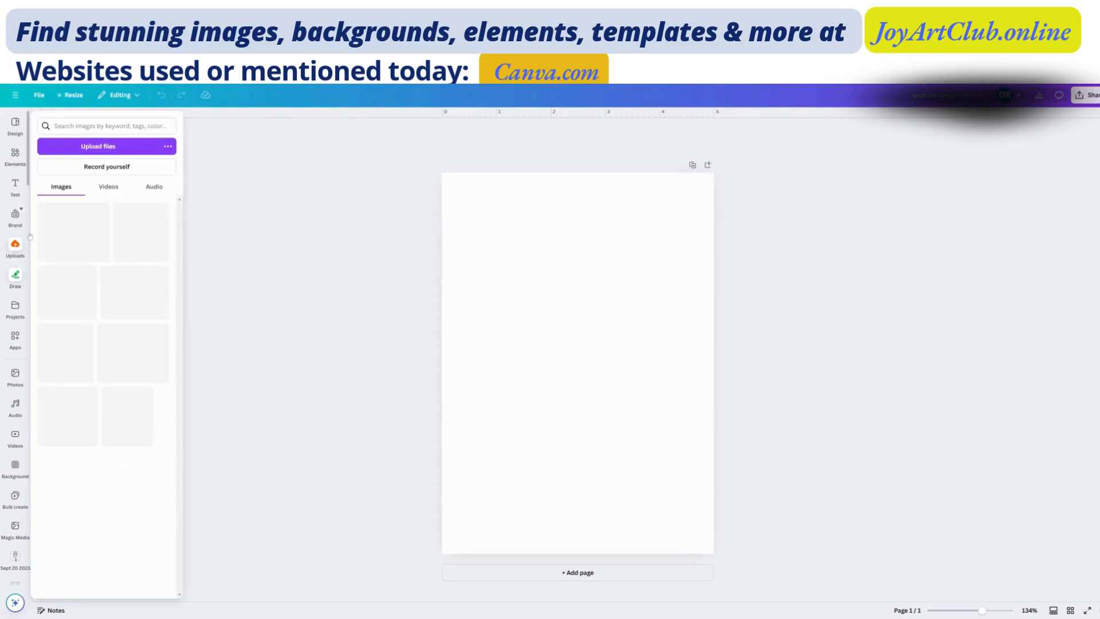
click(15, 278)
- Try the Blue and White Minimalist Gradient Background Flyer template on the blank page and undo it
click(15, 123)
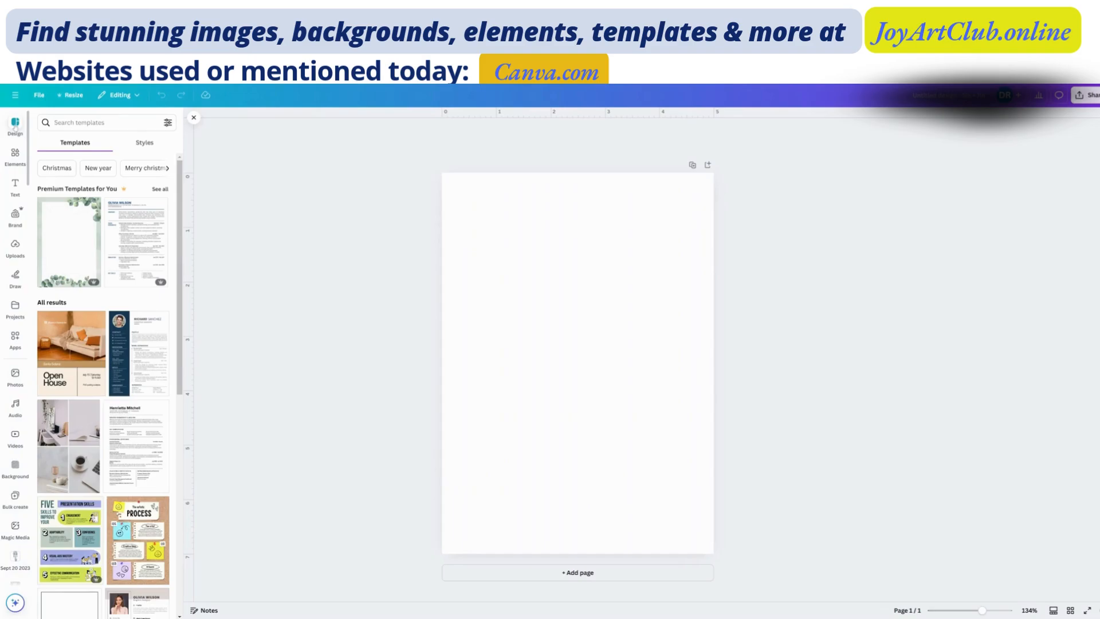
scroll(124, 332, down, 2)
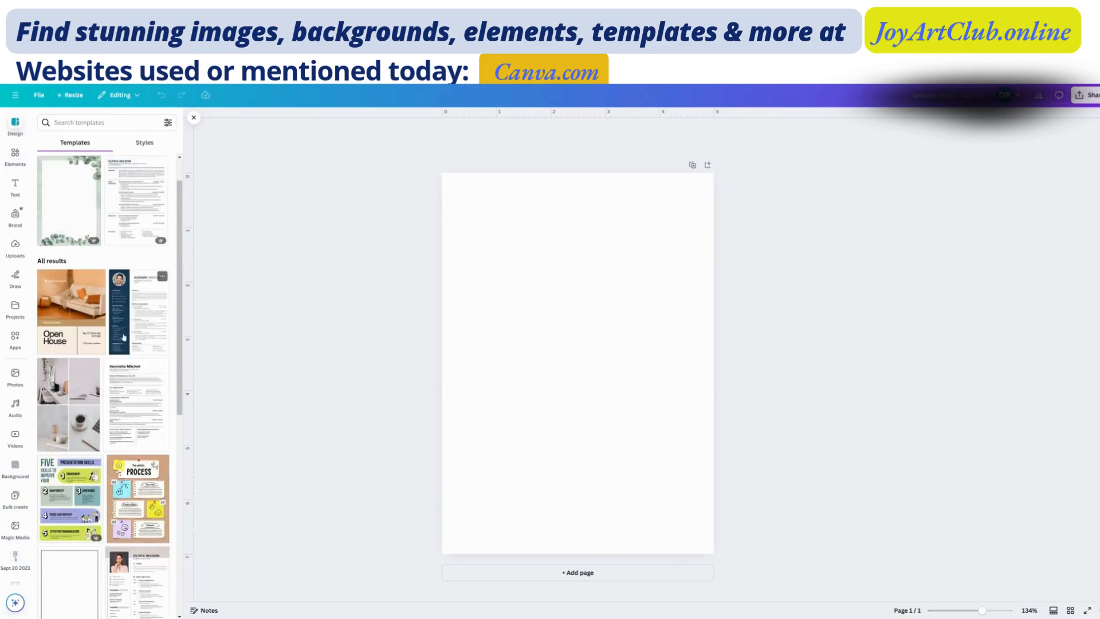
scroll(123, 337, down, 5)
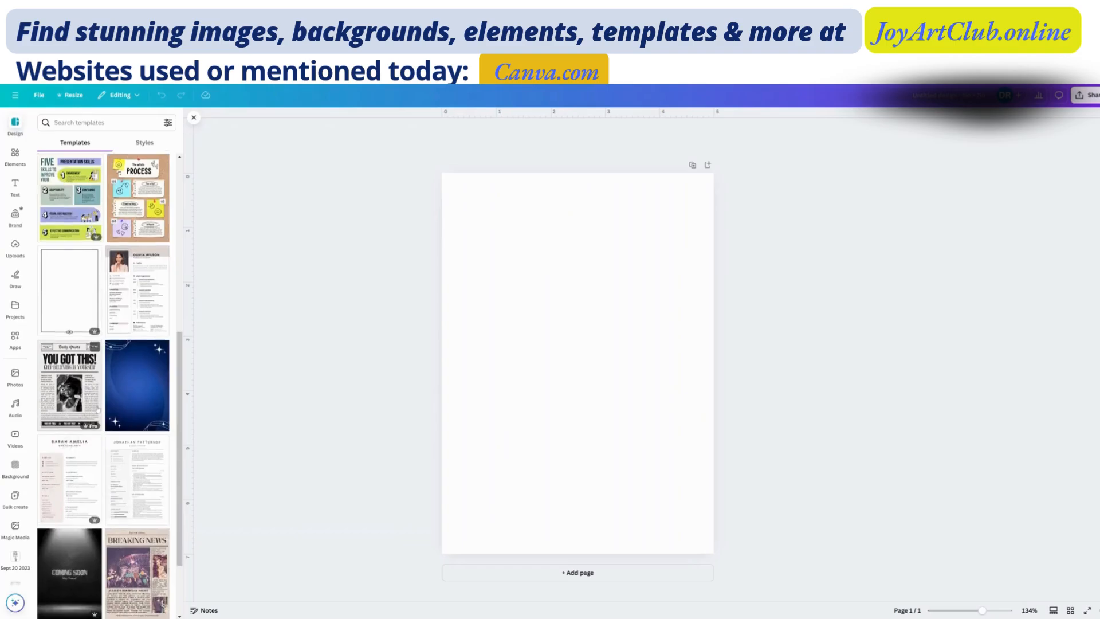
scroll(99, 409, down, 2)
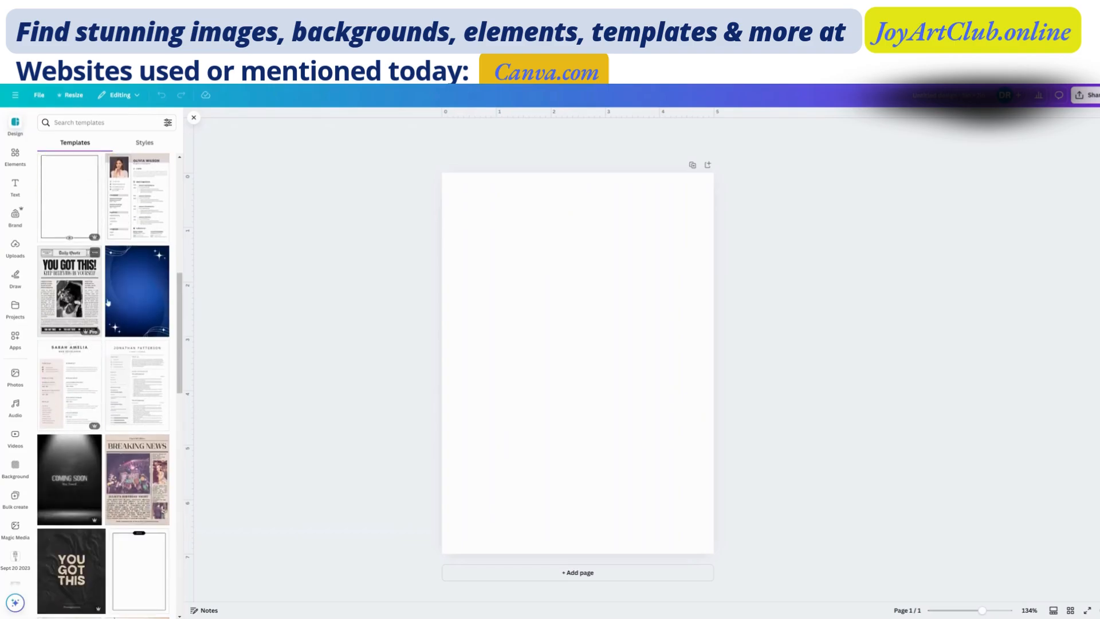
click(132, 310)
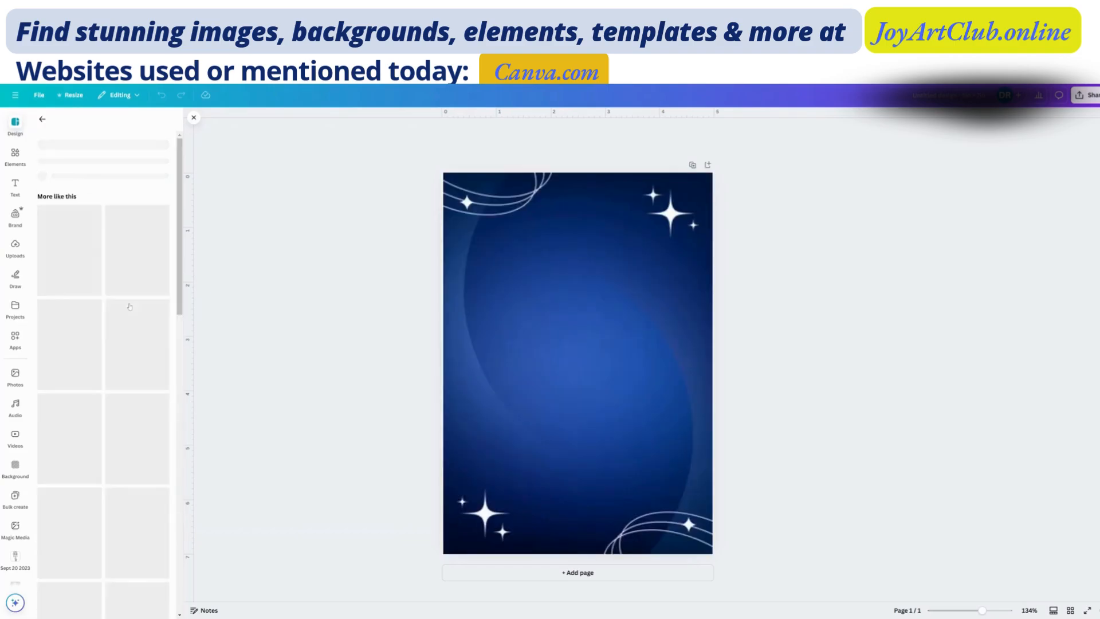
click(625, 310)
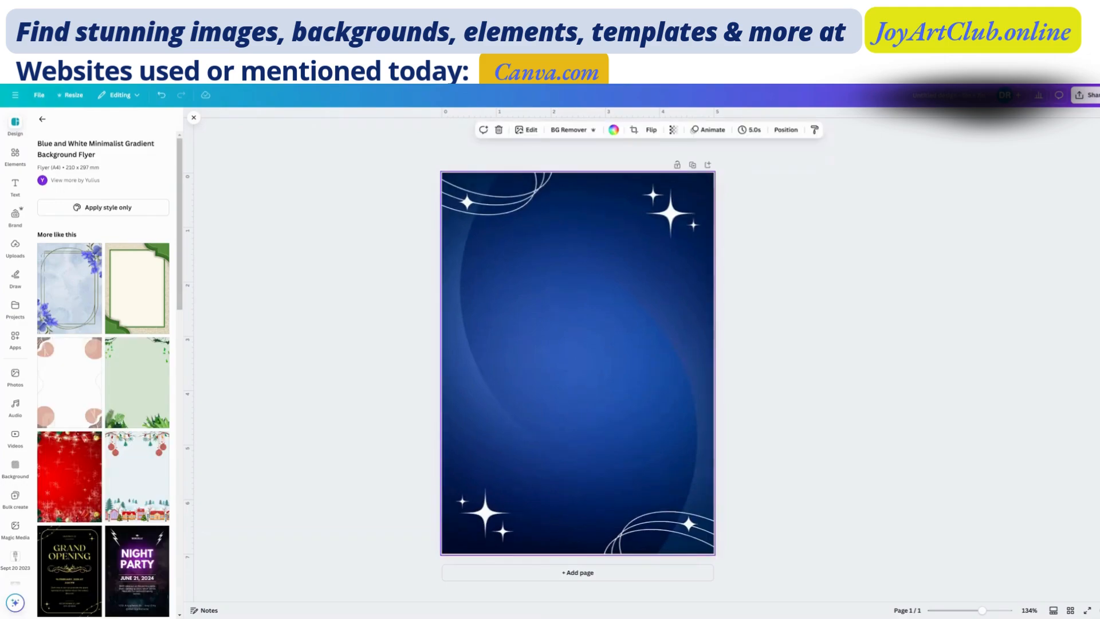
click(161, 96)
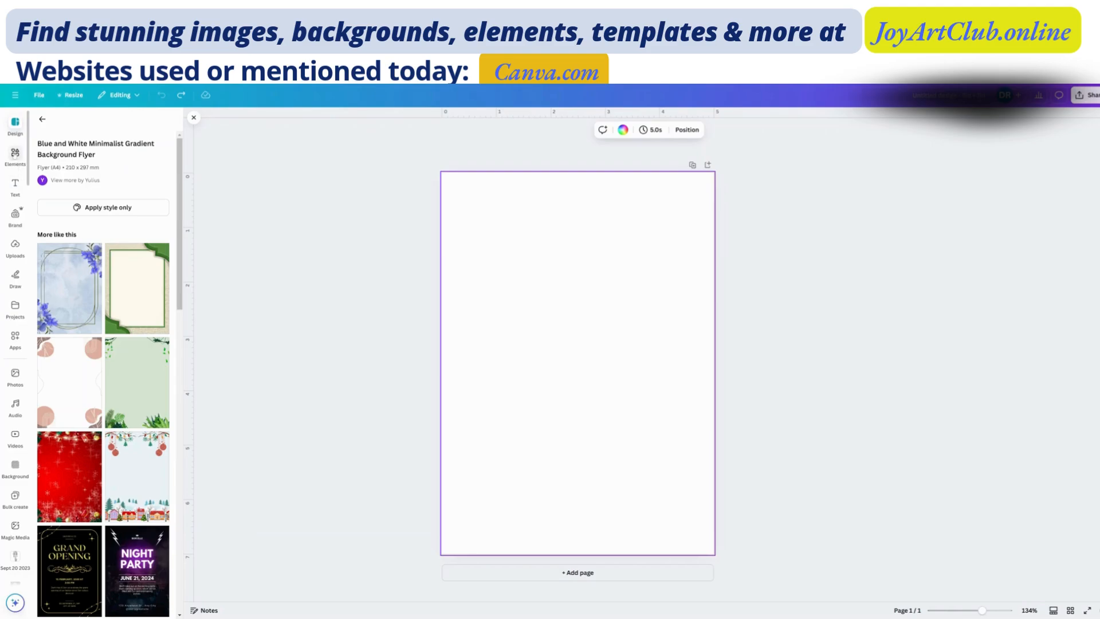
- Look through the categories of design elements, from shapes and graphics down to charts and tables
click(15, 154)
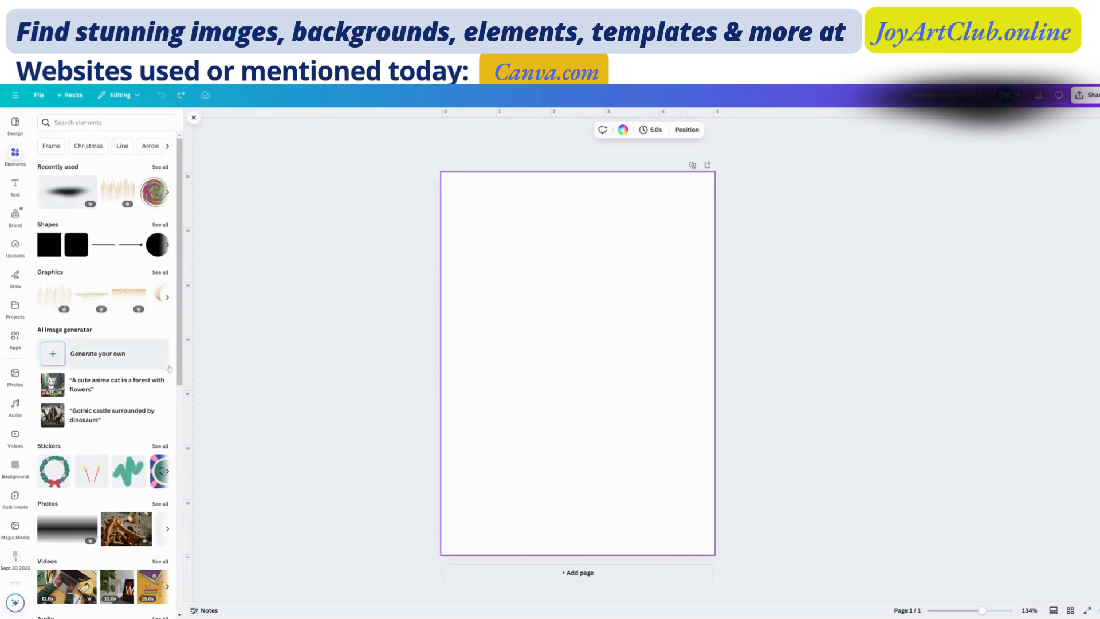
scroll(167, 368, down, 5)
scroll(169, 376, up, 5)
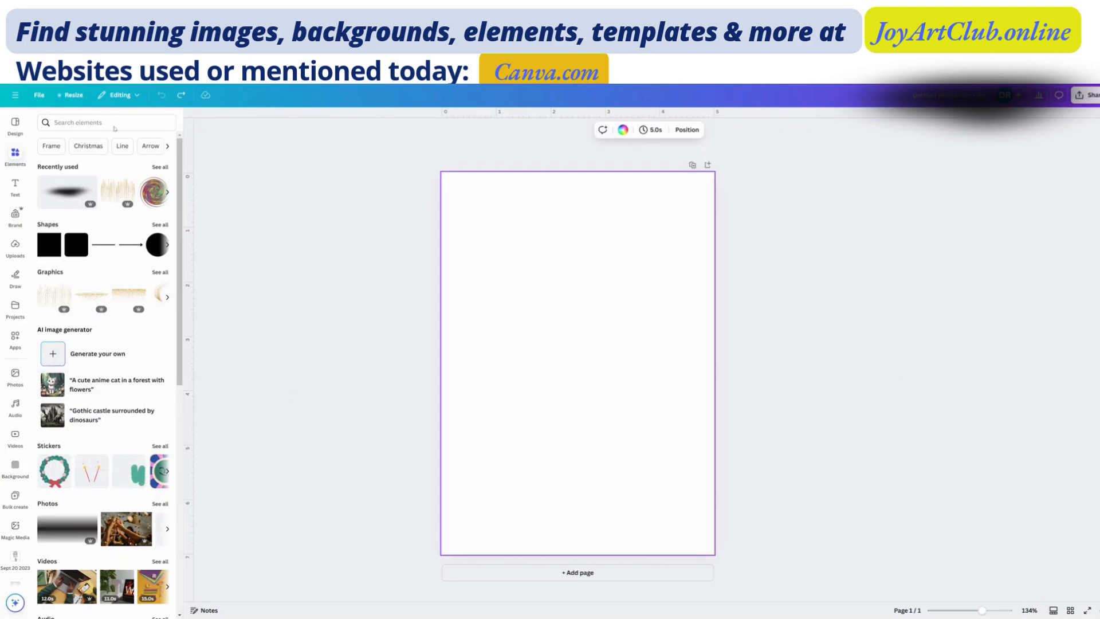
mouse_move(49, 299)
scroll(83, 430, down, 5)
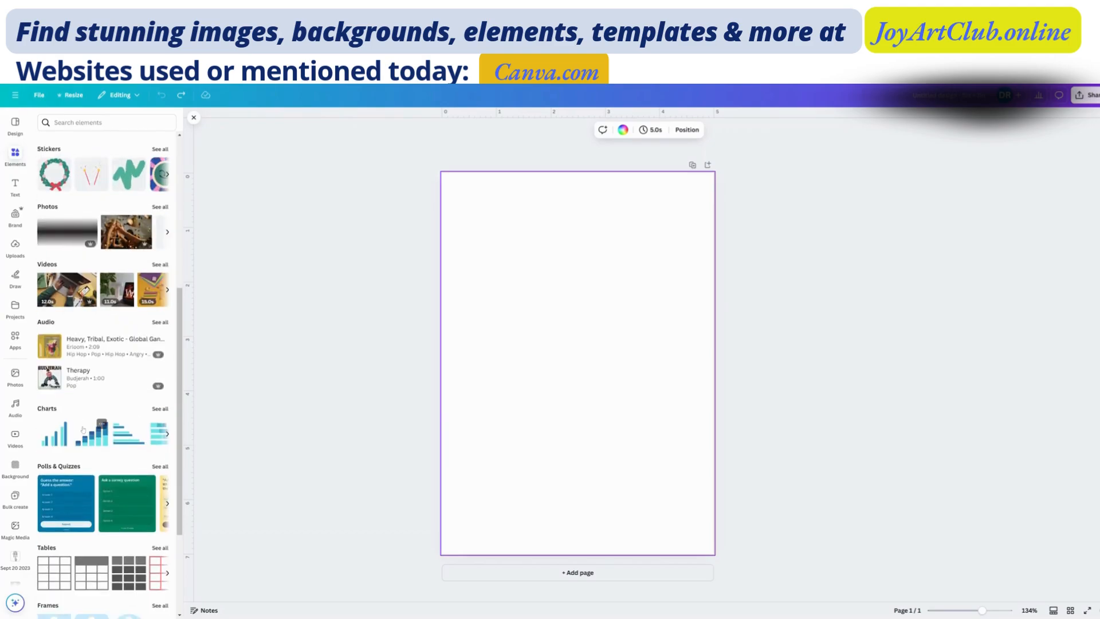
scroll(83, 430, up, 5)
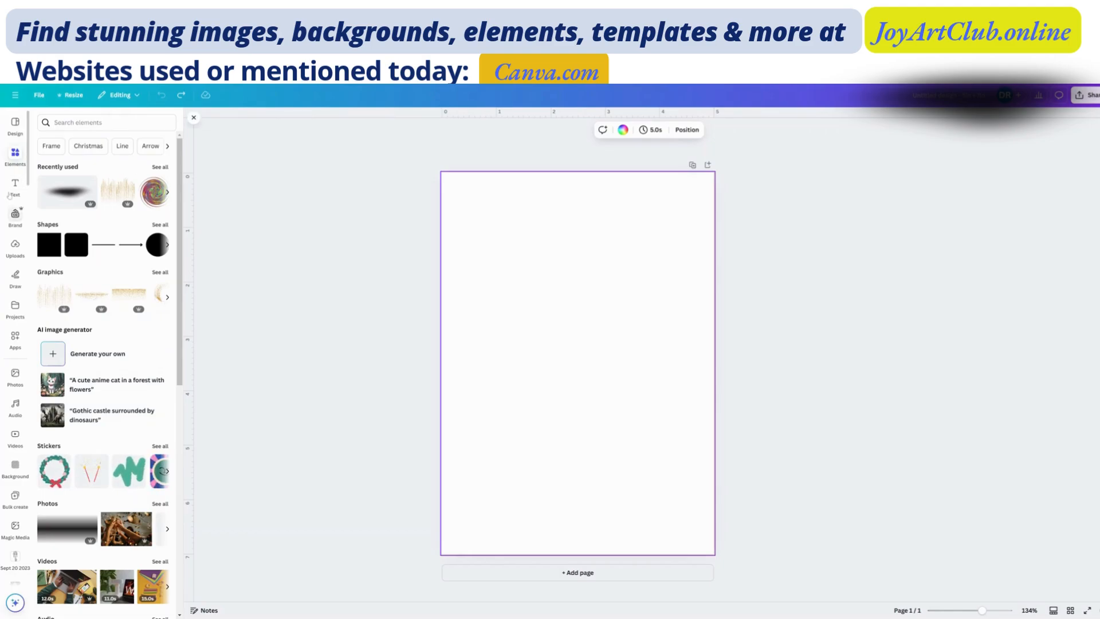
- Browse the templates similar to the Blue and White Minimalist Gradient Background Flyer
click(15, 124)
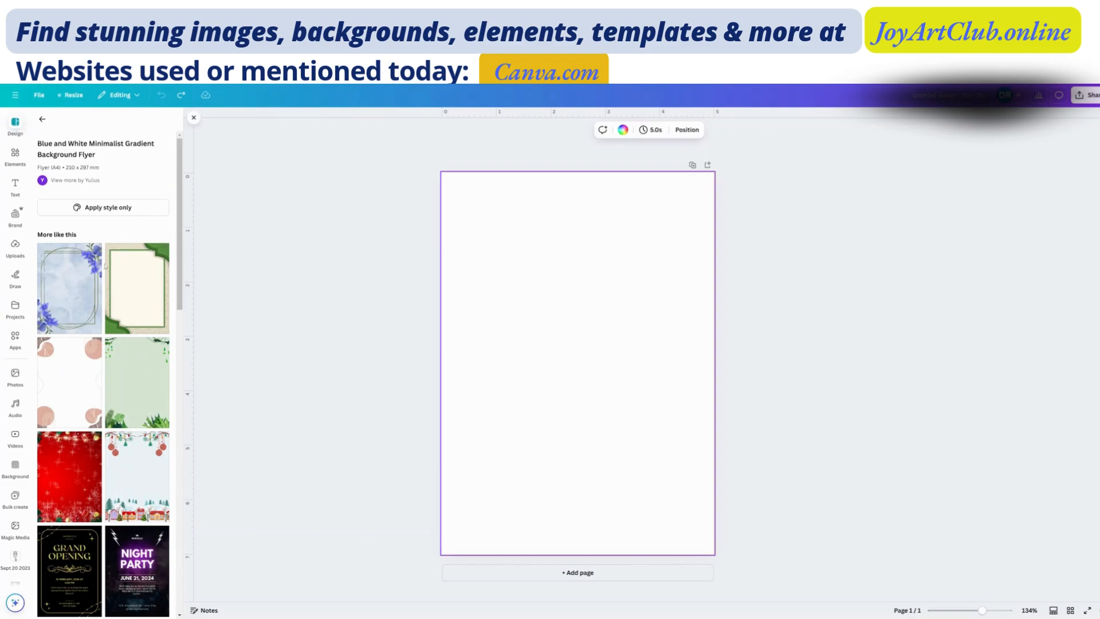
scroll(67, 495, down, 1)
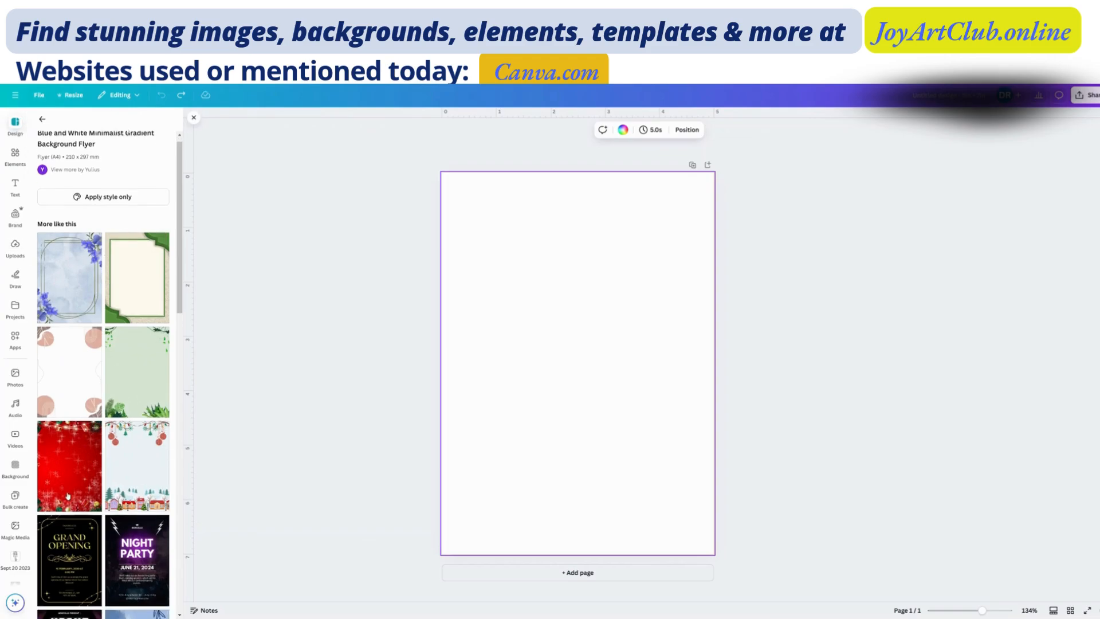
scroll(68, 496, down, 3)
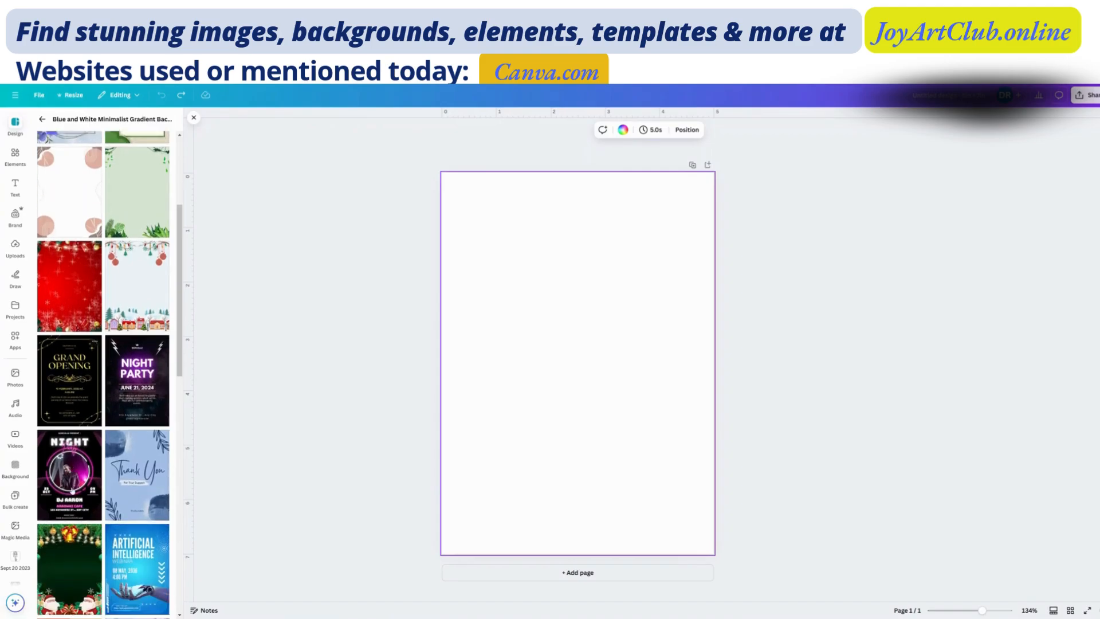
scroll(71, 490, down, 3)
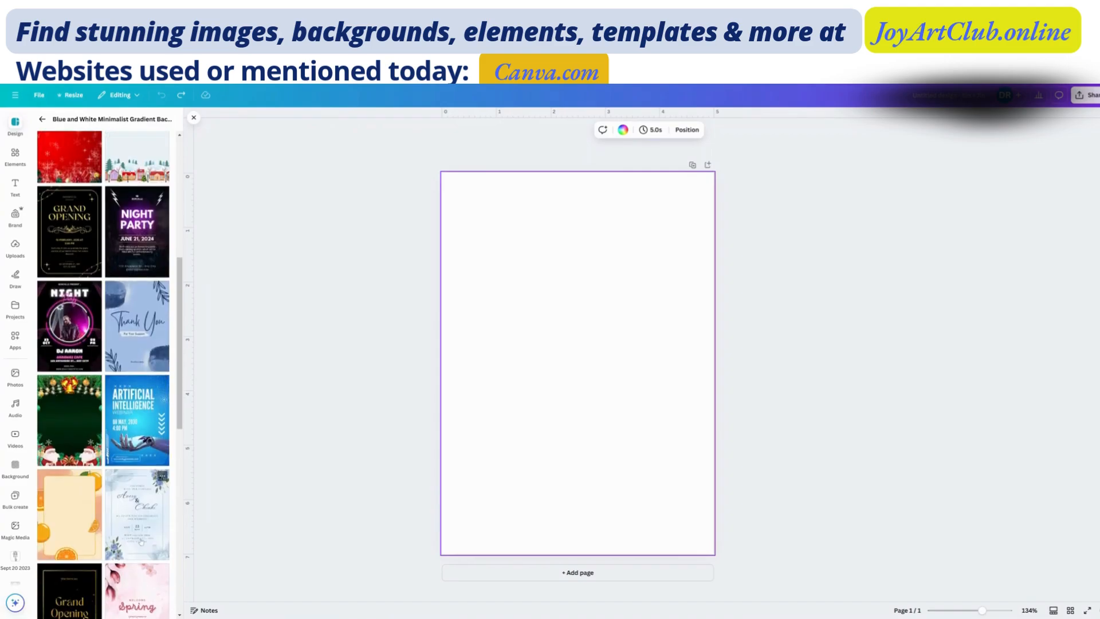
scroll(141, 541, down, 4)
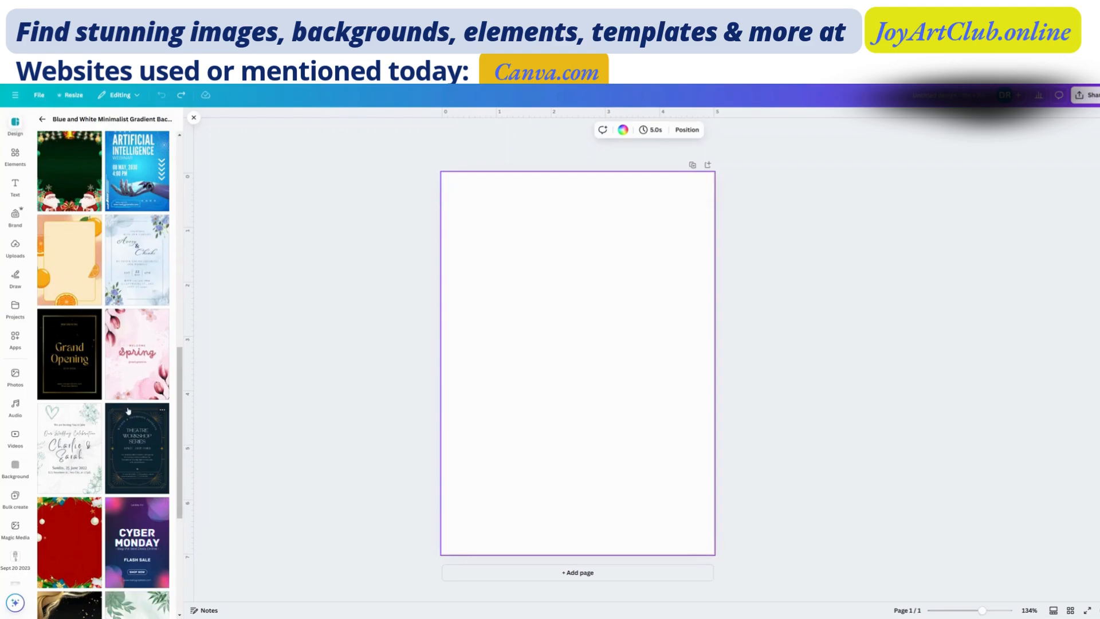
scroll(127, 411, down, 5)
scroll(86, 245, up, 8)
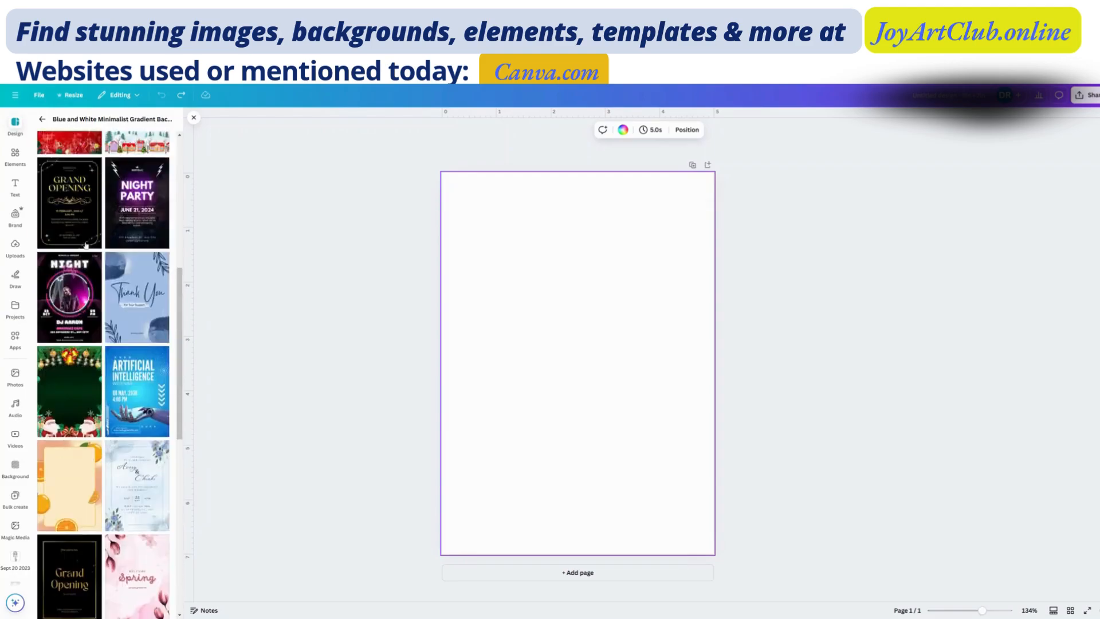
scroll(85, 245, up, 6)
- Return to the full template list and look through its further designs
click(42, 119)
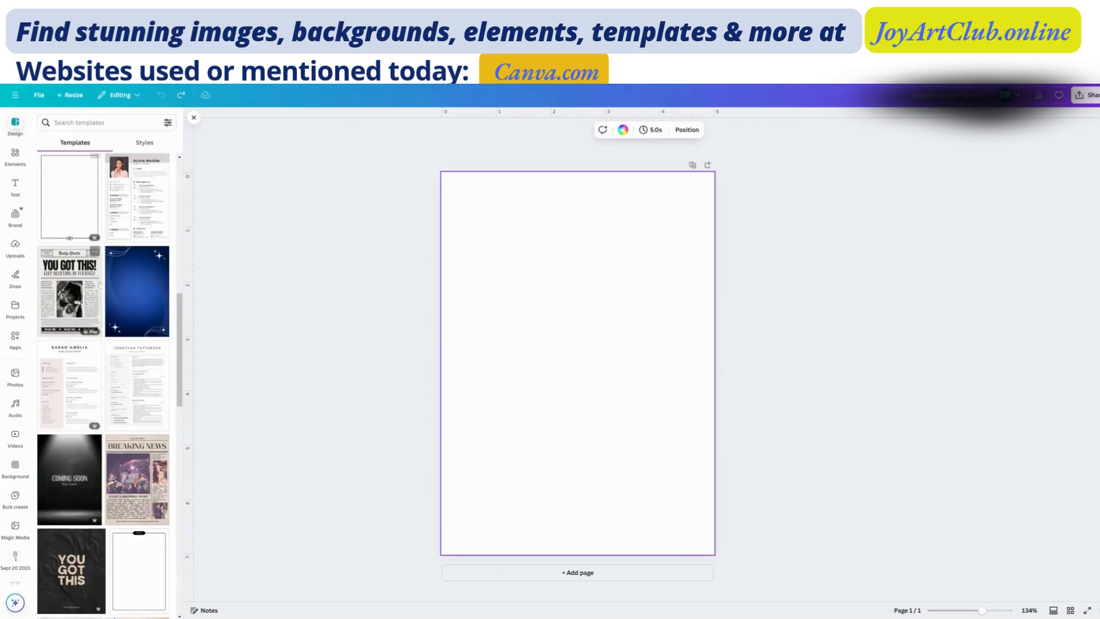
scroll(112, 337, down, 10)
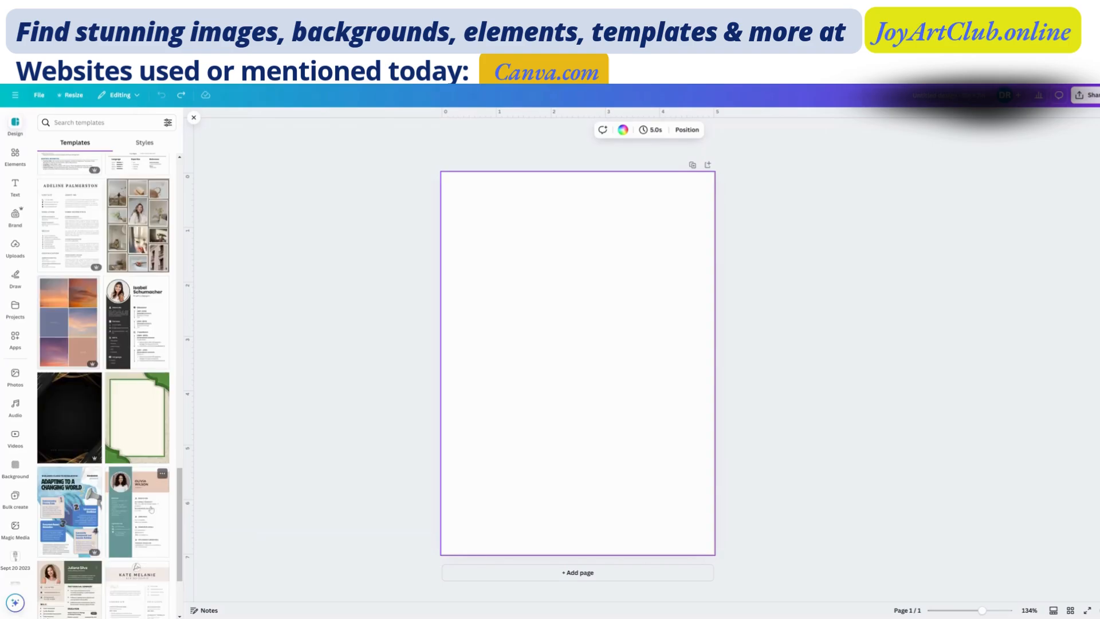
scroll(148, 507, down, 3)
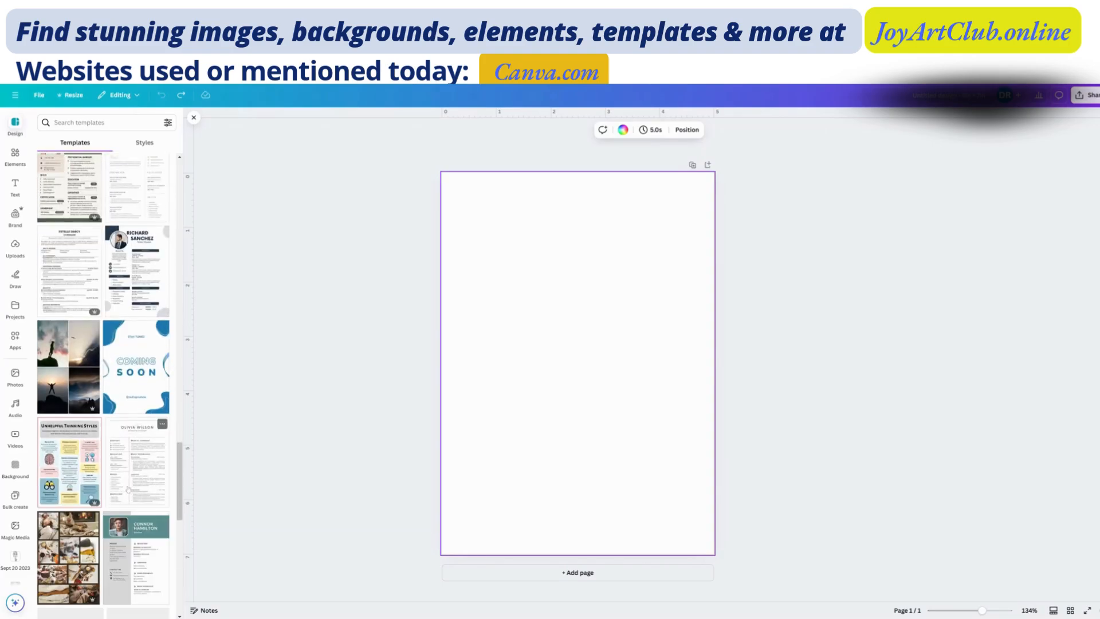
scroll(74, 524, down, 5)
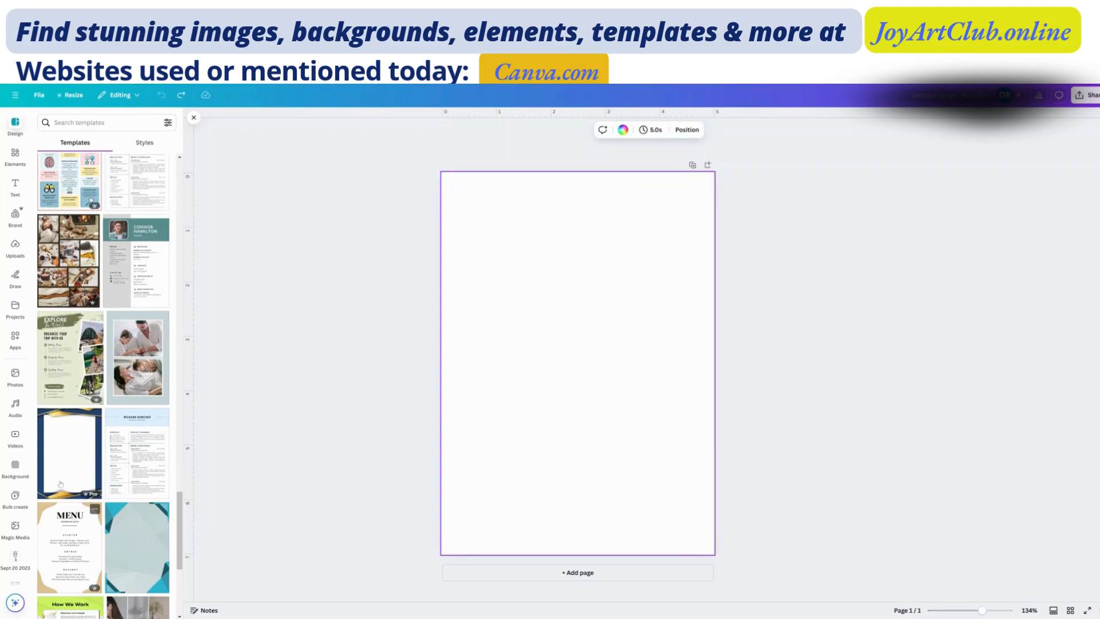
scroll(74, 524, down, 5)
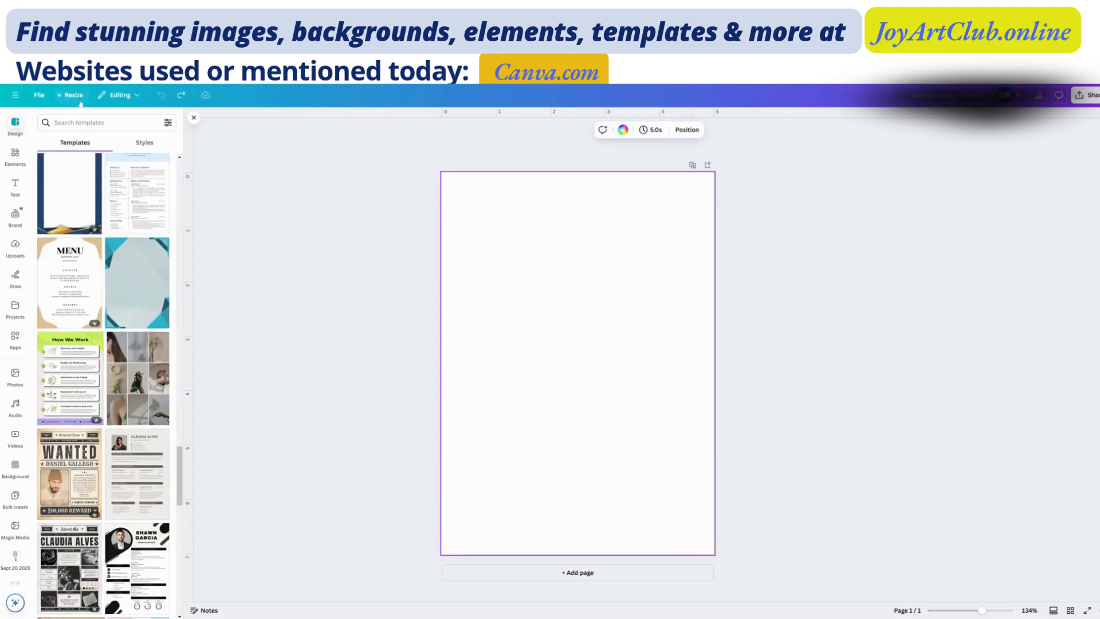
- Search the templates for "green" and look through the matching designs
click(89, 122)
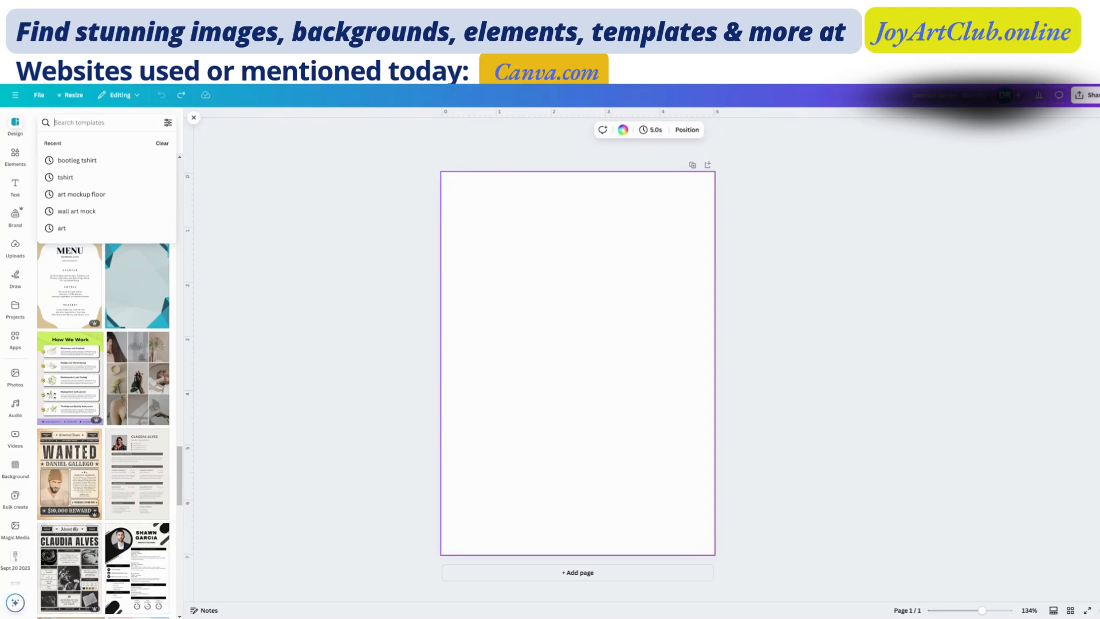
text(green)
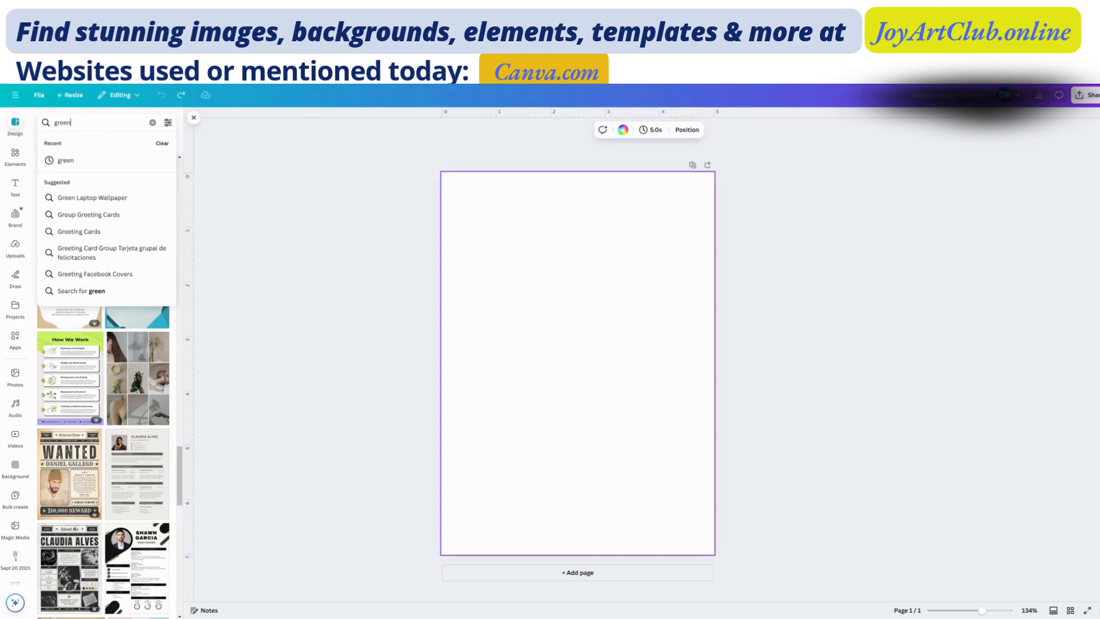
key(Return)
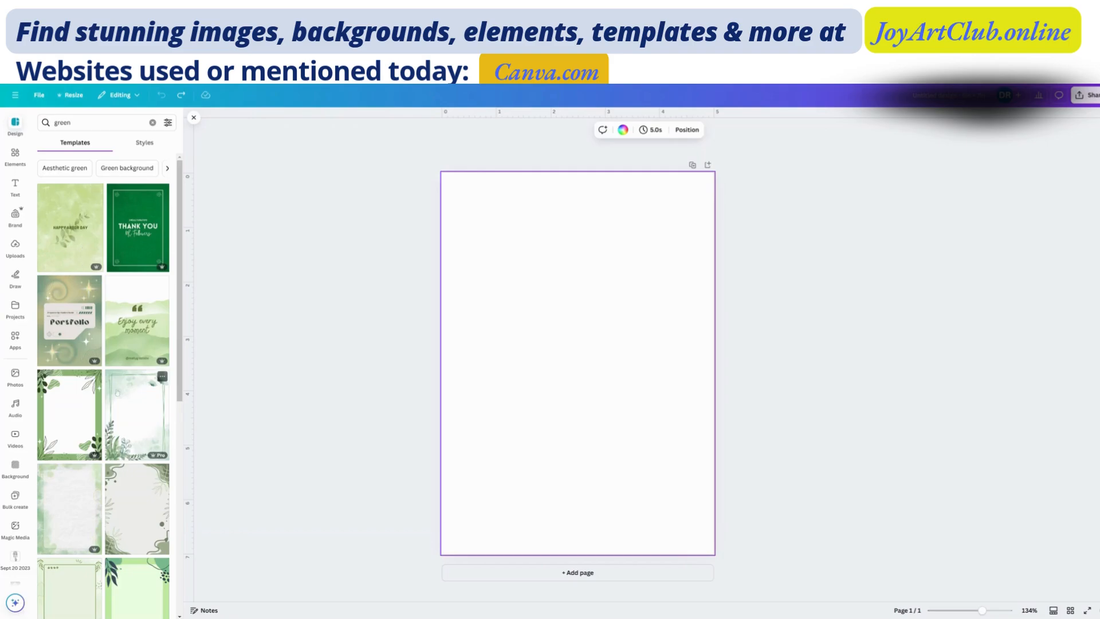
scroll(101, 326, down, 1)
scroll(101, 326, down, 5)
scroll(101, 326, up, 3)
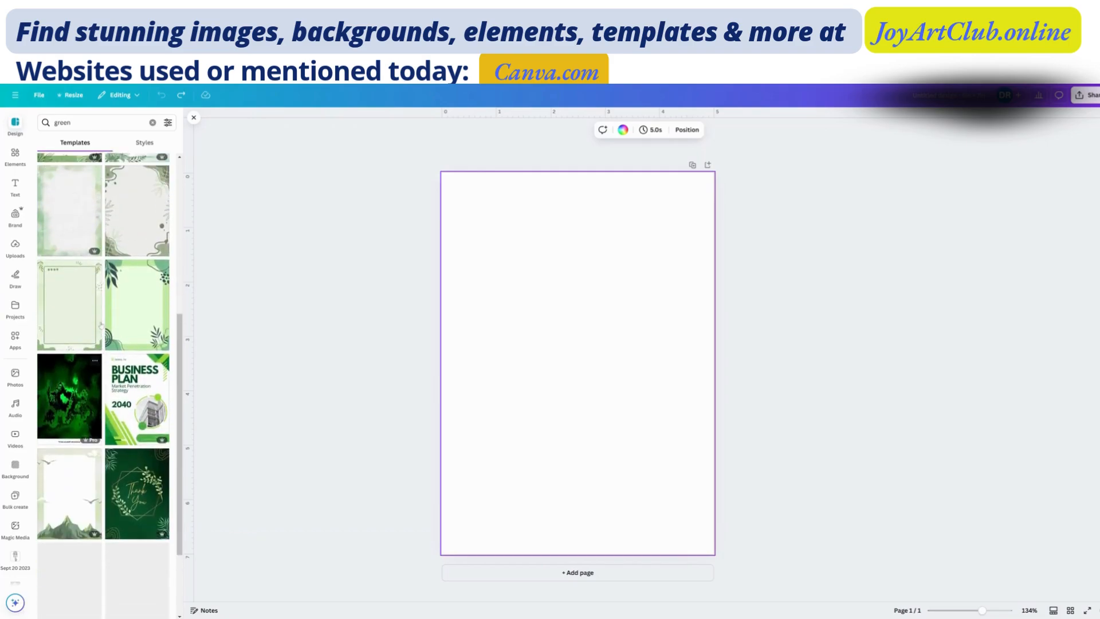
scroll(101, 326, up, 3)
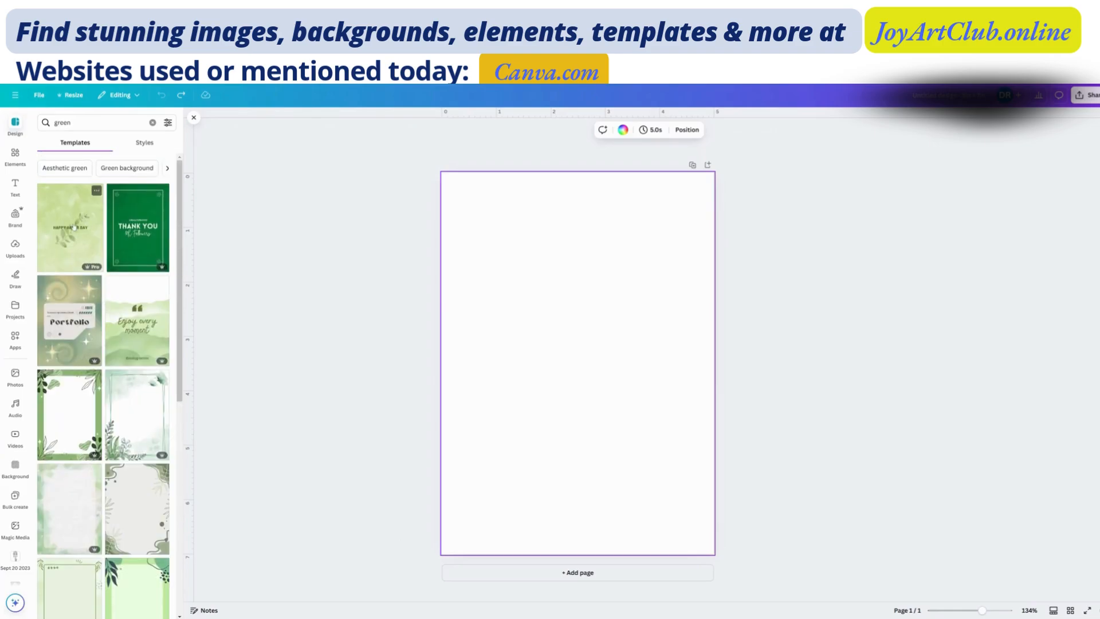
- Apply the Soft Green Leaf Happy Arbor Day Poster template so it covers the whole page, and return to the template results
click(75, 227)
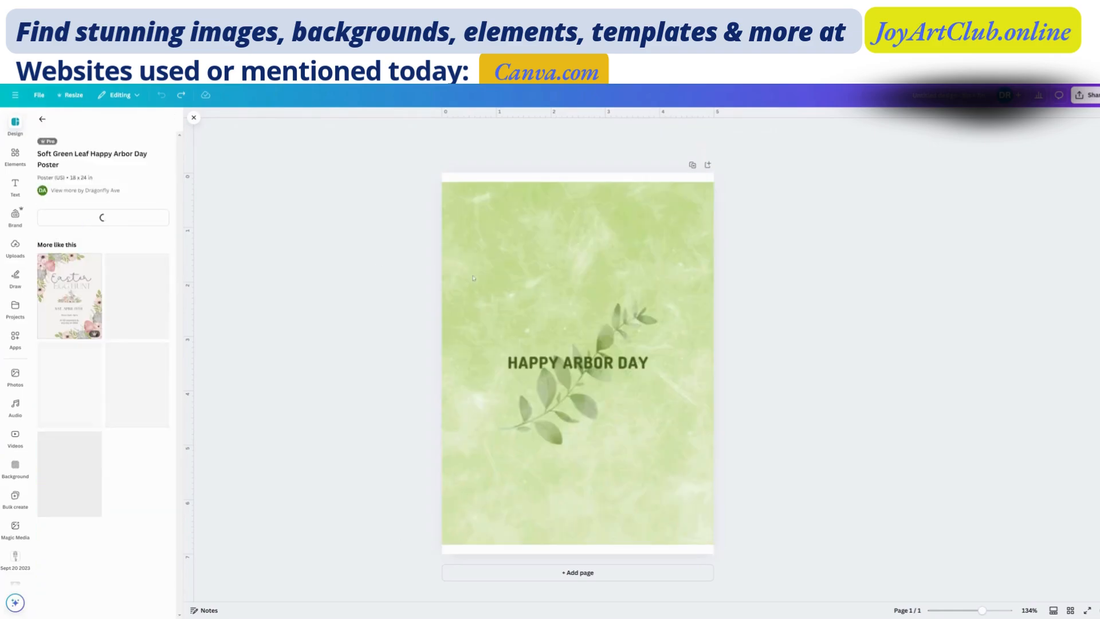
click(563, 284)
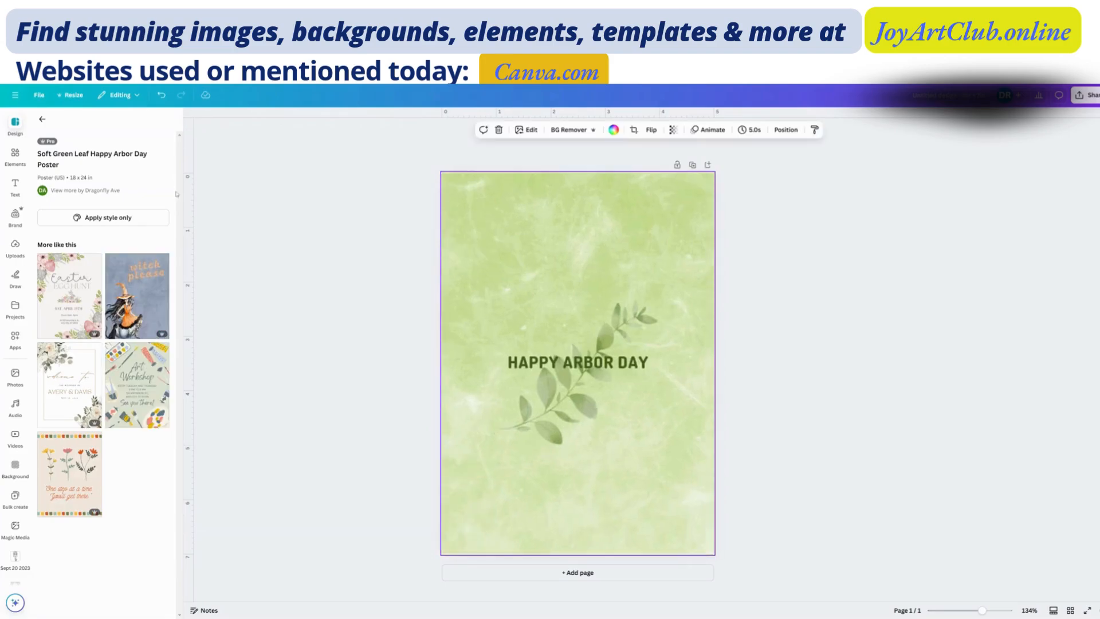
click(43, 120)
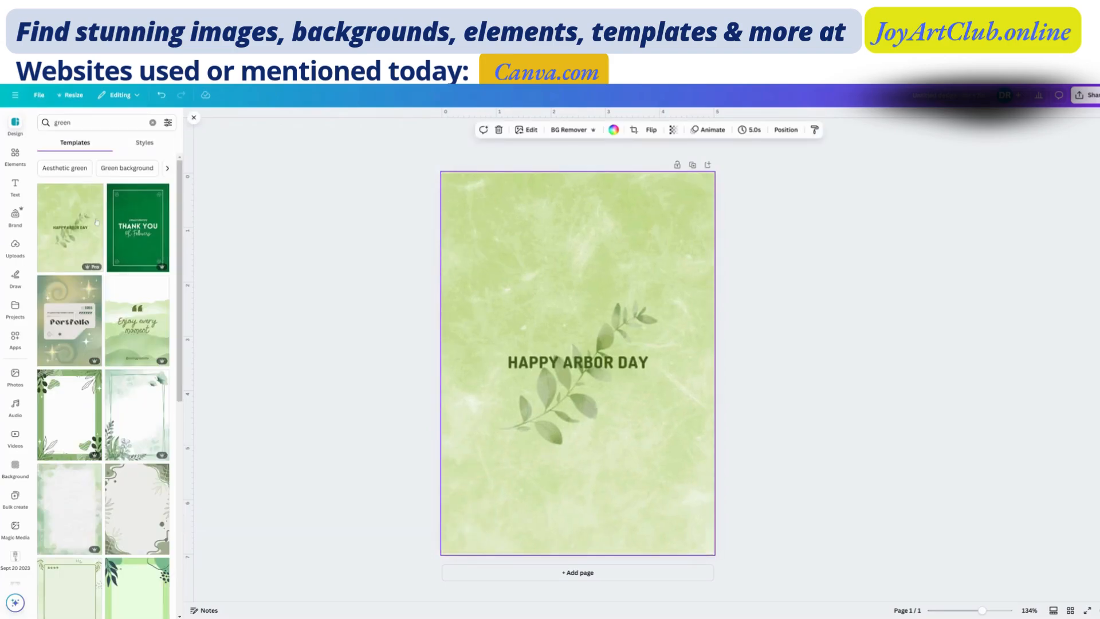
- Move the leaf branch from behind the heading to the upper-left corner of the page
click(561, 330)
click(558, 250)
click(568, 400)
click(573, 362)
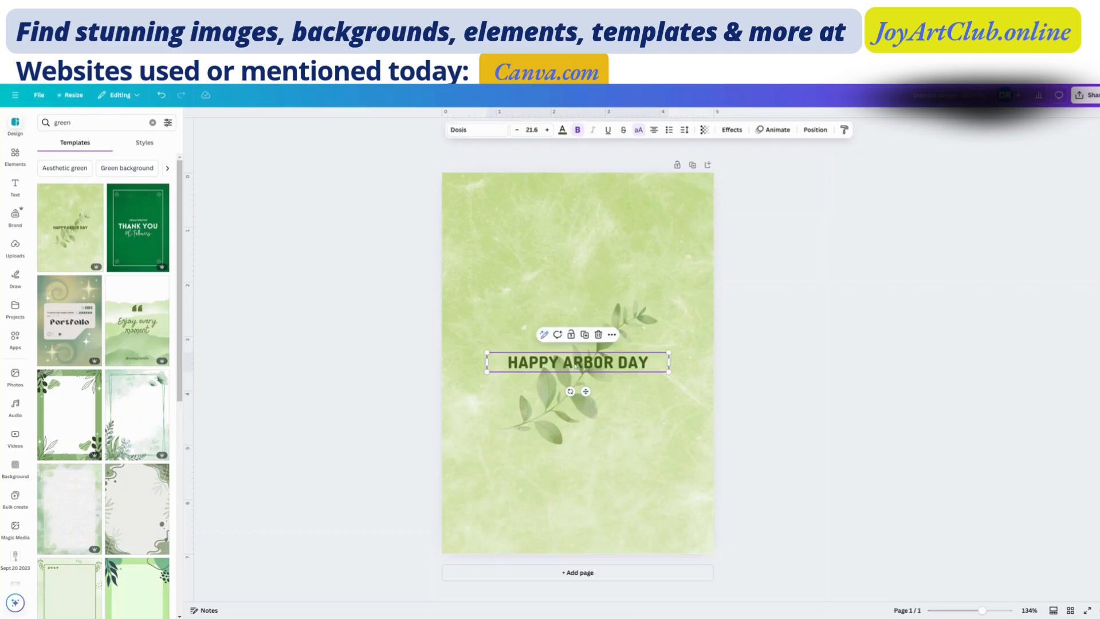
click(634, 318)
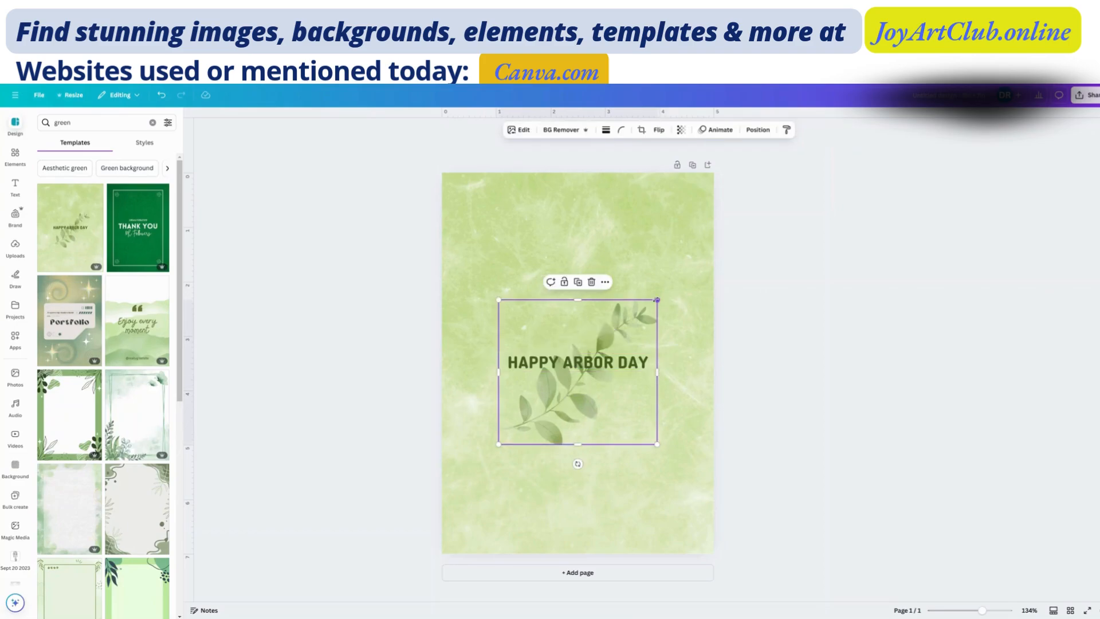
drag(624, 333, 565, 200)
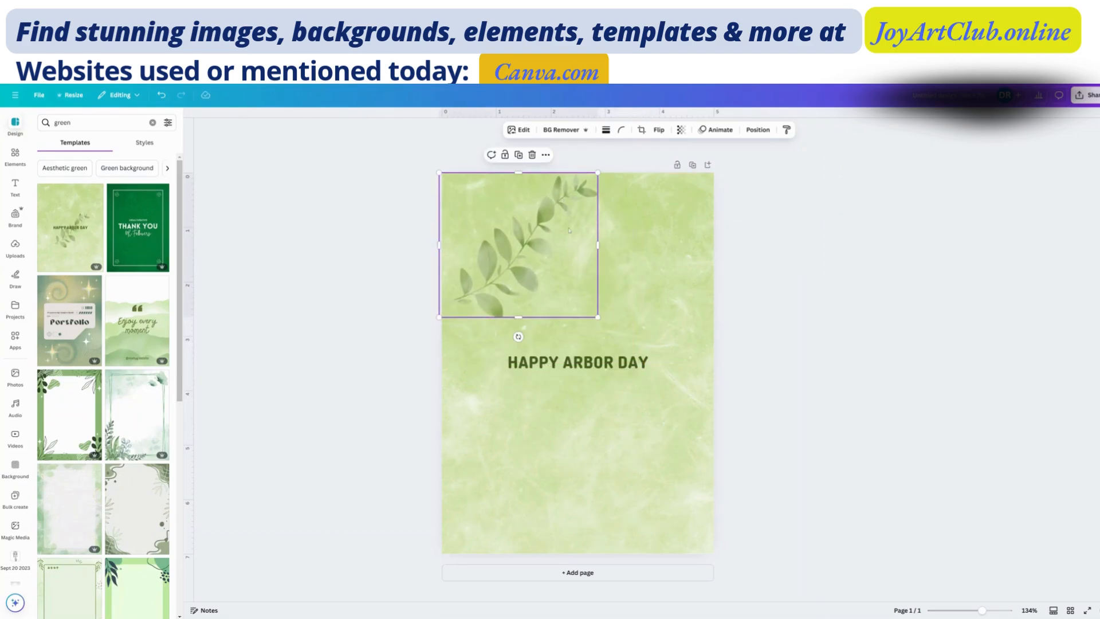
- Duplicate the leaf branch, place the copy in the page's lower-right corner and flip it horizontally
click(518, 155)
drag(509, 247, 624, 475)
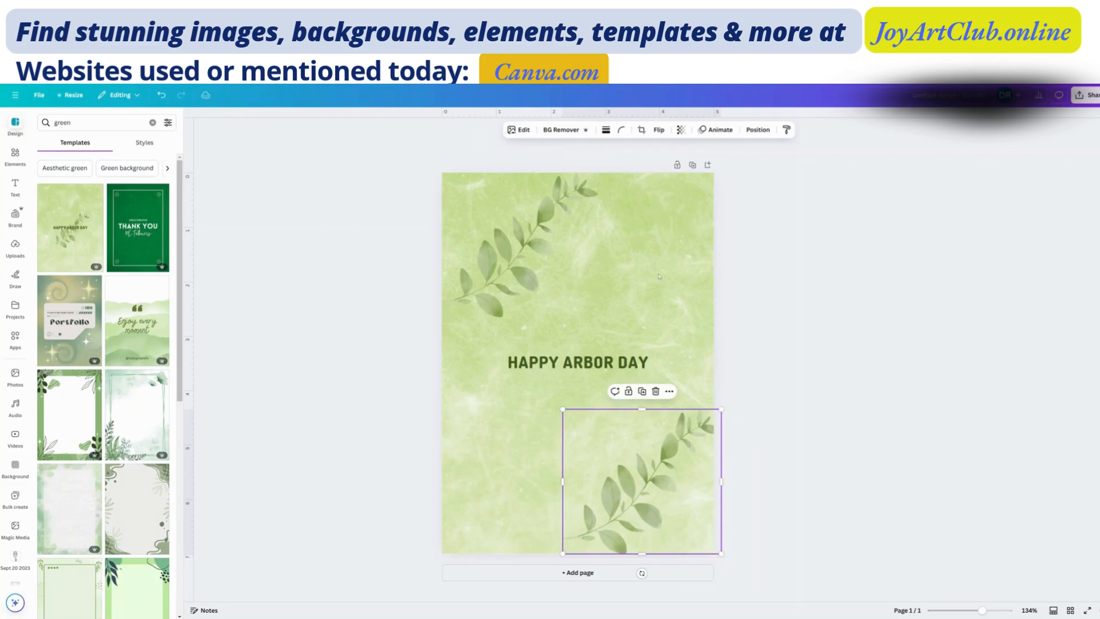
click(658, 130)
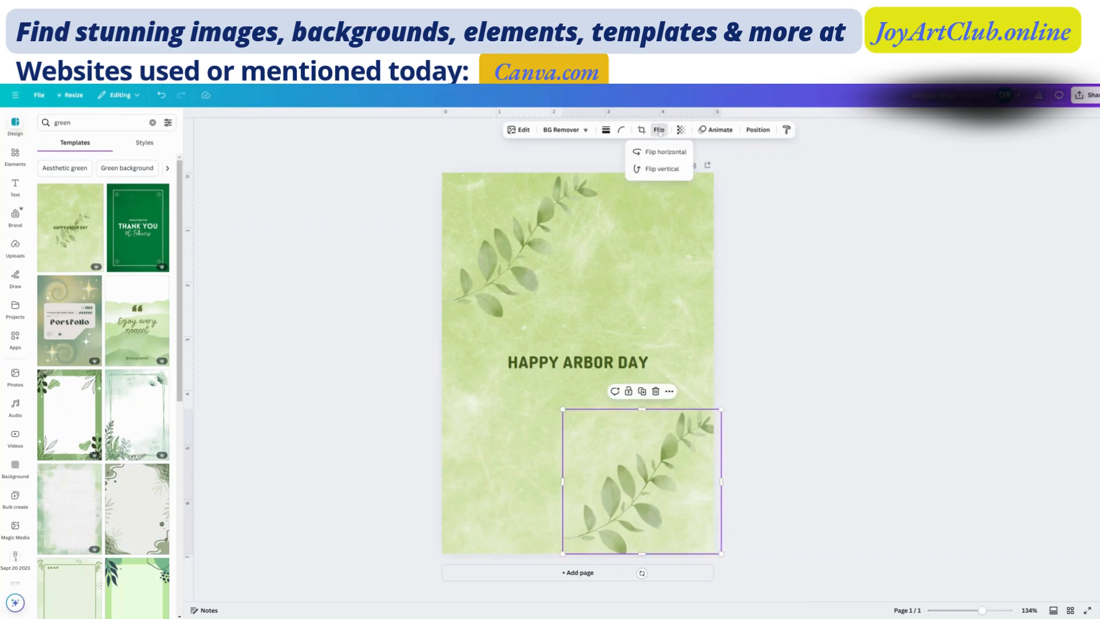
click(653, 169)
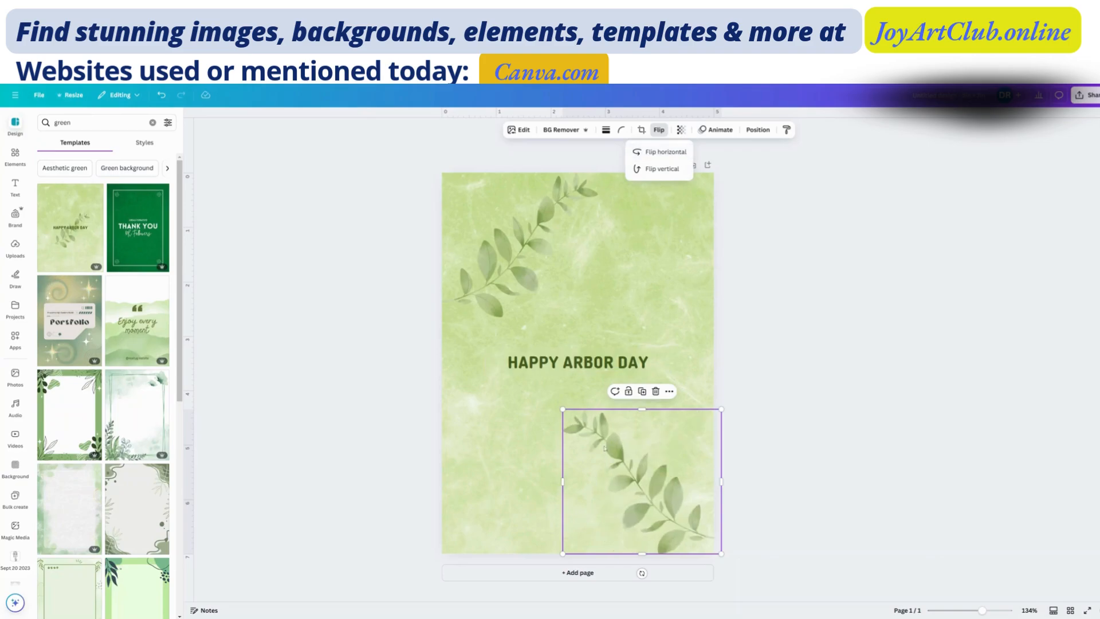
- Browse the available fonts for the HAPPY ARBOR DAY heading and set it in Madelyn
click(587, 365)
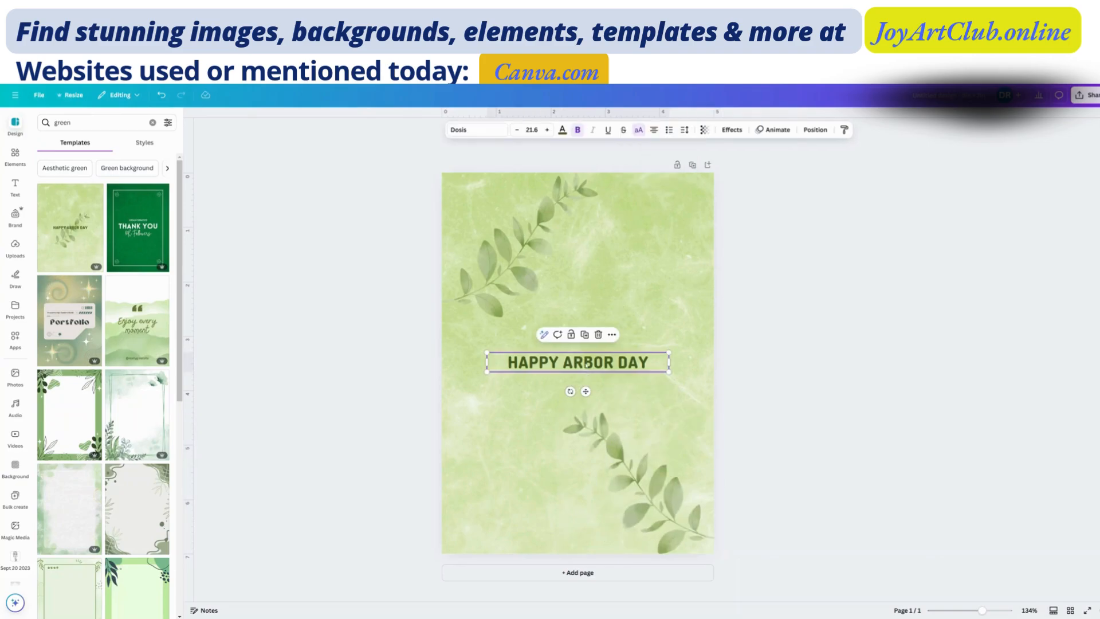
click(485, 131)
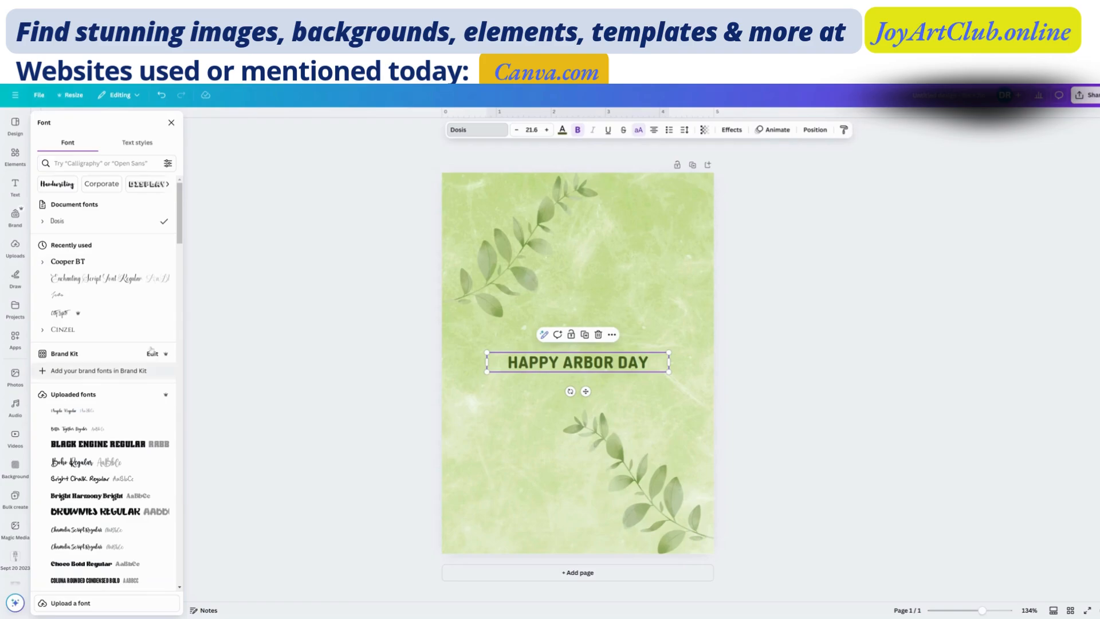
scroll(134, 387, down, 5)
scroll(134, 387, down, 3)
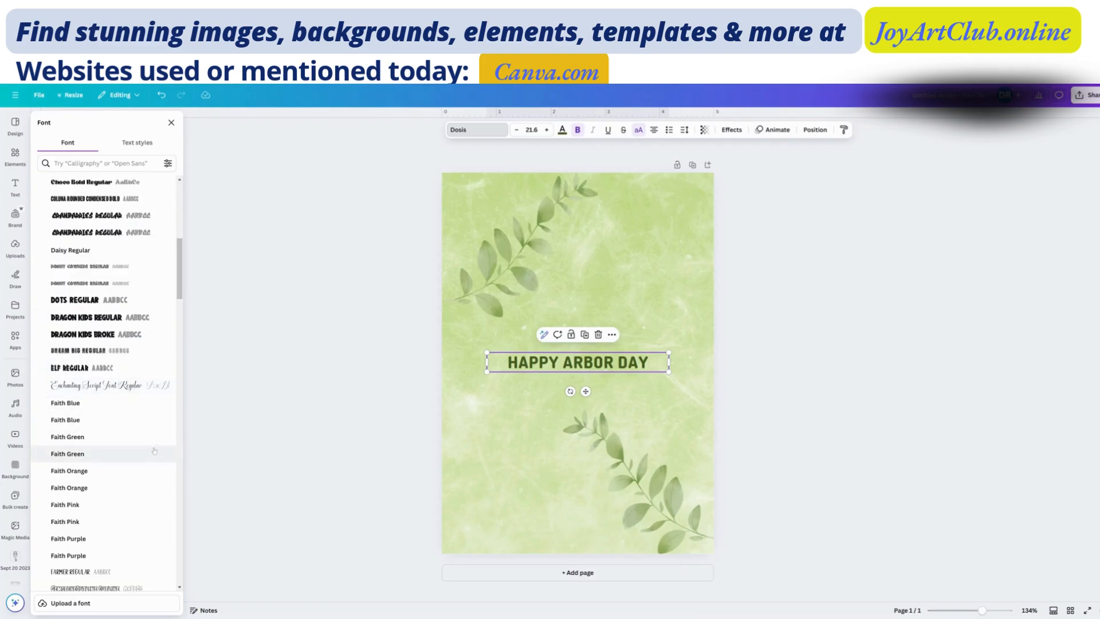
scroll(143, 463, down, 10)
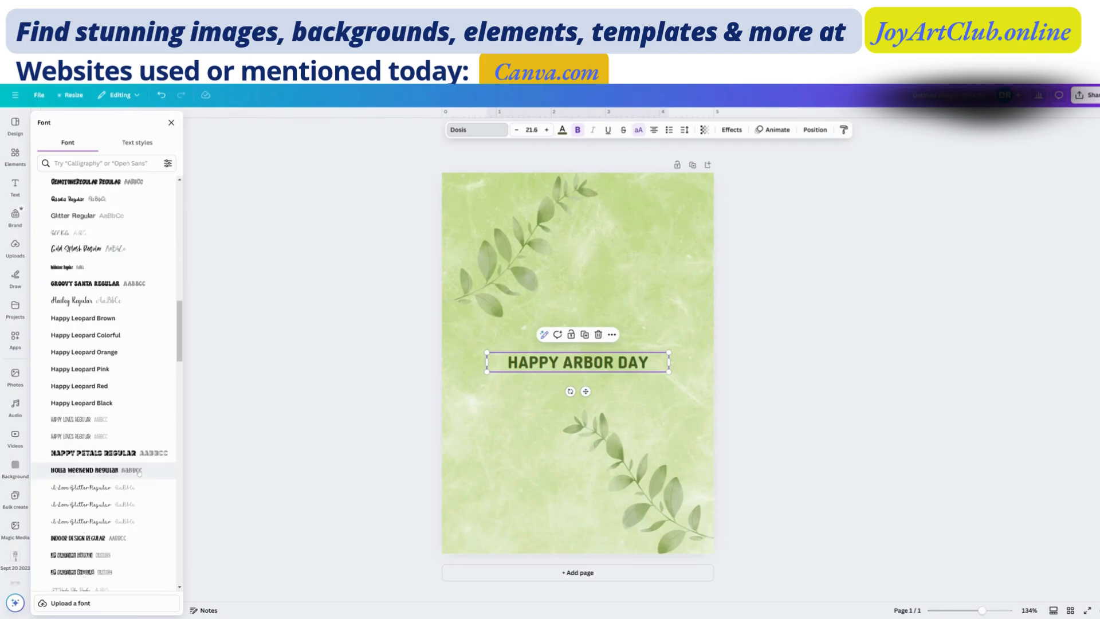
scroll(139, 473, down, 10)
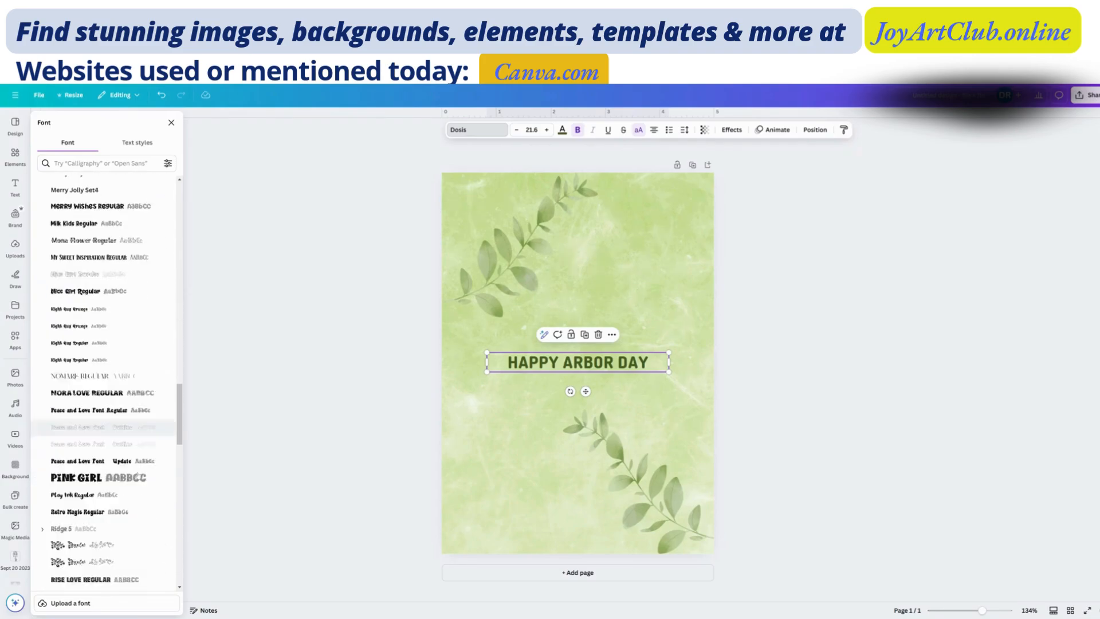
scroll(138, 476, down, 10)
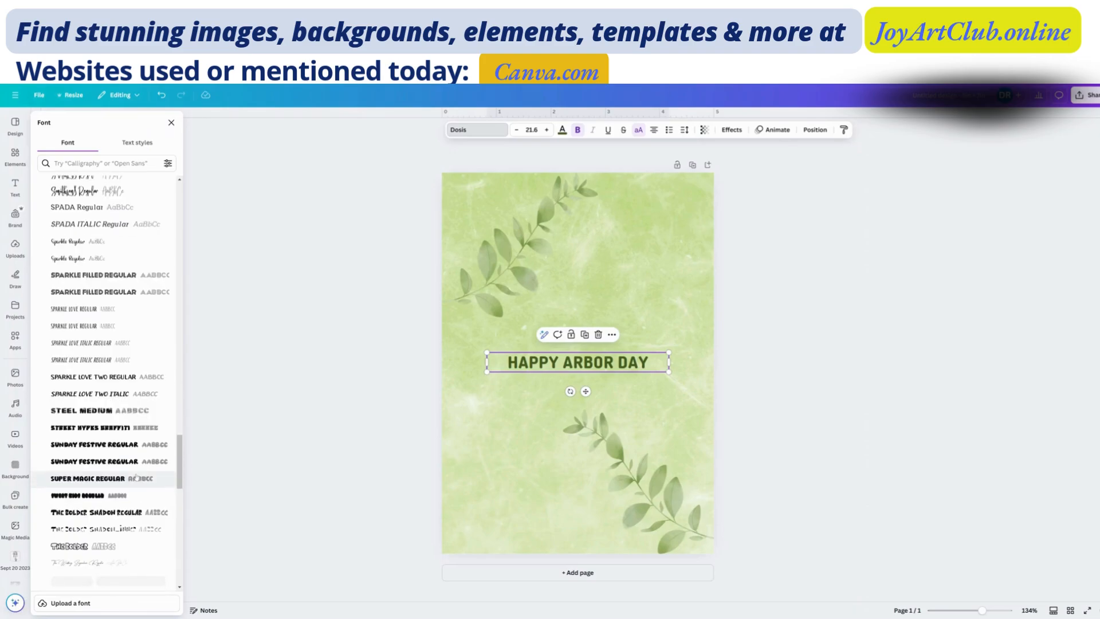
scroll(136, 476, down, 10)
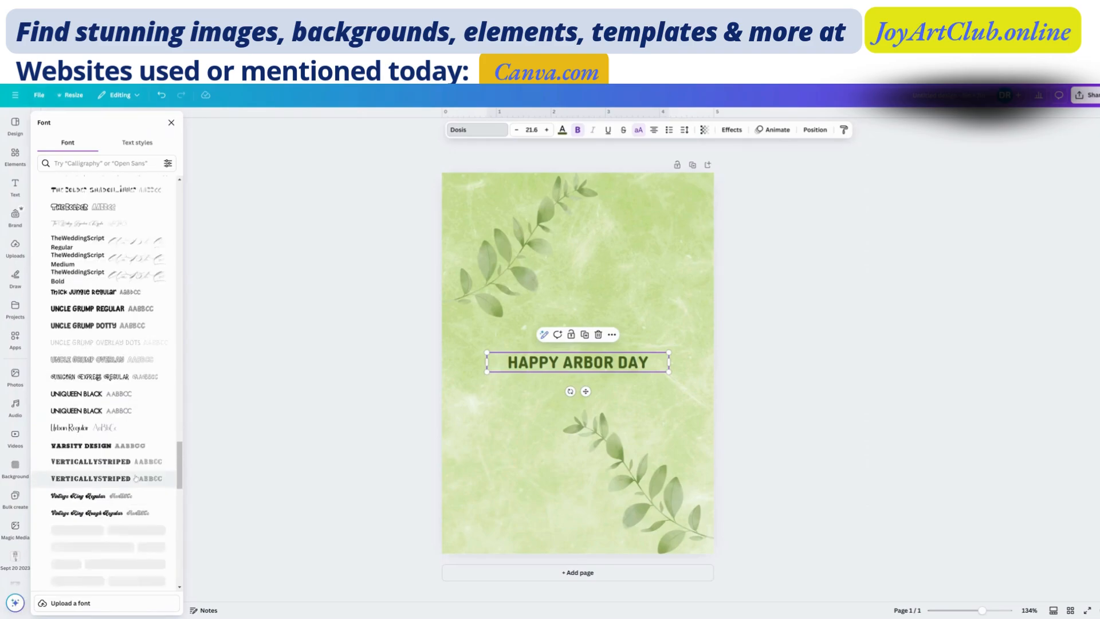
scroll(136, 435, down, 10)
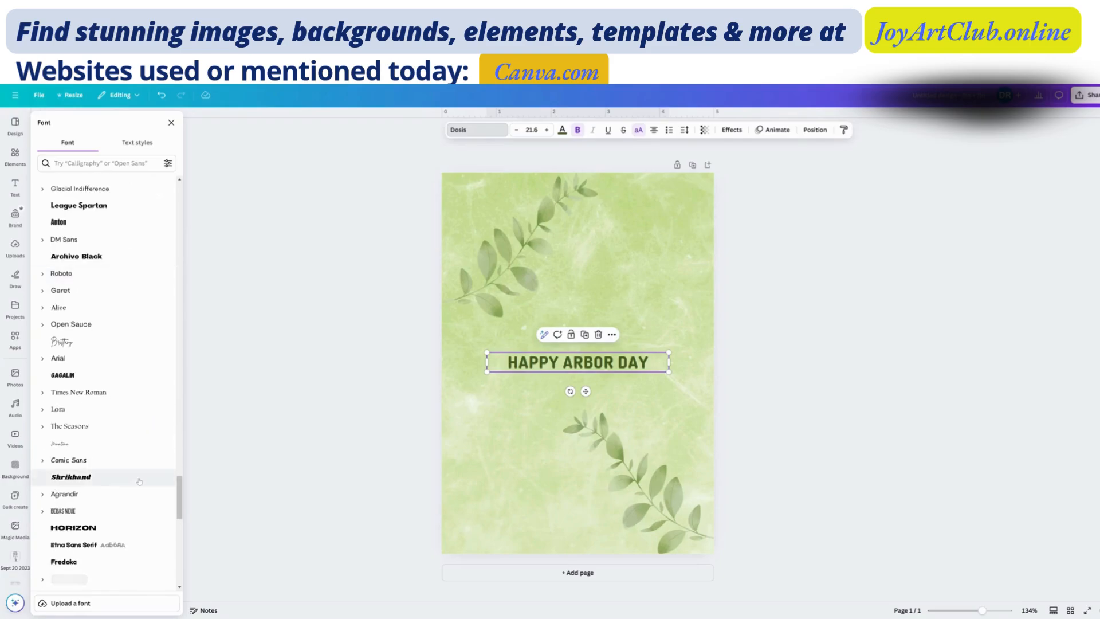
scroll(136, 480, down, 10)
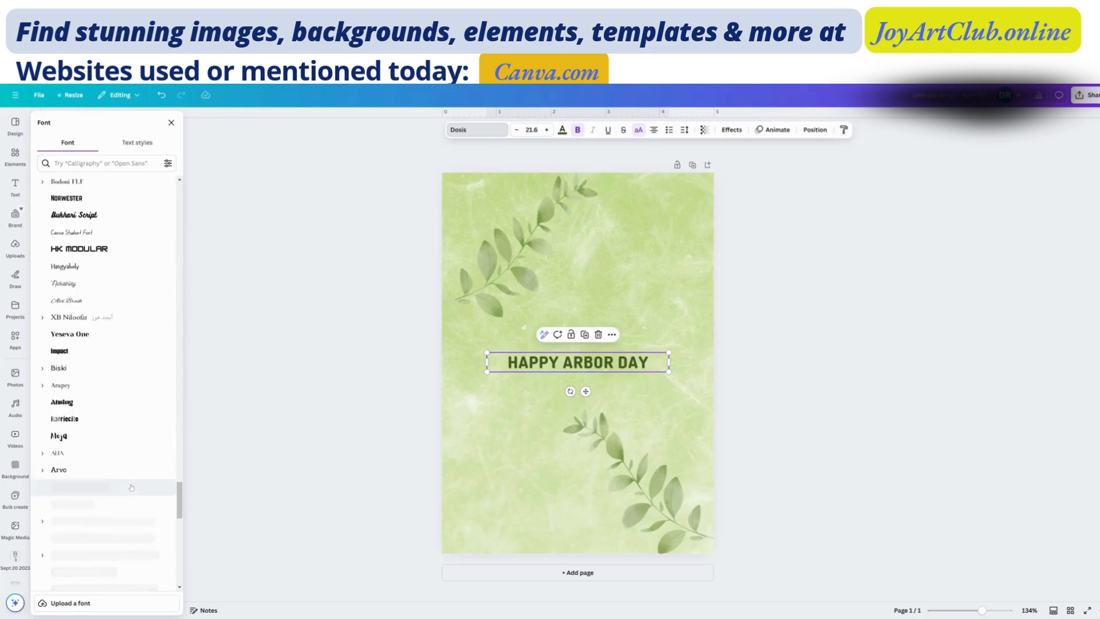
scroll(130, 488, down, 1)
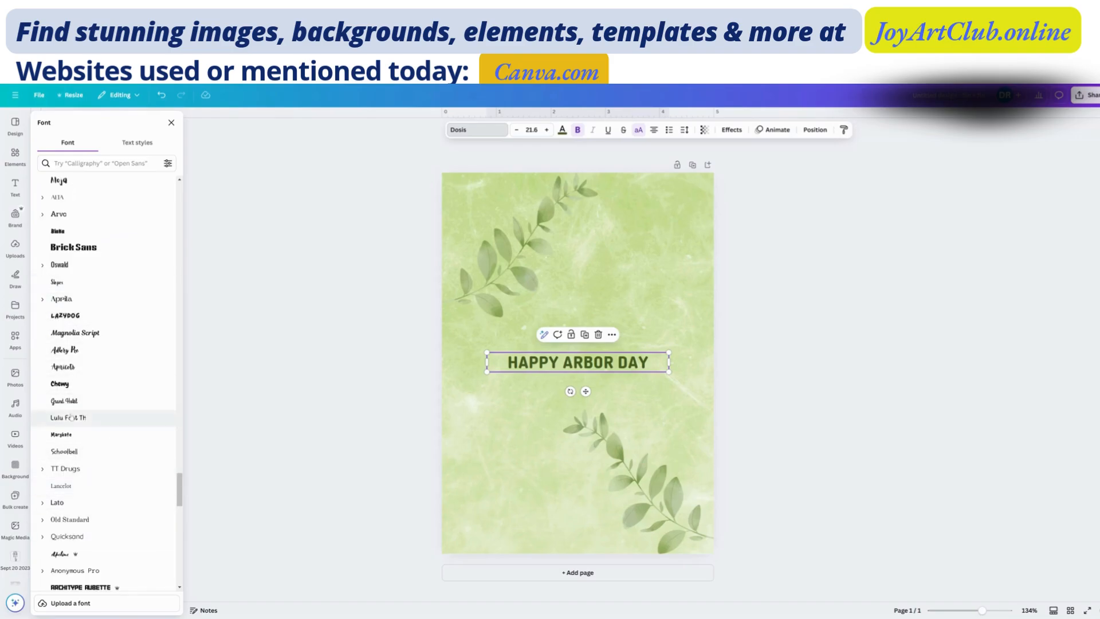
scroll(100, 457, down, 6)
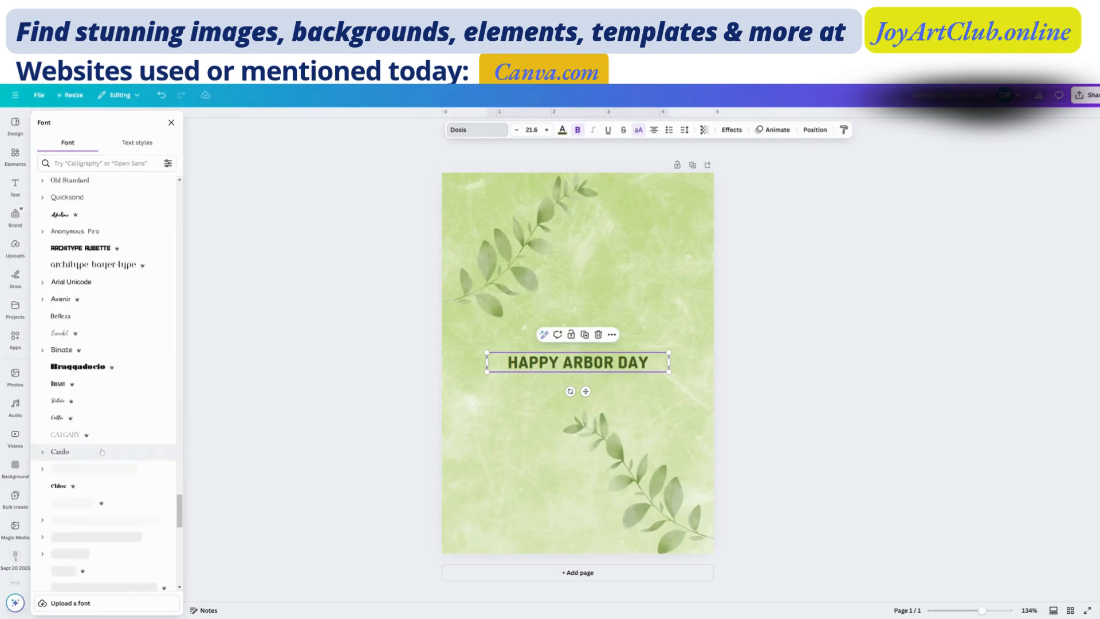
scroll(100, 457, down, 5)
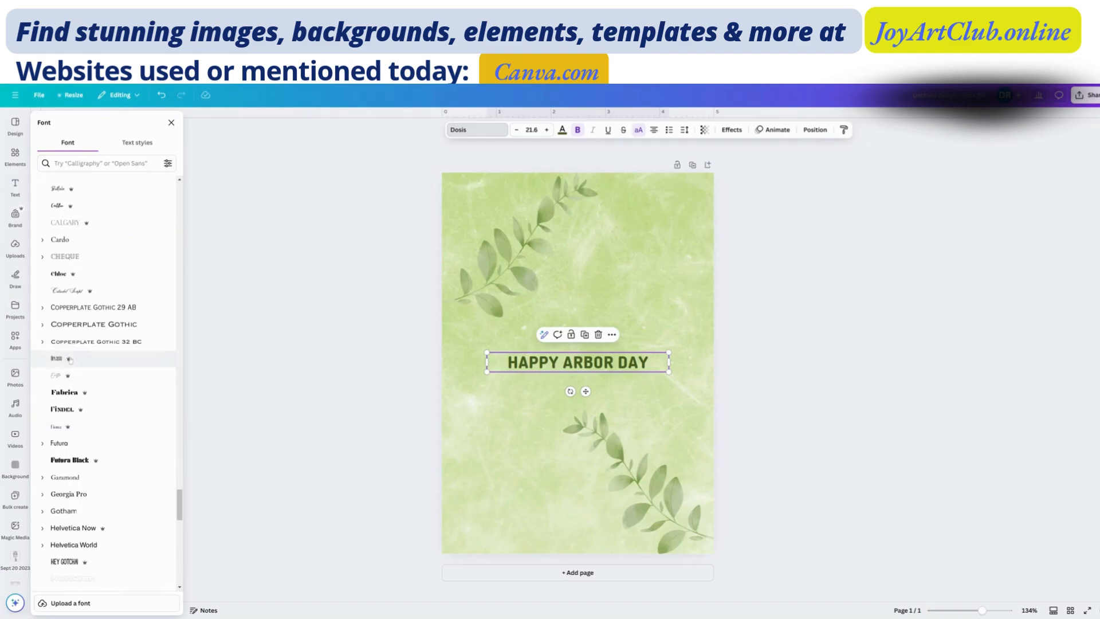
scroll(78, 261, up, 6)
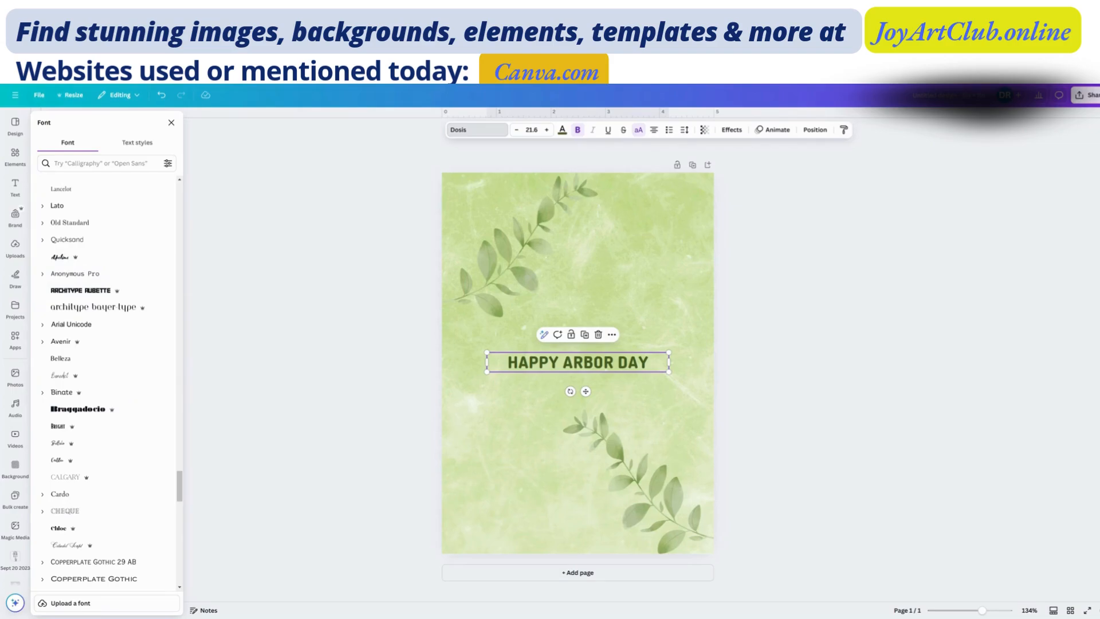
scroll(103, 378, down, 7)
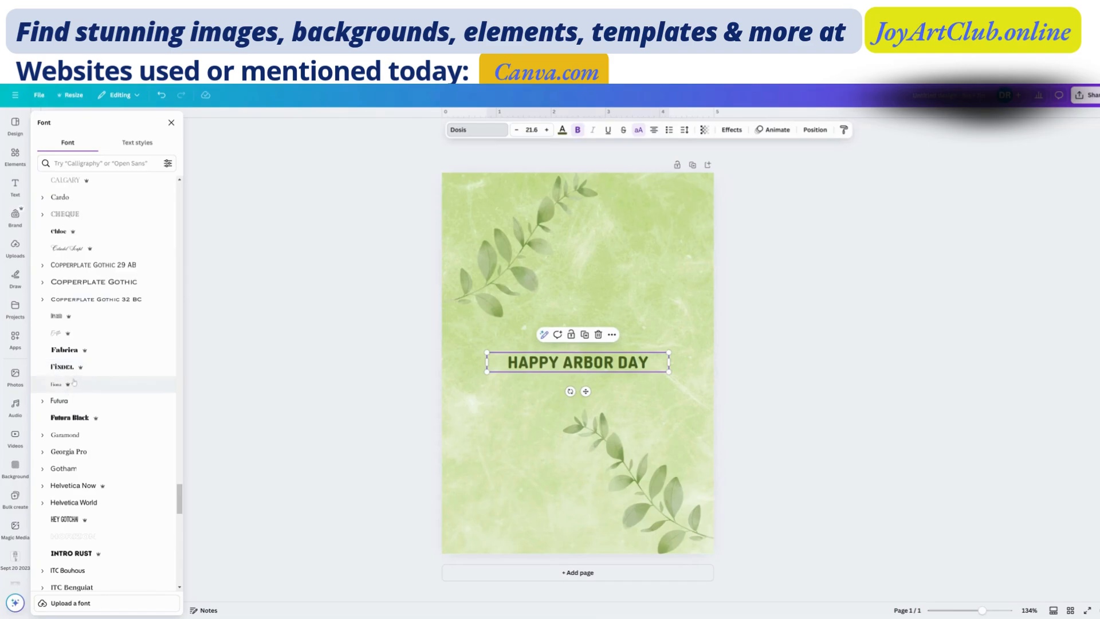
scroll(93, 503, down, 4)
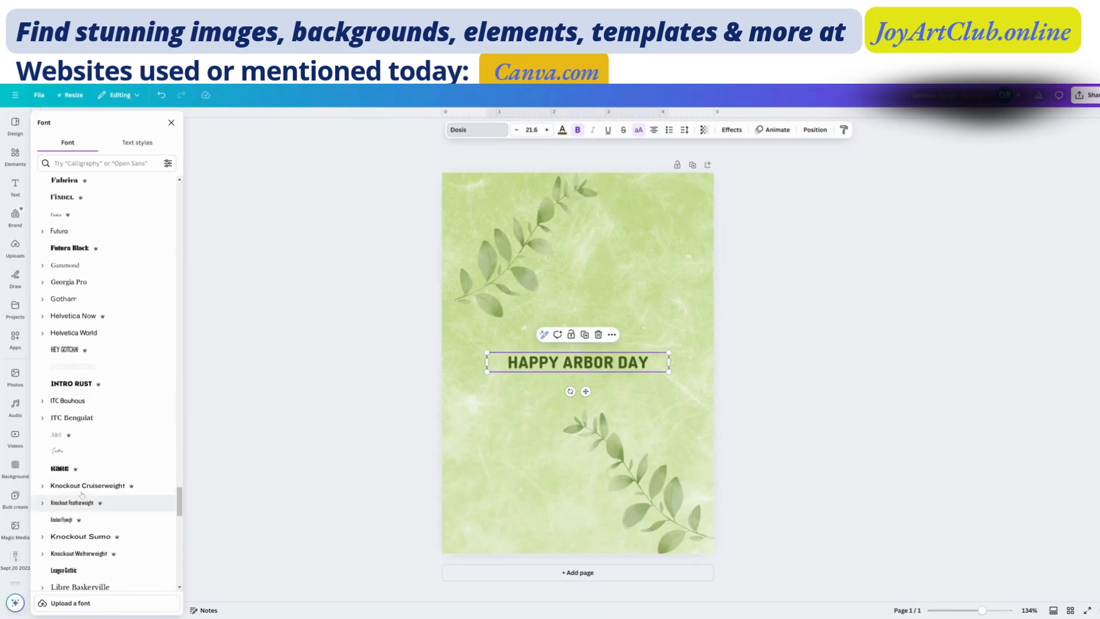
scroll(59, 519, down, 3)
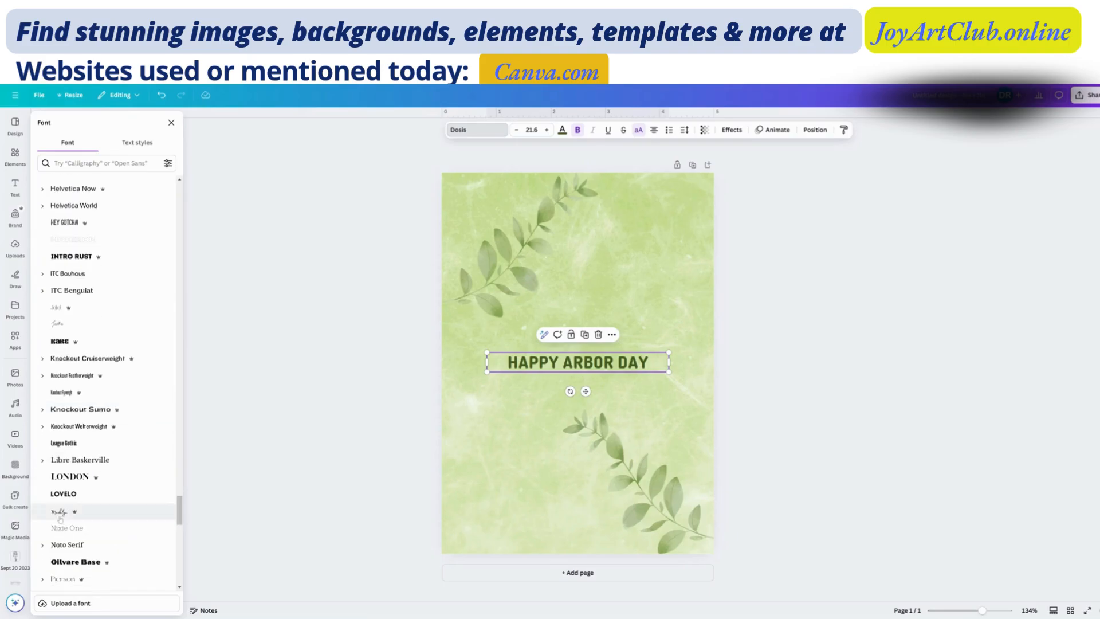
click(59, 513)
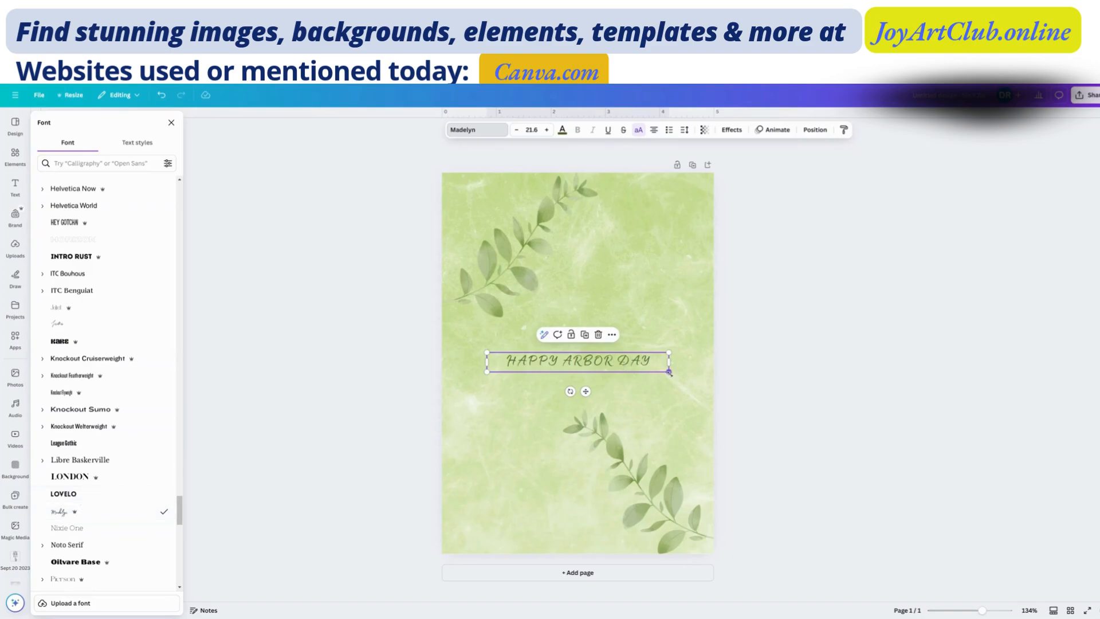
- Enlarge the HAPPY ARBOR DAY heading to about size 31.7, spanning nearly the page width, and change its font to Intro Rust
drag(700, 385, 716, 402)
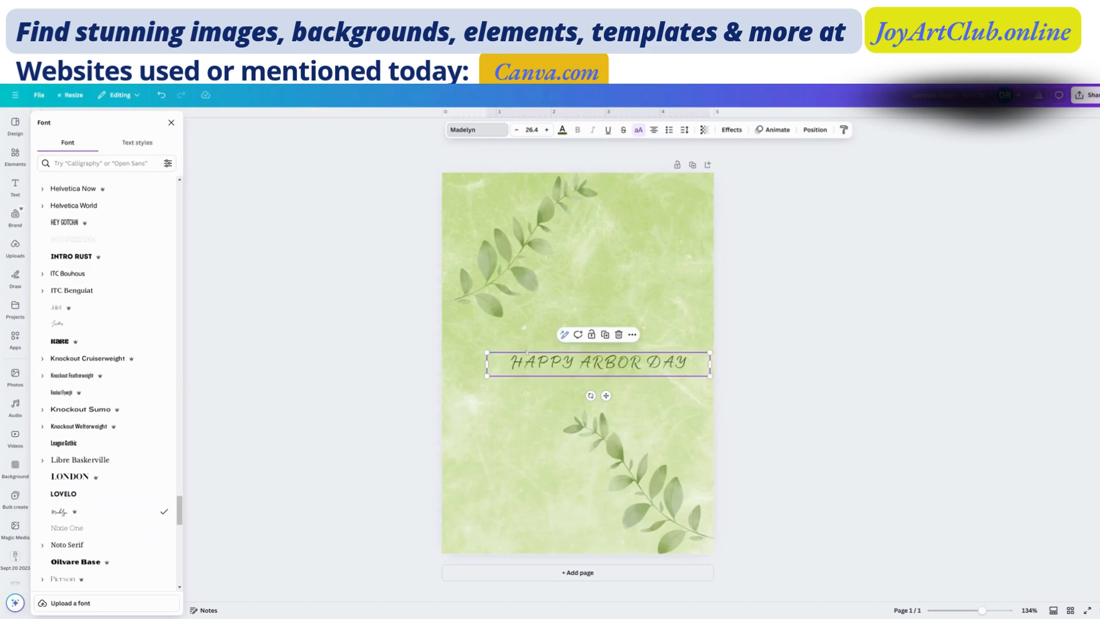
drag(487, 353, 442, 346)
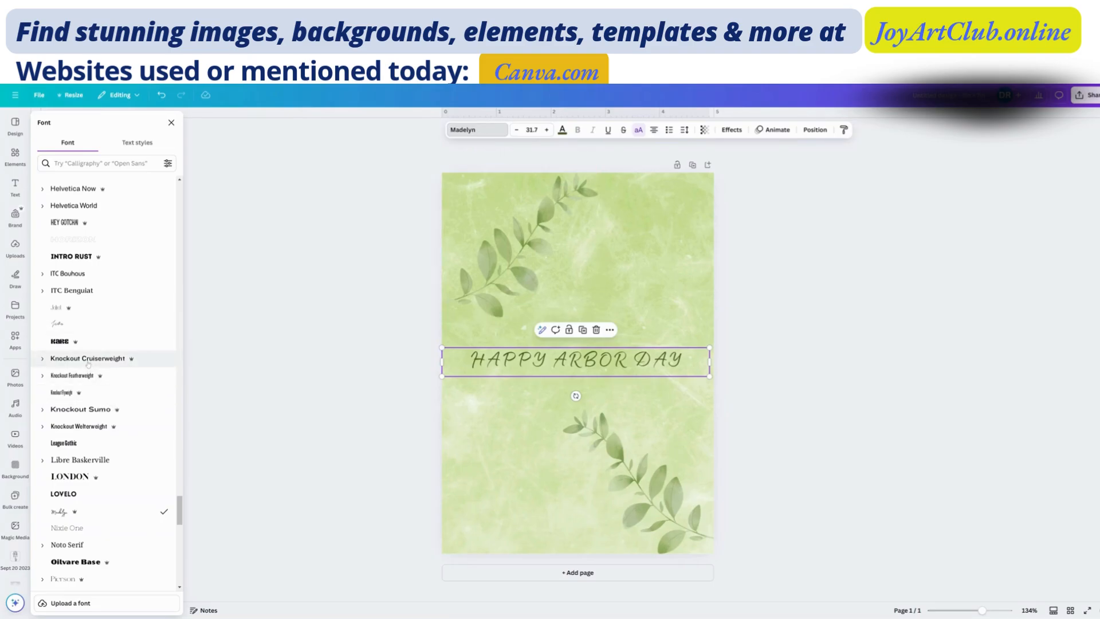
click(60, 341)
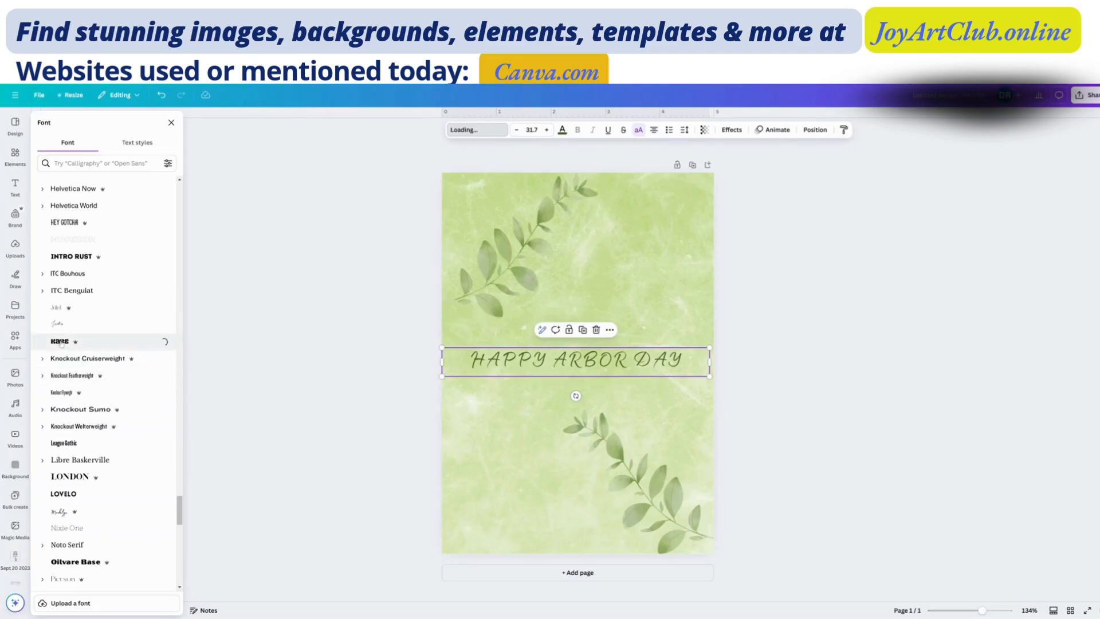
click(75, 257)
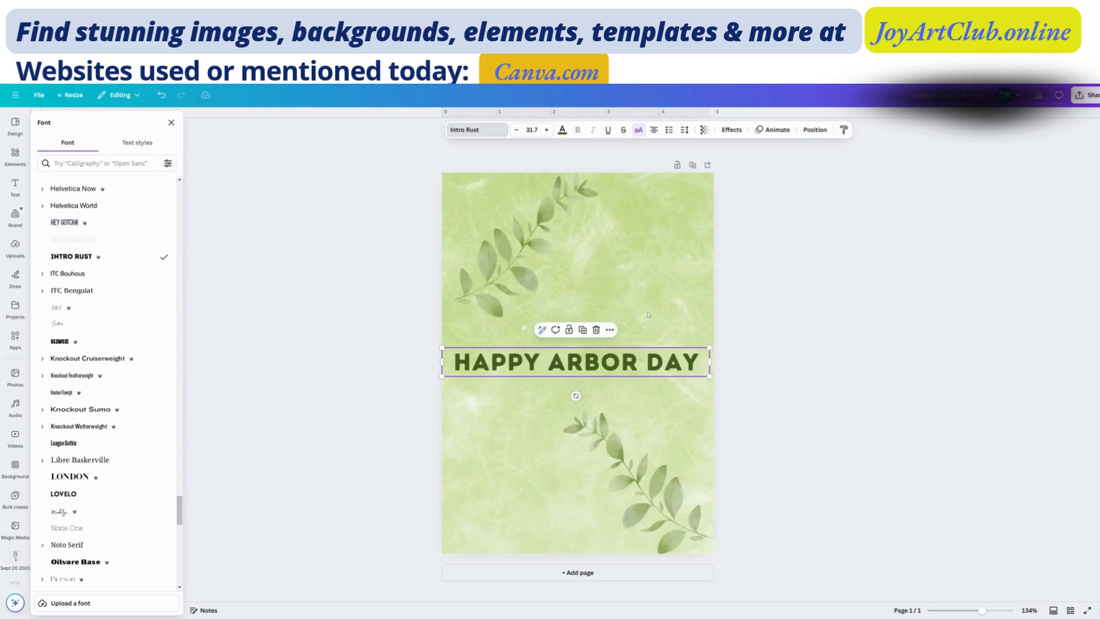
- Duplicate the HAPPY ARBOR DAY heading just above the original and nudge the upper leaf branch flush with the page's left edge
click(623, 387)
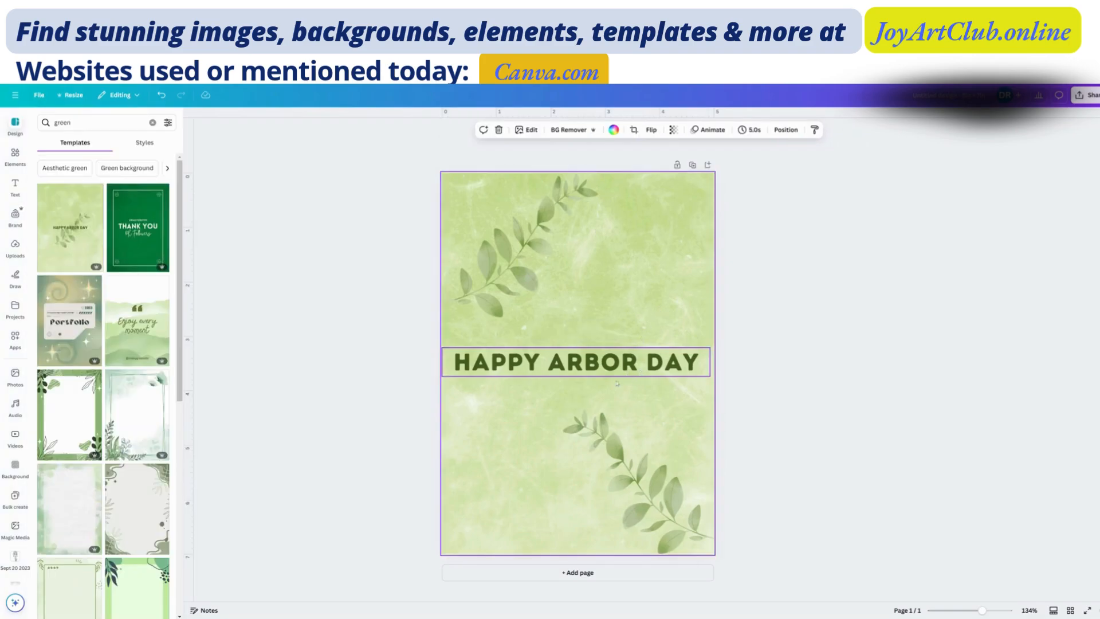
click(613, 374)
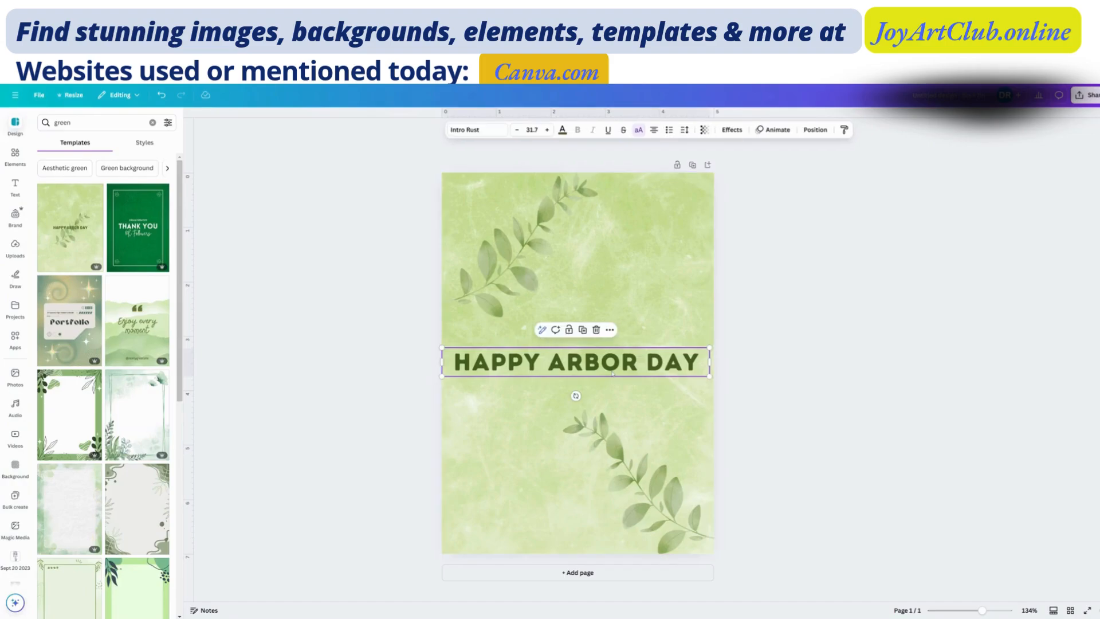
click(582, 331)
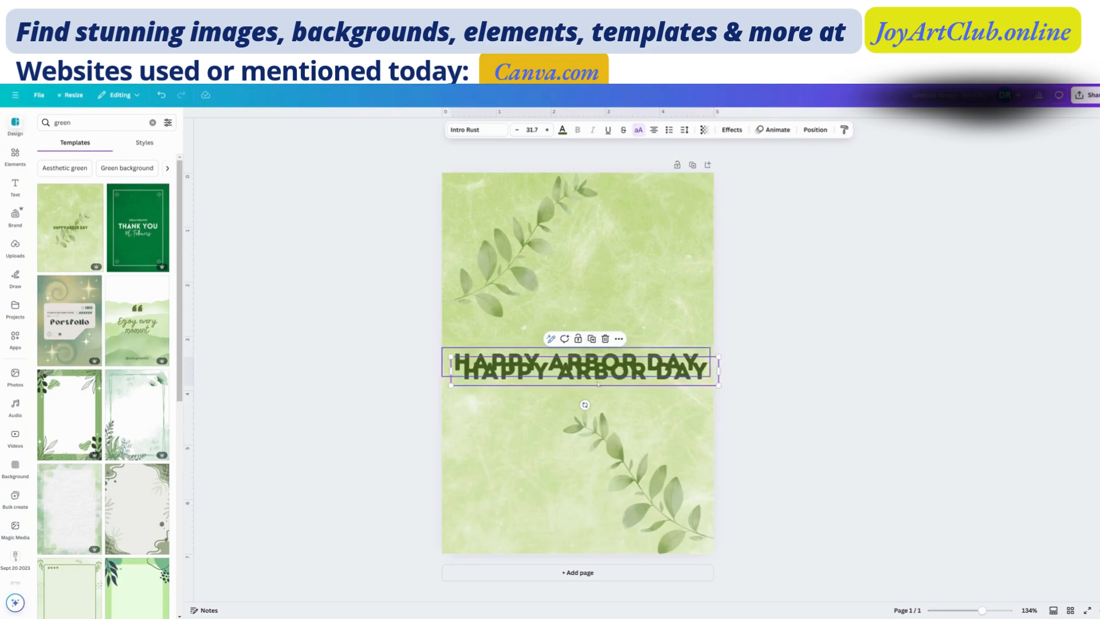
drag(603, 383, 598, 331)
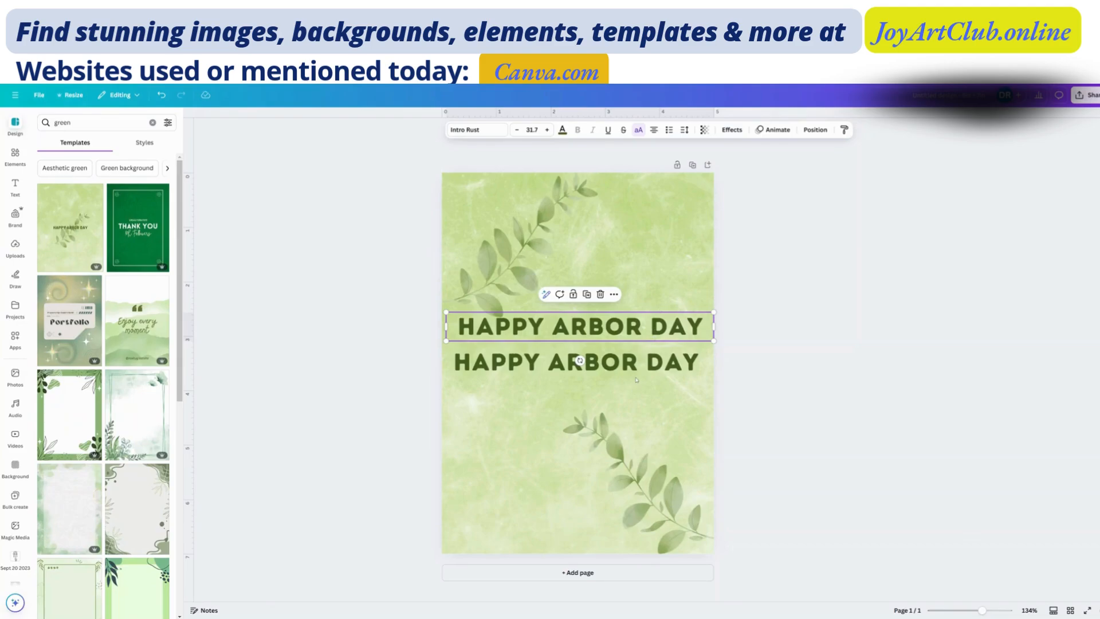
click(516, 243)
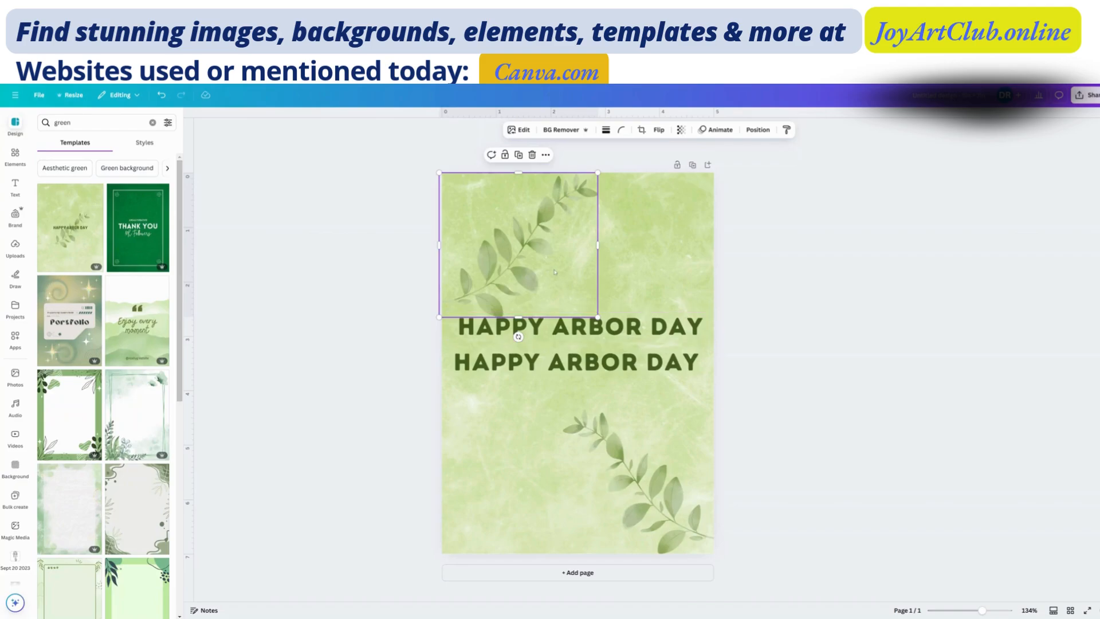
drag(555, 271, 557, 268)
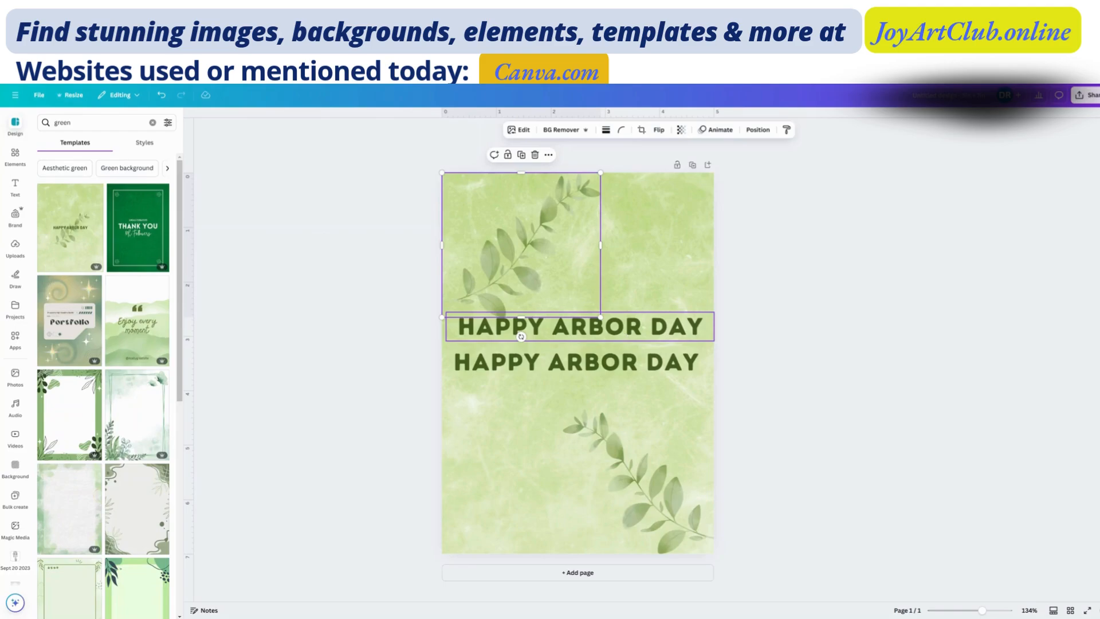
- Recolor the upper HAPPY ARBOR DAY heading dark magenta from the Pinks Purples palette and give it the Outline effect
click(625, 335)
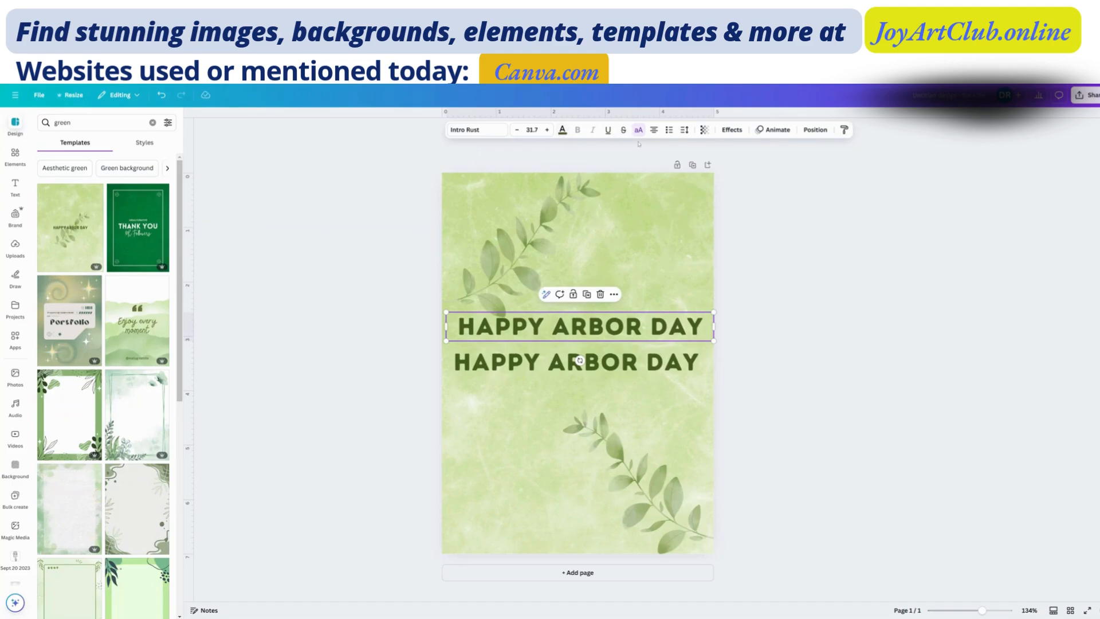
click(562, 131)
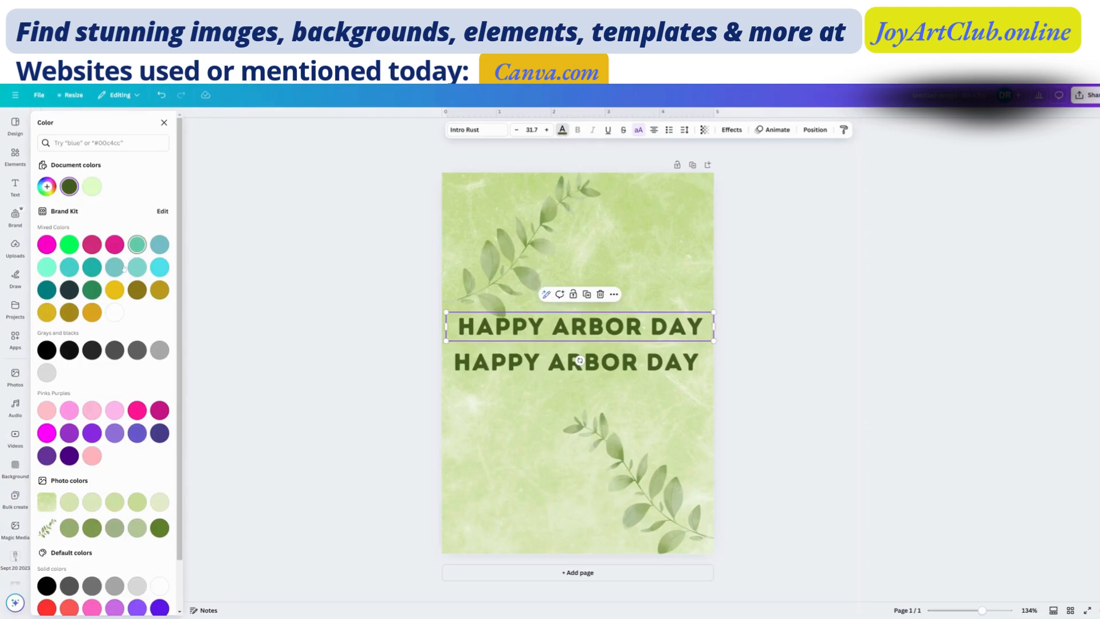
click(114, 313)
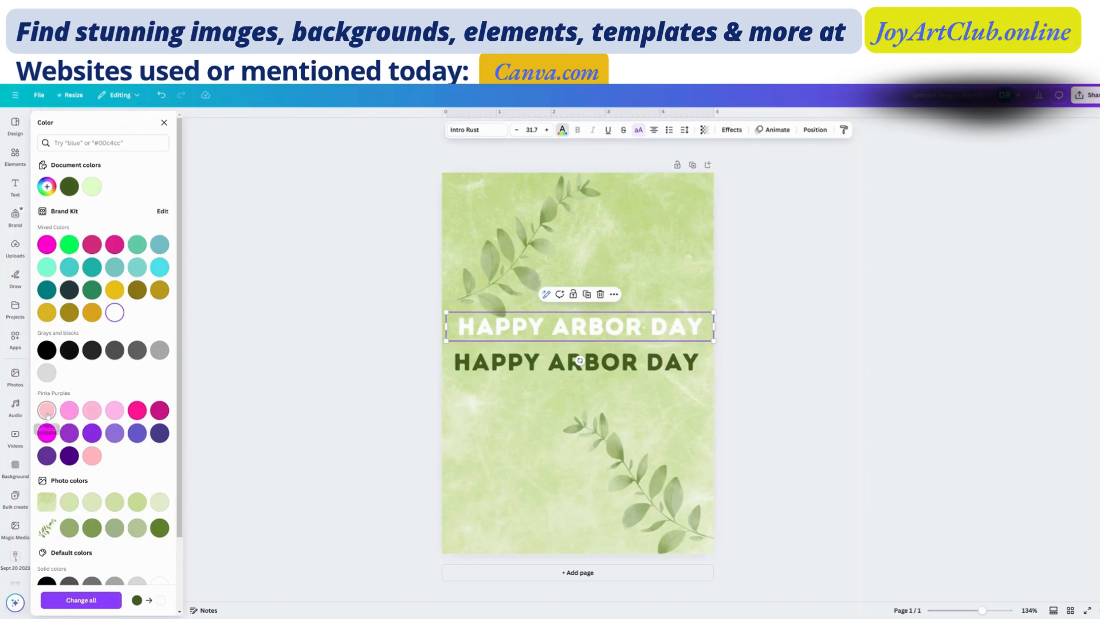
click(47, 413)
click(160, 411)
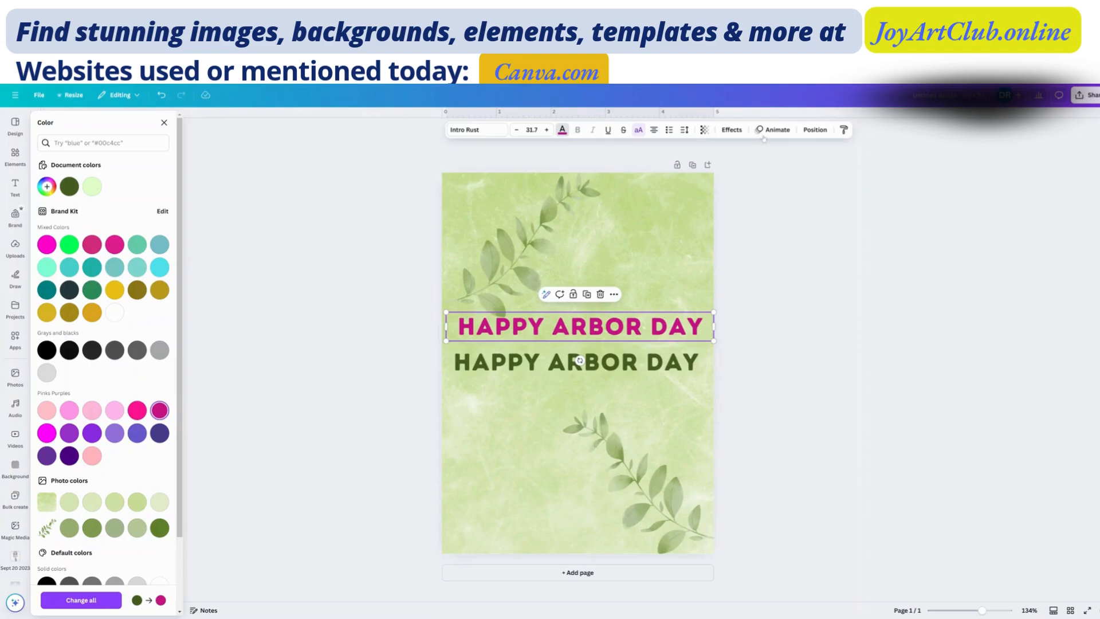
click(733, 130)
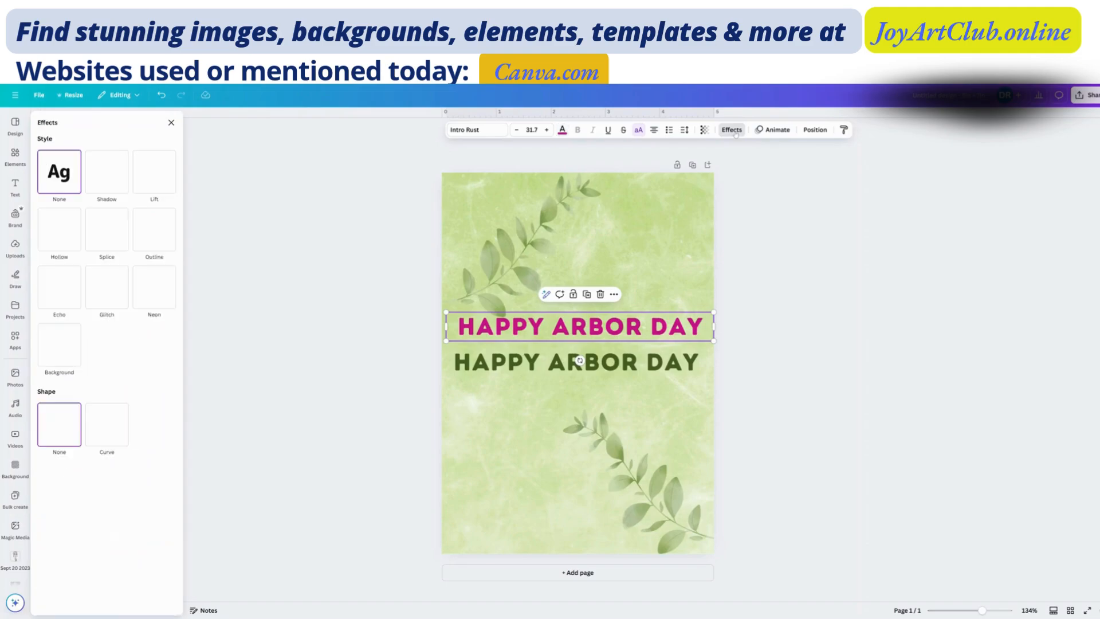
click(154, 239)
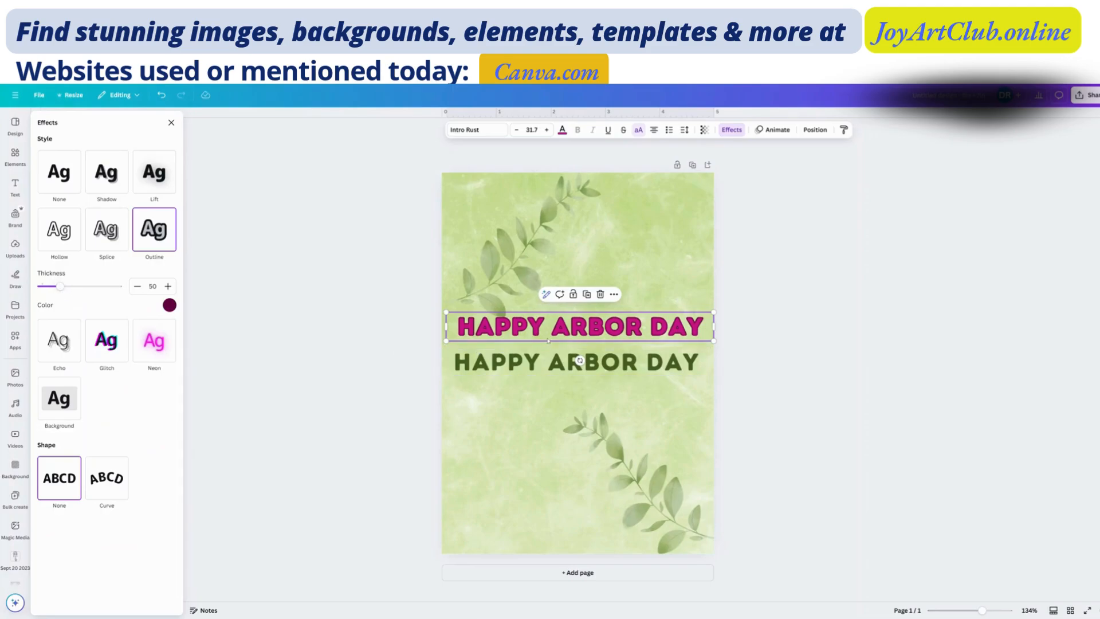
- Try an outline thickness of 84 with light green, dark green, teal and yellow outline colors on the upper heading
mouse_move(60, 286)
mouse_down()
mouse_move(118, 286)
mouse_move(26, 286)
mouse_move(89, 286)
mouse_move(73, 286)
mouse_up()
click(169, 305)
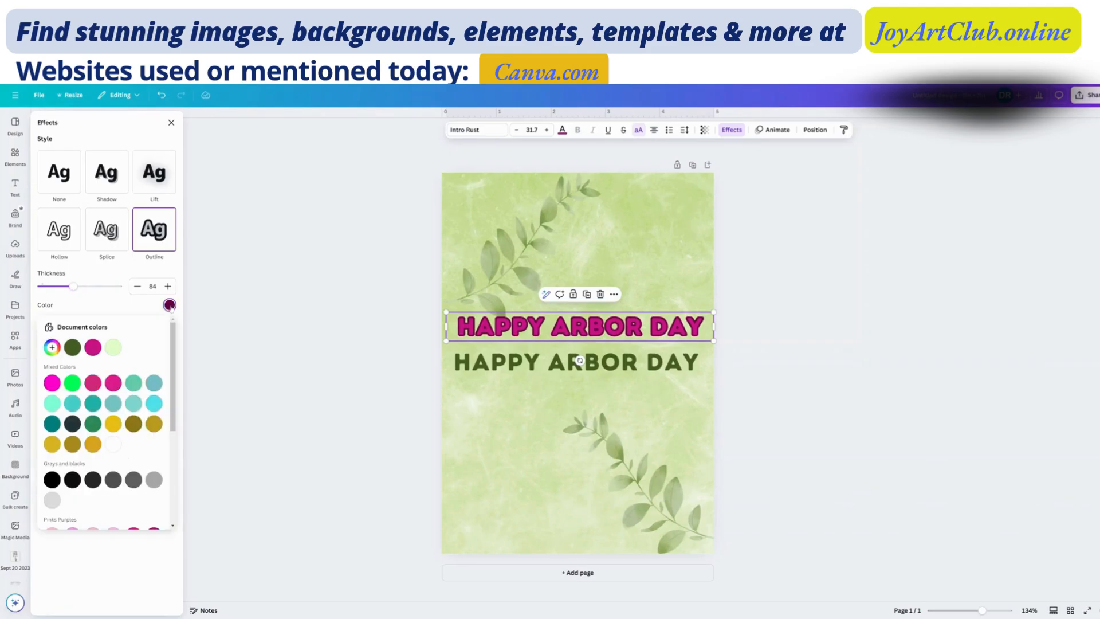
click(113, 349)
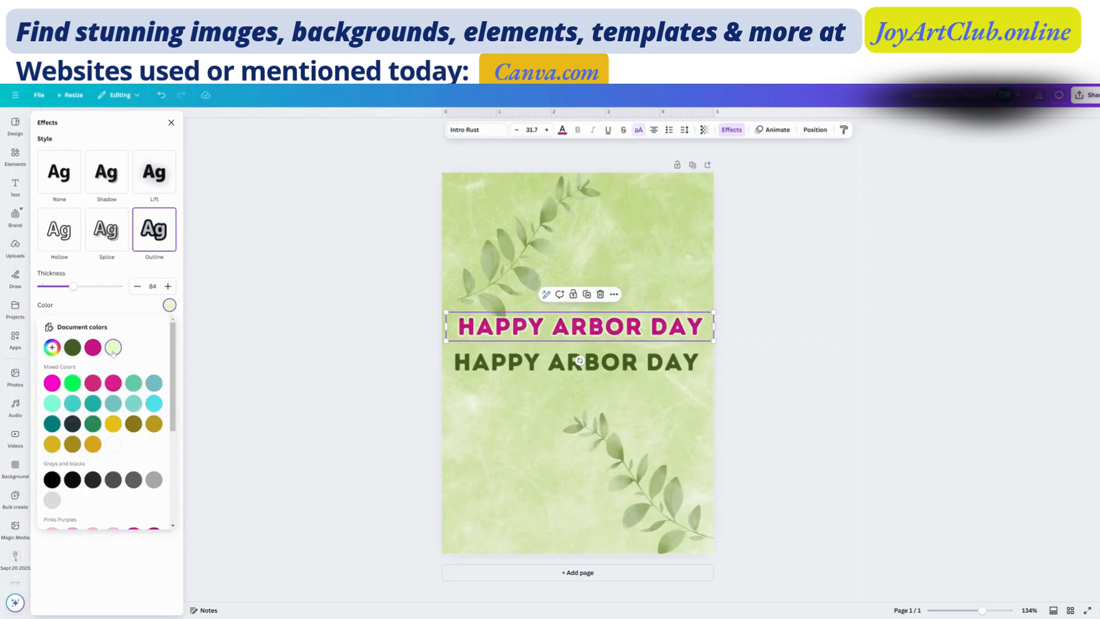
click(93, 424)
click(93, 403)
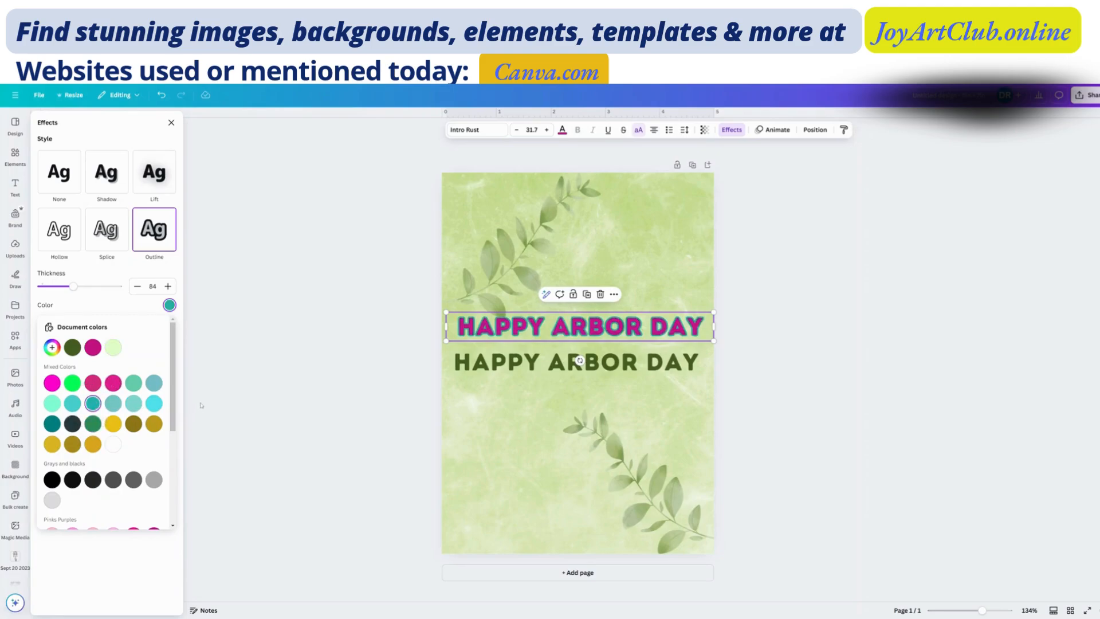
click(114, 424)
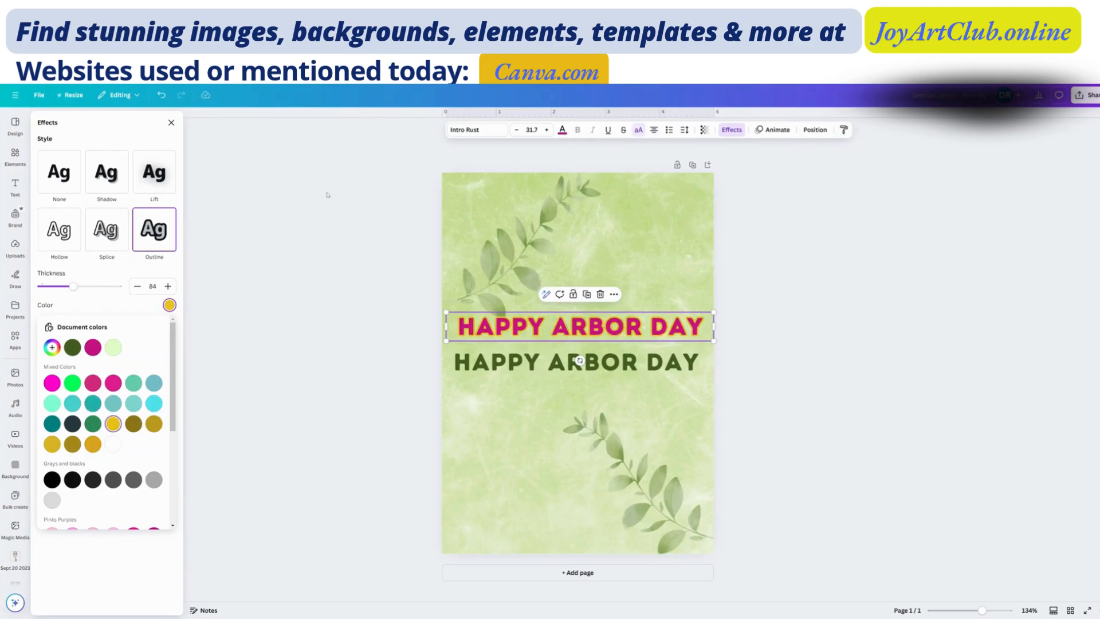
- Undo the upper heading's outline color and thickness changes, its Outline effect and its magenta text color
click(162, 95)
click(163, 95)
click(162, 95)
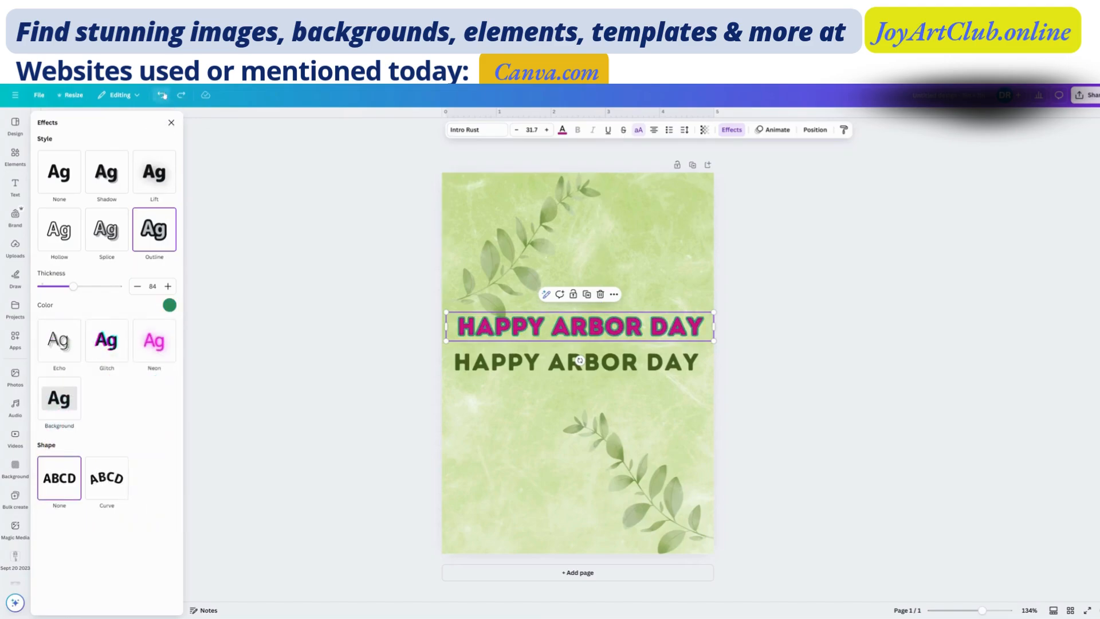
click(162, 95)
click(162, 95)
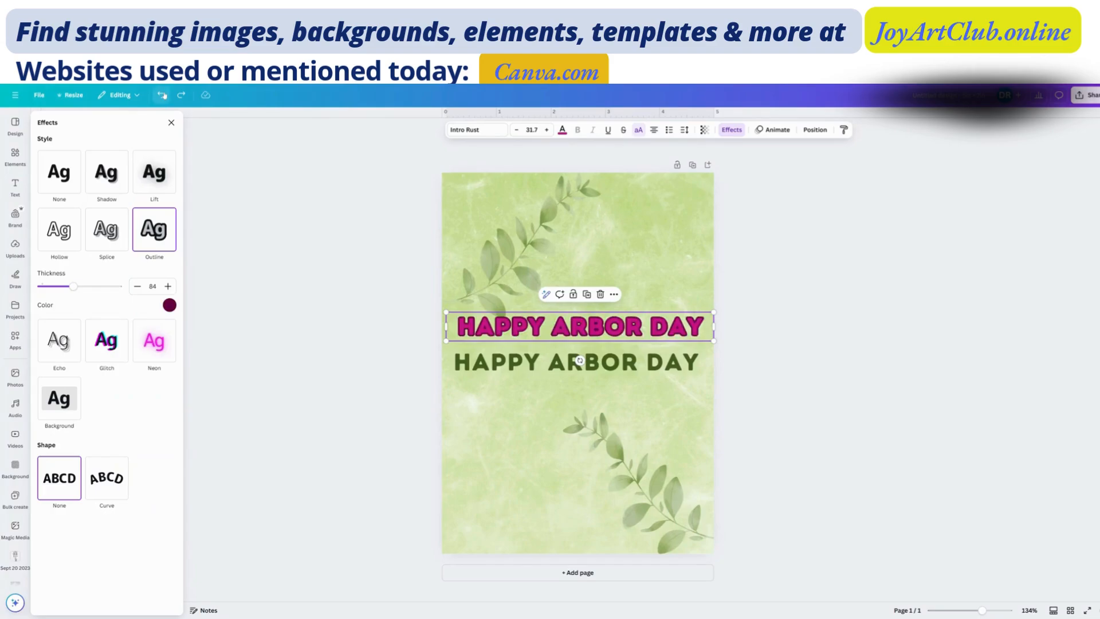
click(163, 95)
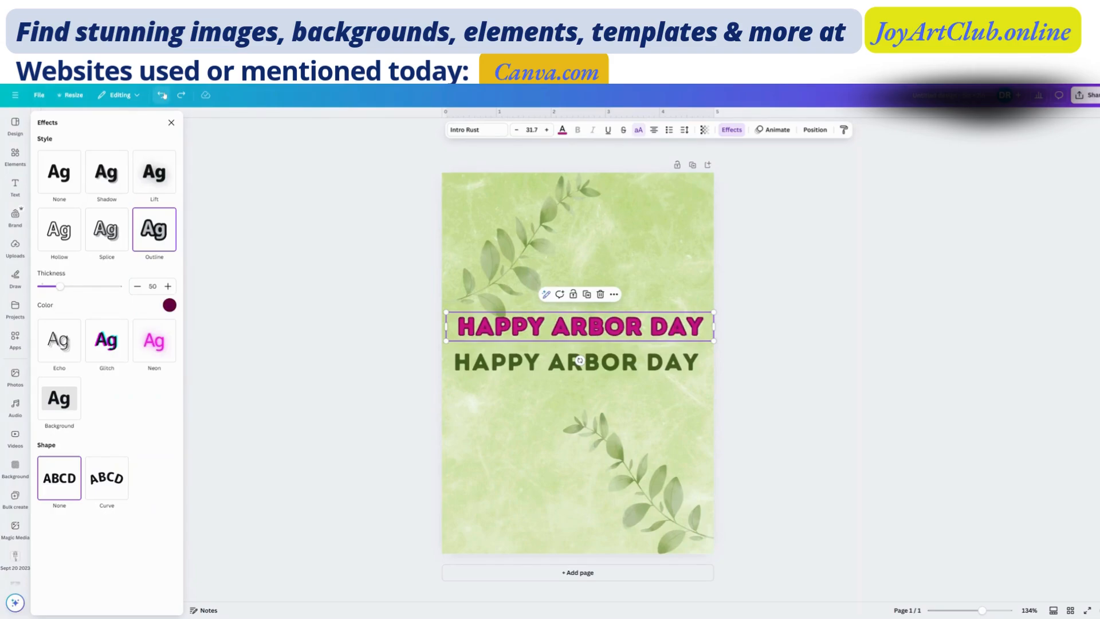
click(162, 95)
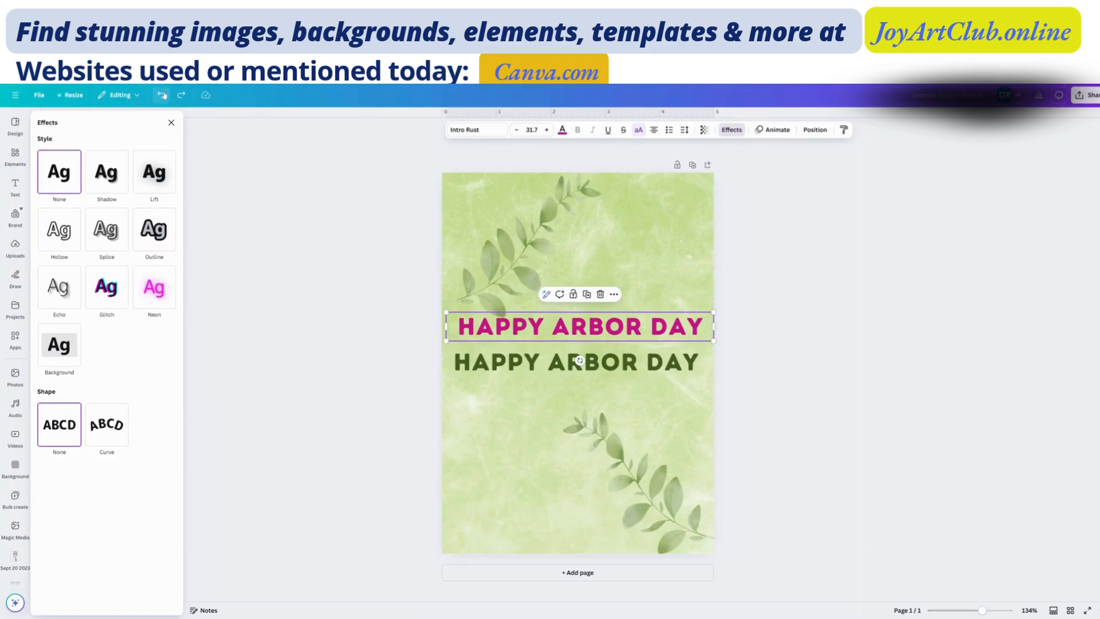
click(162, 95)
click(162, 95)
click(162, 95)
- Redo the upper heading's dark magenta text color and its Outline effect with thickness 50
click(181, 96)
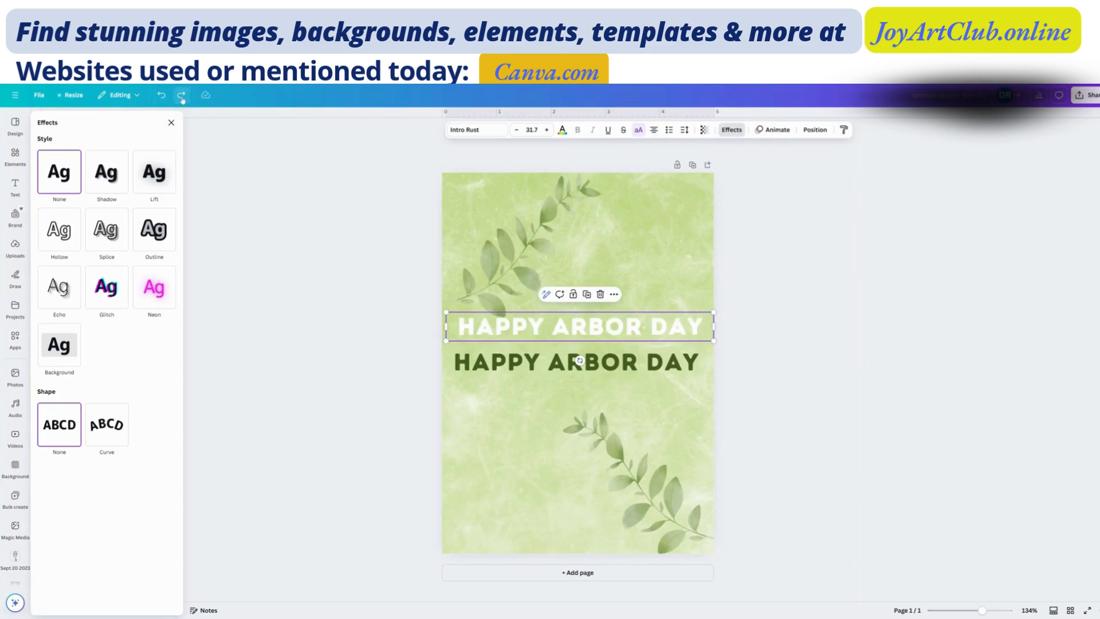
click(182, 96)
click(181, 97)
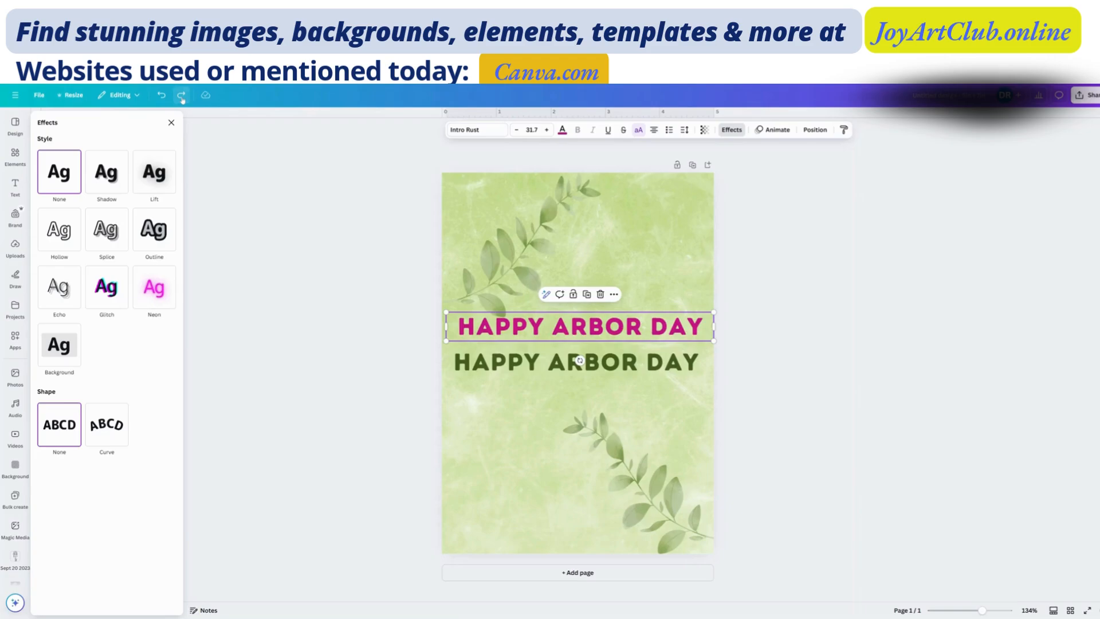
click(181, 96)
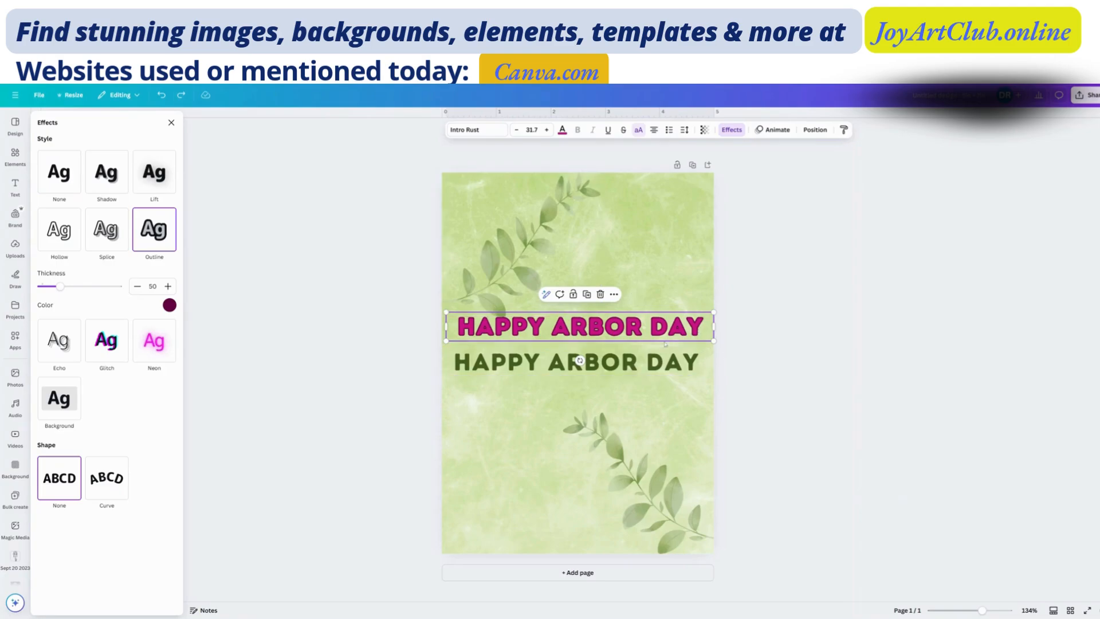
- Nudge the lower green heading slightly down and apply the Skate text animation to the magenta heading
click(654, 365)
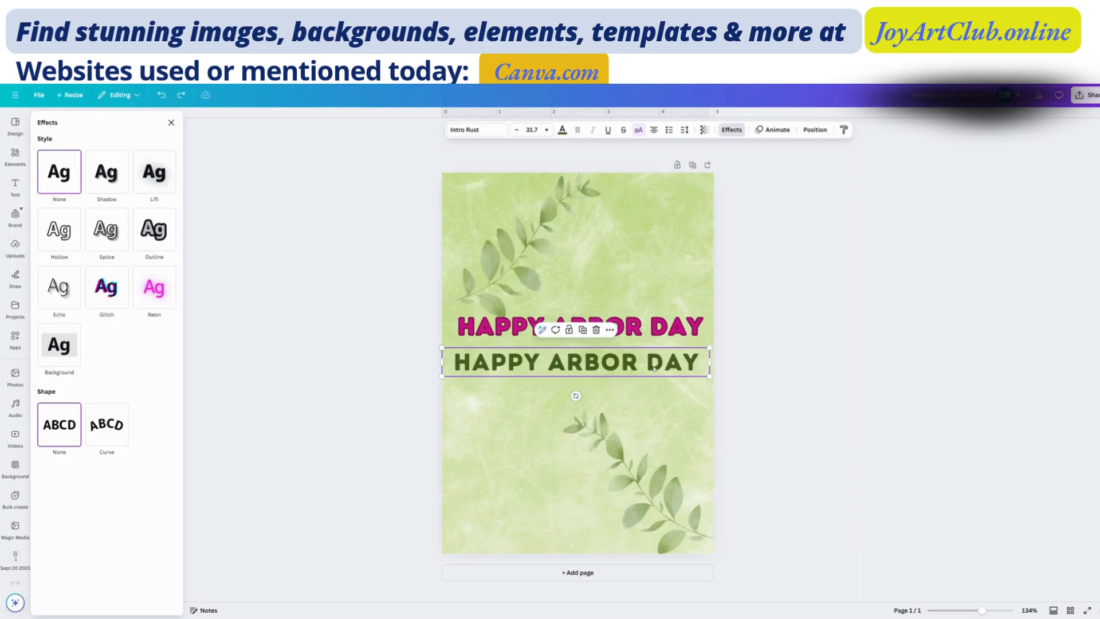
drag(654, 368, 651, 365)
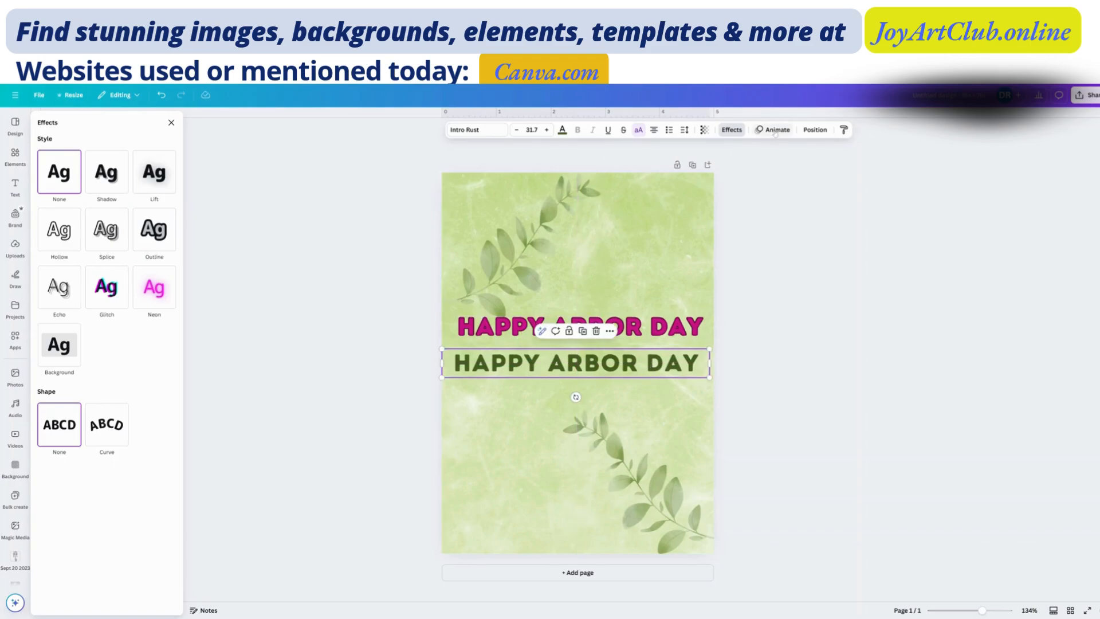
click(658, 332)
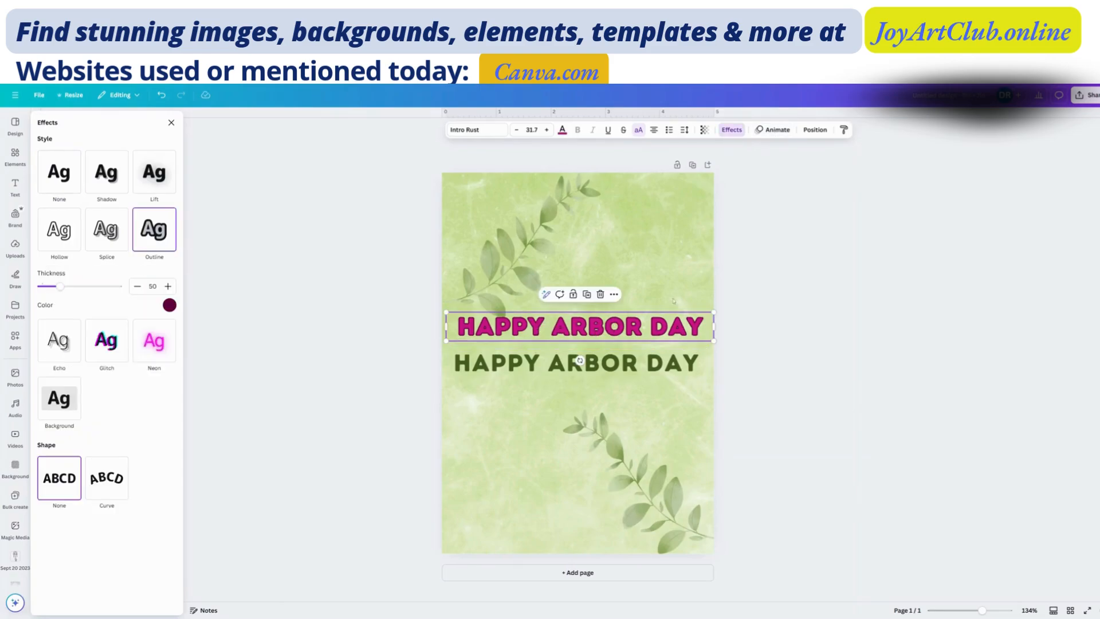
click(775, 130)
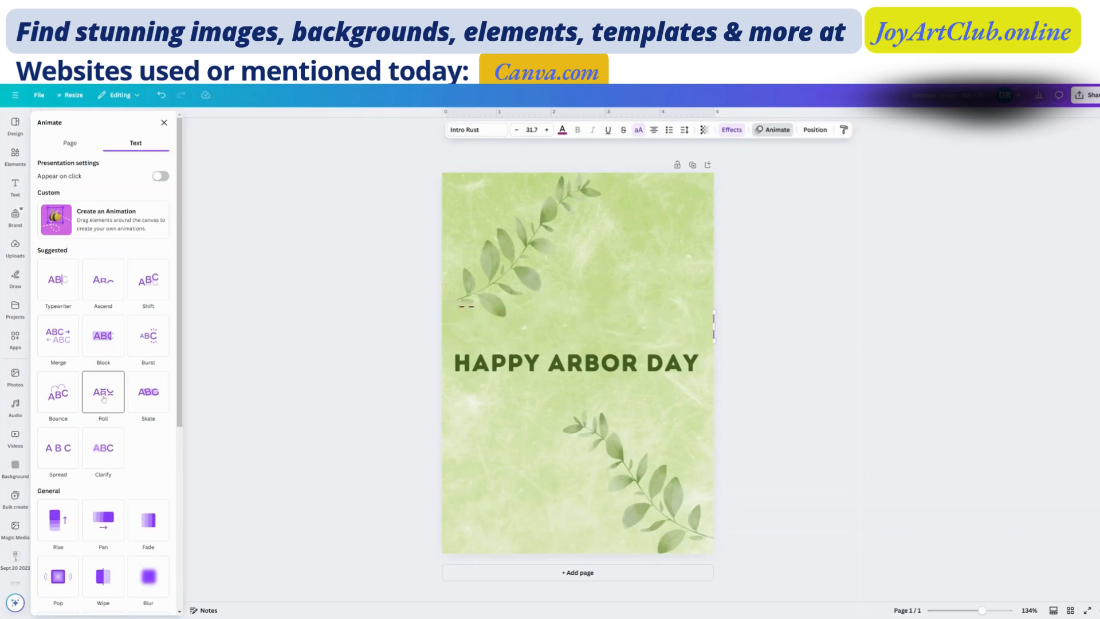
click(154, 394)
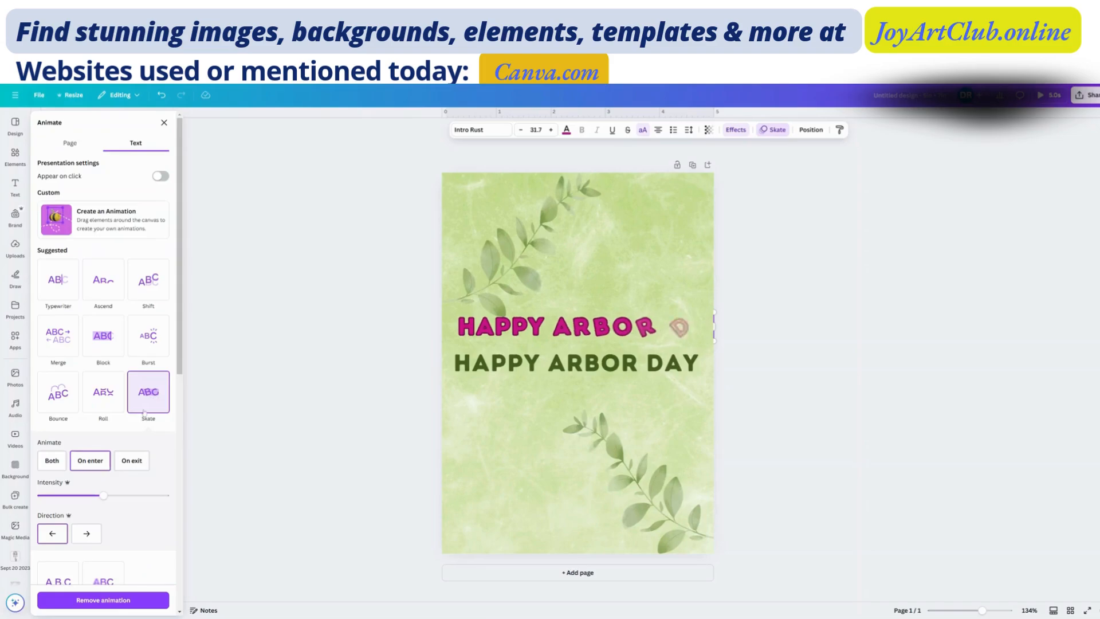
- Try the Skate animation's Both and On exit timings on the magenta heading, then return it to On enter
scroll(144, 412, down, 2)
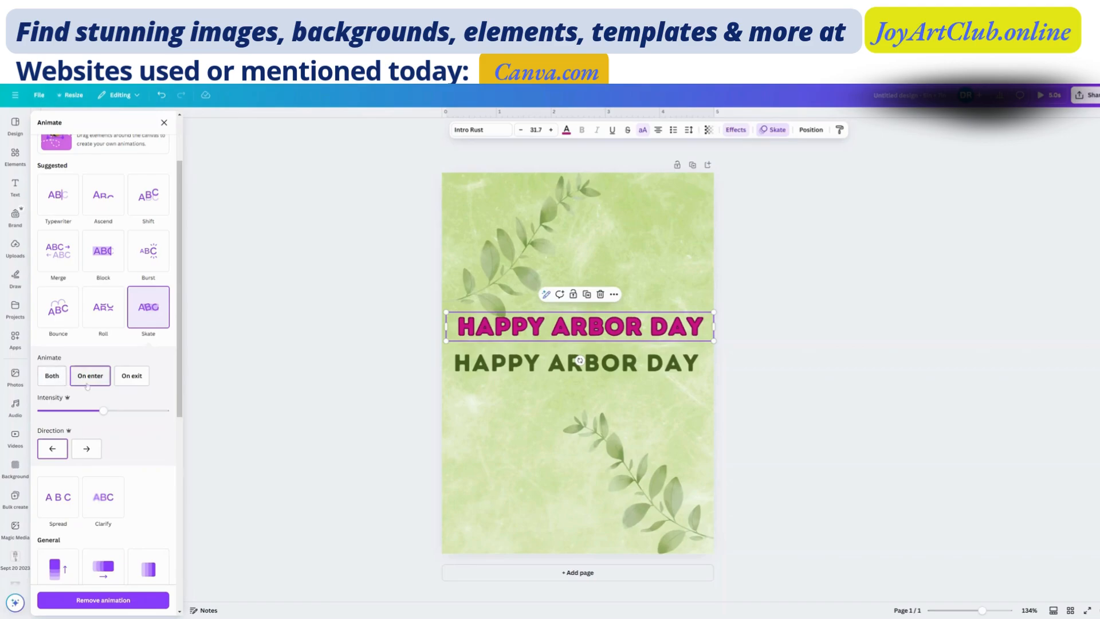
click(52, 376)
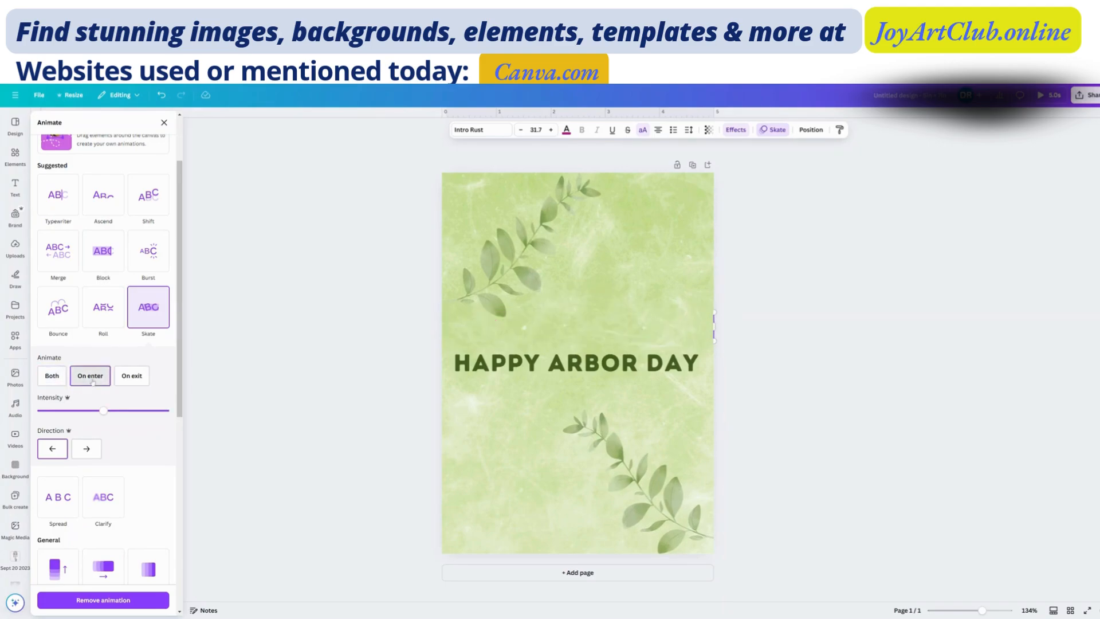
click(131, 377)
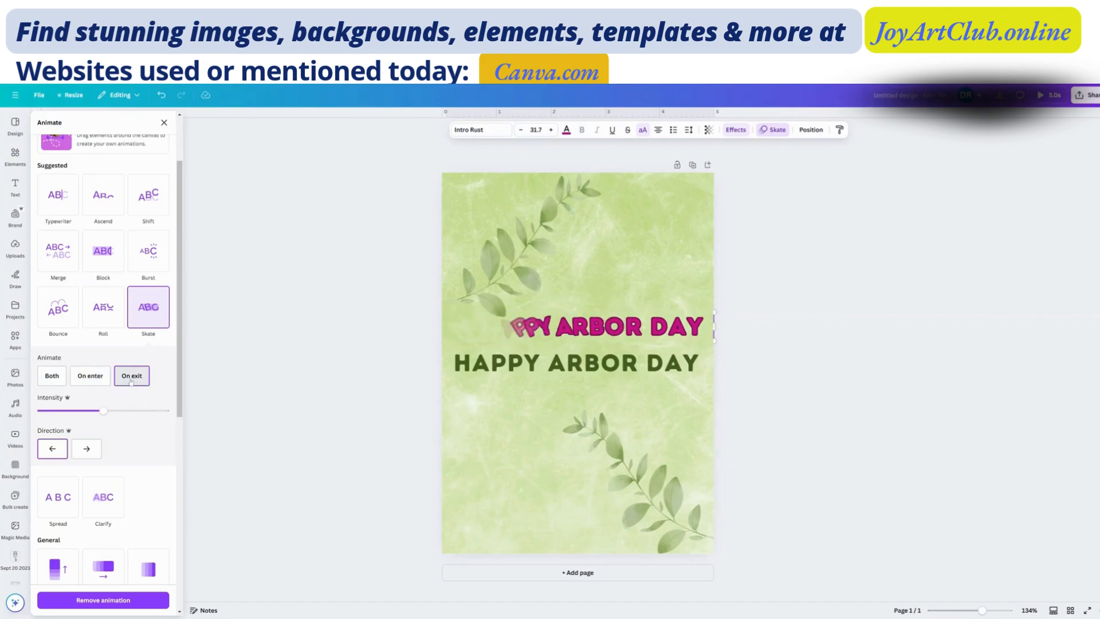
click(109, 380)
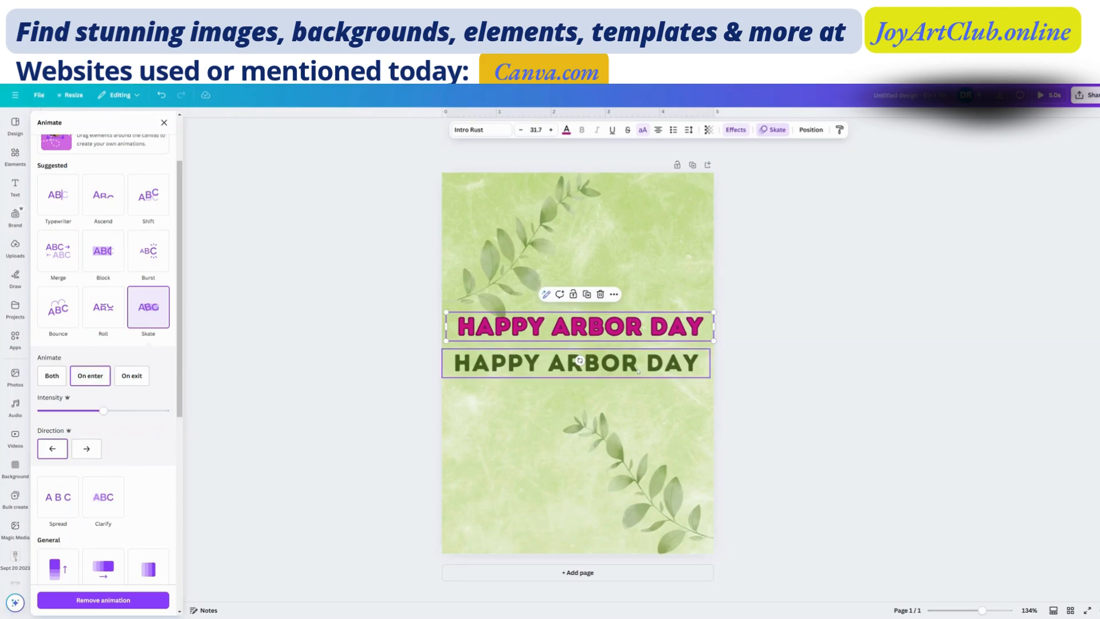
- Nudge the lower green heading slightly to the right and reselect the magenta heading with its animation options
drag(638, 371, 640, 368)
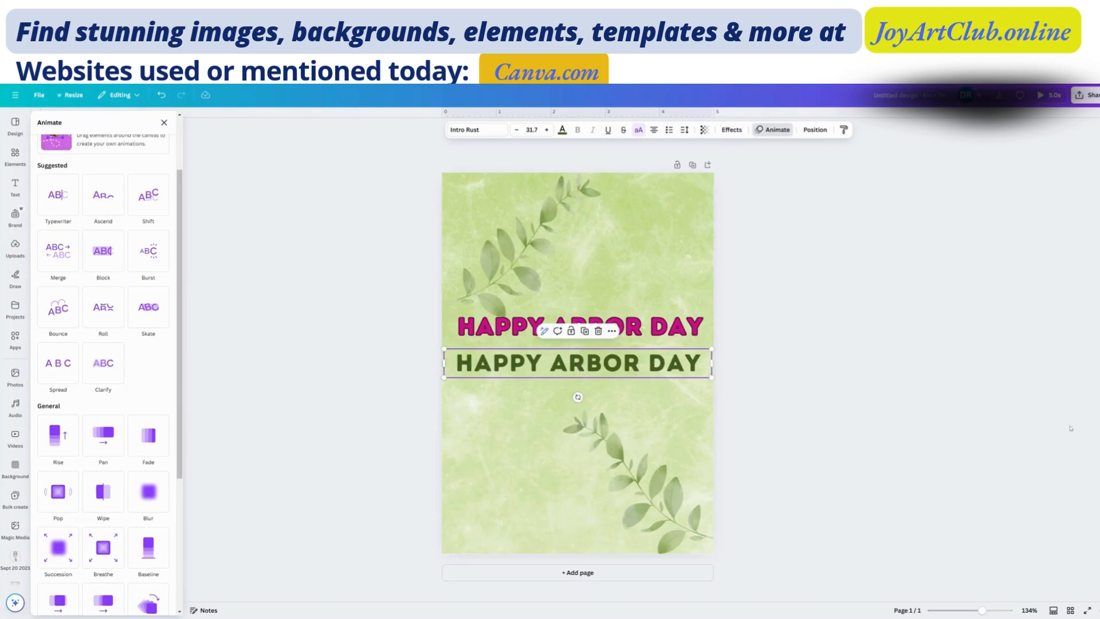
click(641, 328)
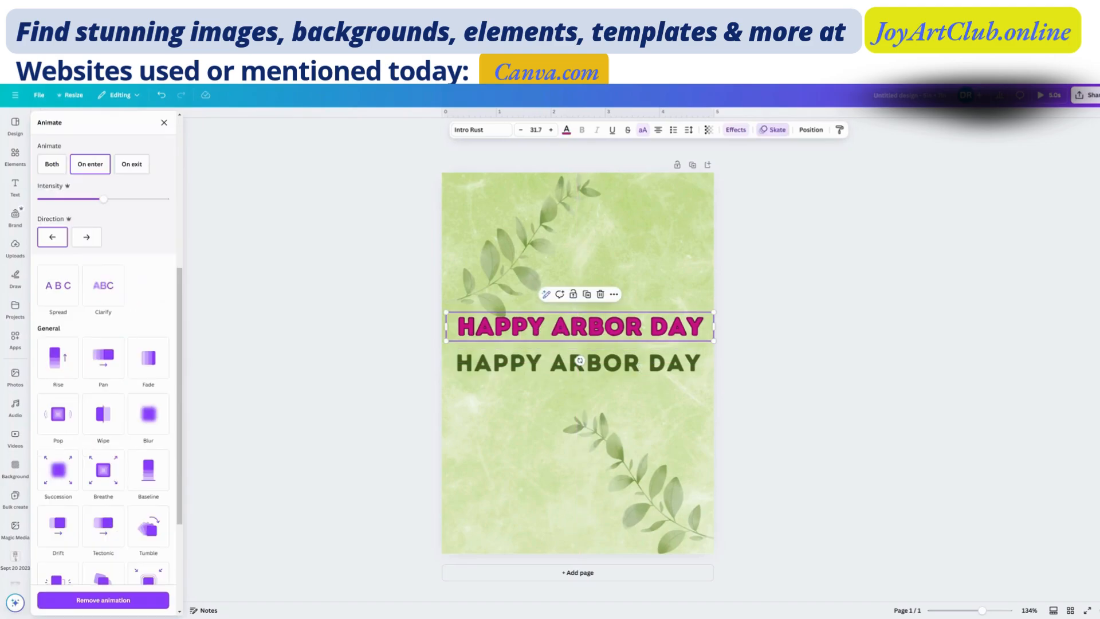
scroll(132, 344, up, 5)
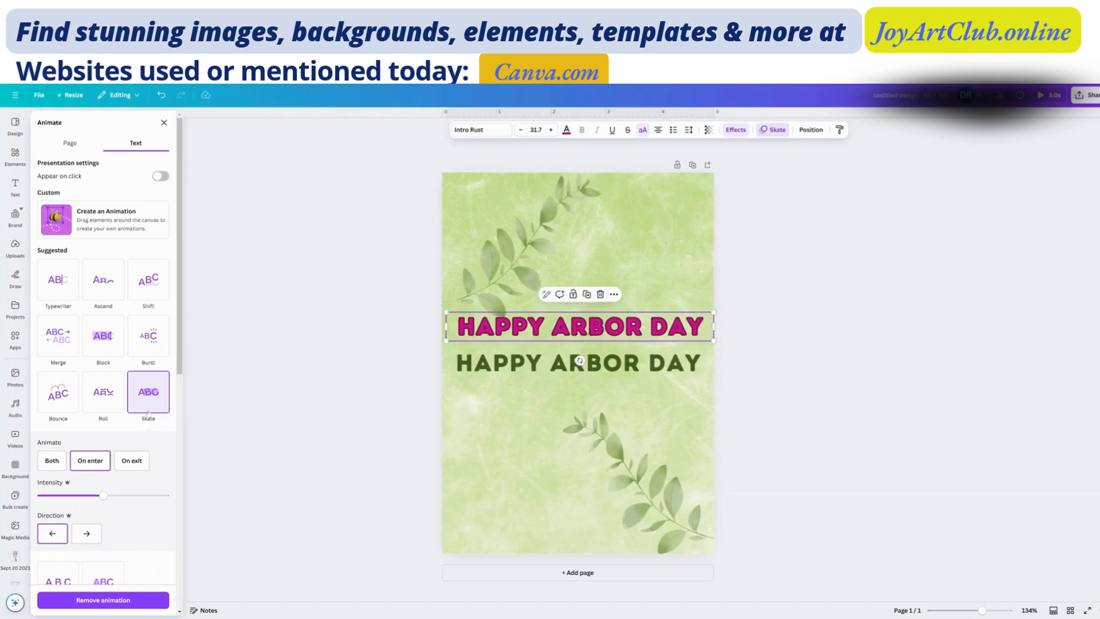
- Add the Wiggle add-on effect to the magenta heading
scroll(156, 404, down, 5)
scroll(104, 507, down, 4)
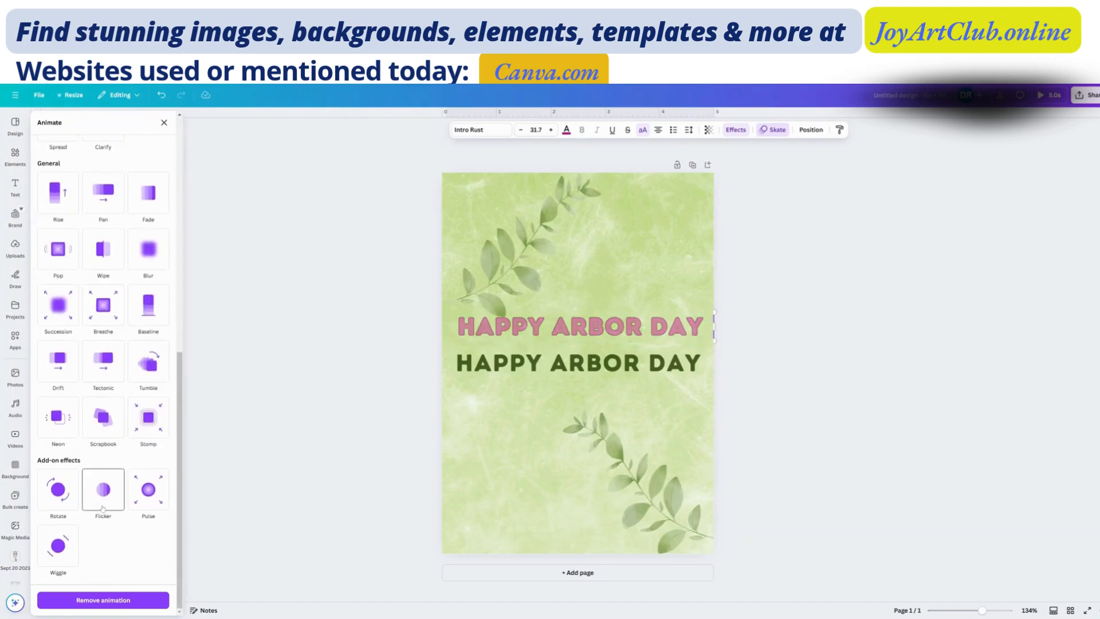
click(53, 559)
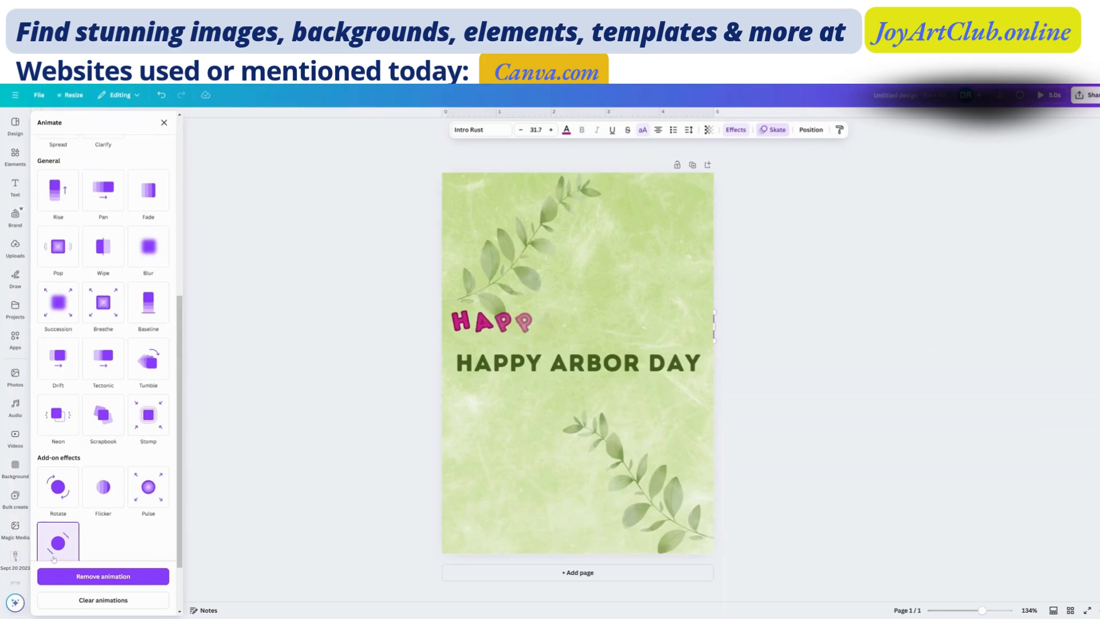
click(682, 245)
click(653, 322)
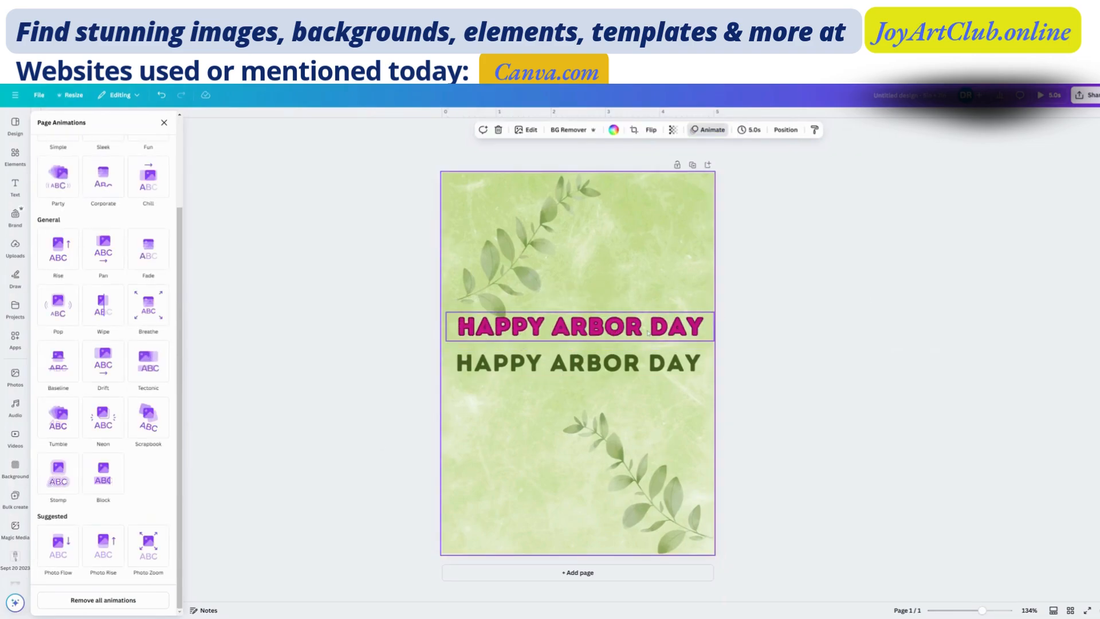
- Try a different transparency on the magenta heading and return it to 100
click(548, 236)
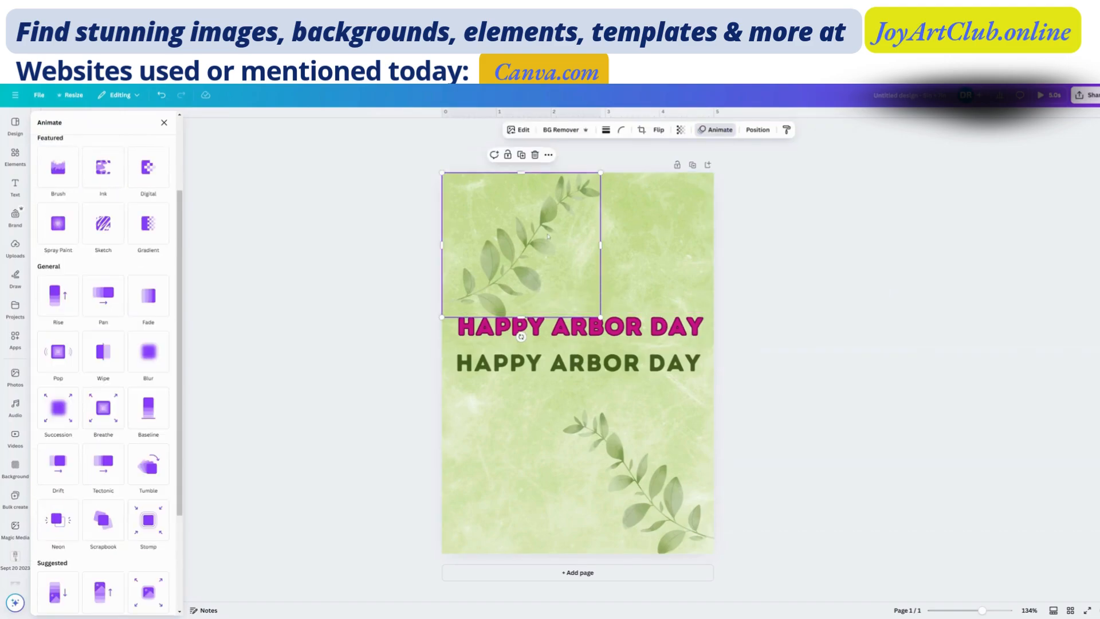
click(638, 339)
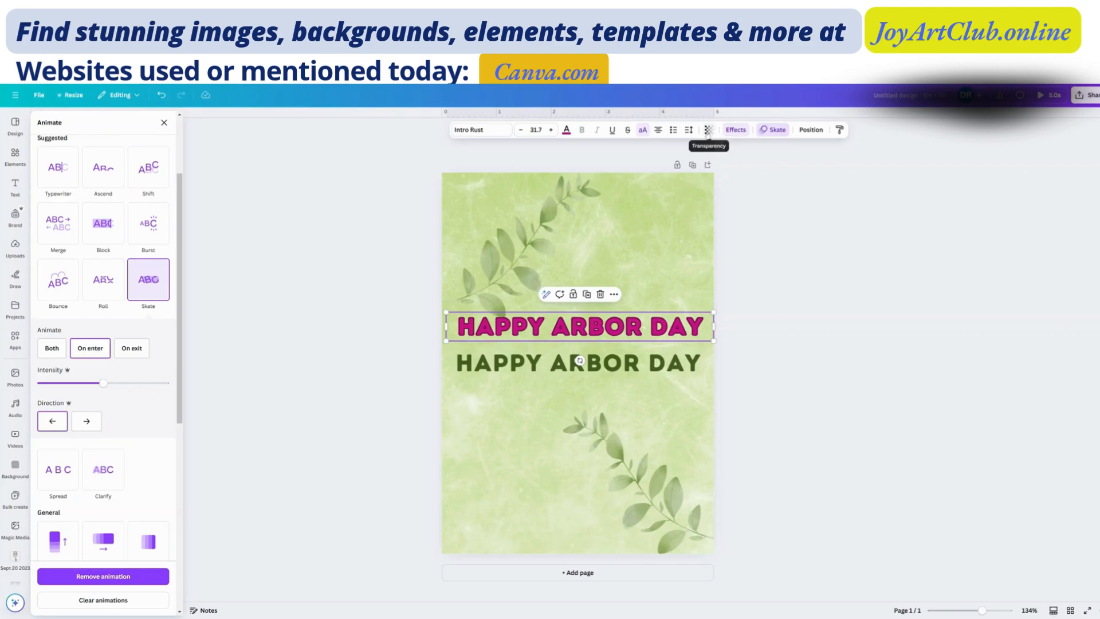
click(709, 130)
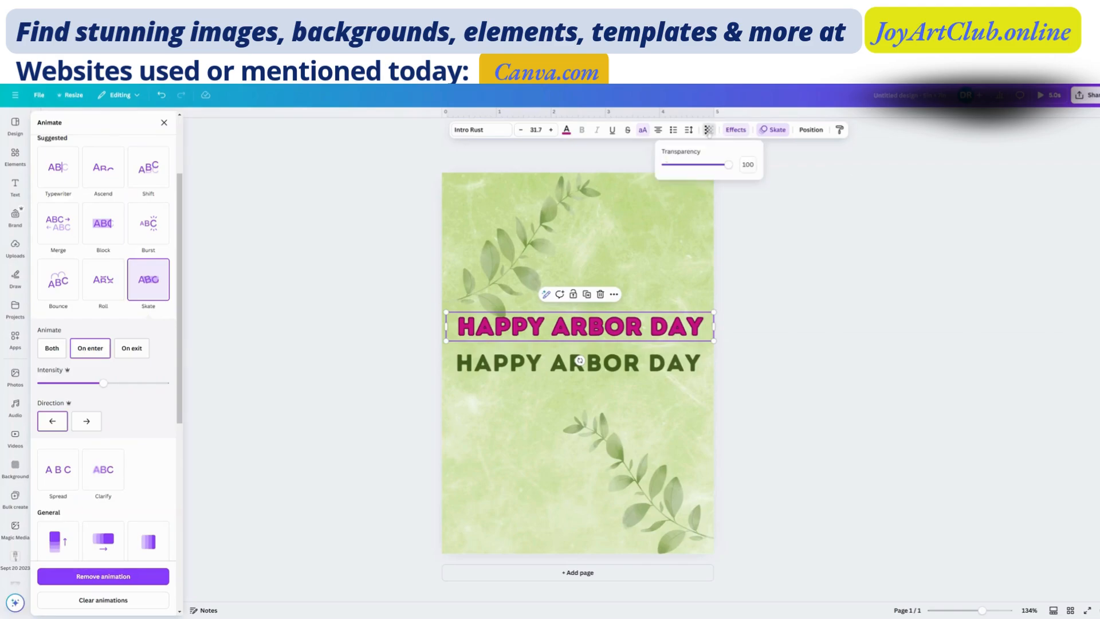
mouse_move(732, 167)
mouse_down()
mouse_move(654, 173)
mouse_move(734, 175)
mouse_up()
drag(702, 173, 735, 185)
click(663, 239)
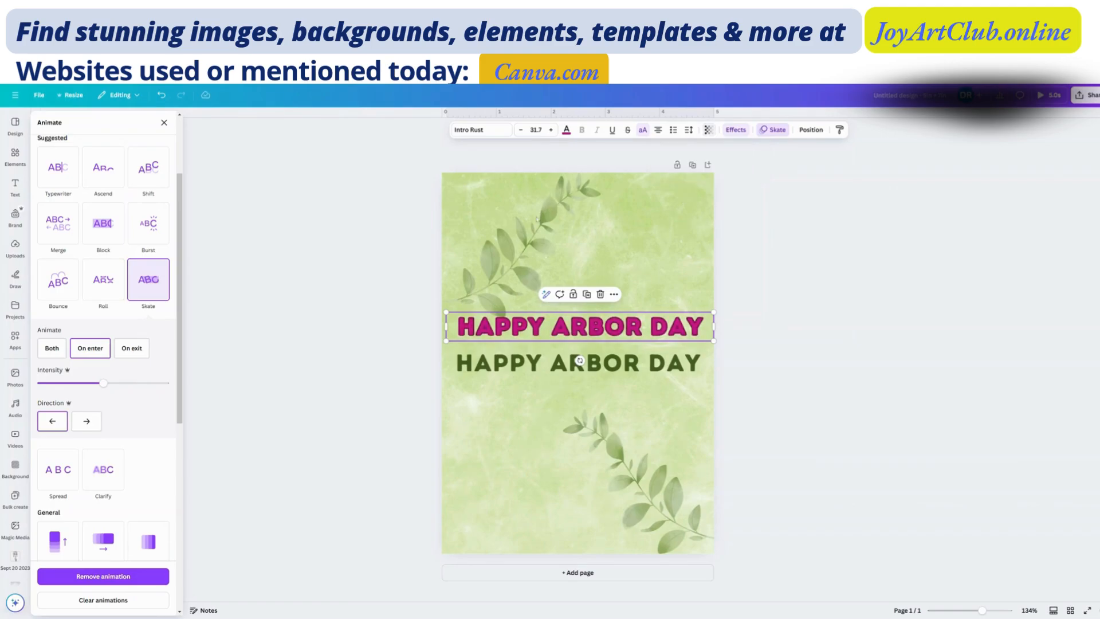
- Nudge the upper leaf branch slightly to the left and set its transparency to 100
click(659, 240)
click(542, 241)
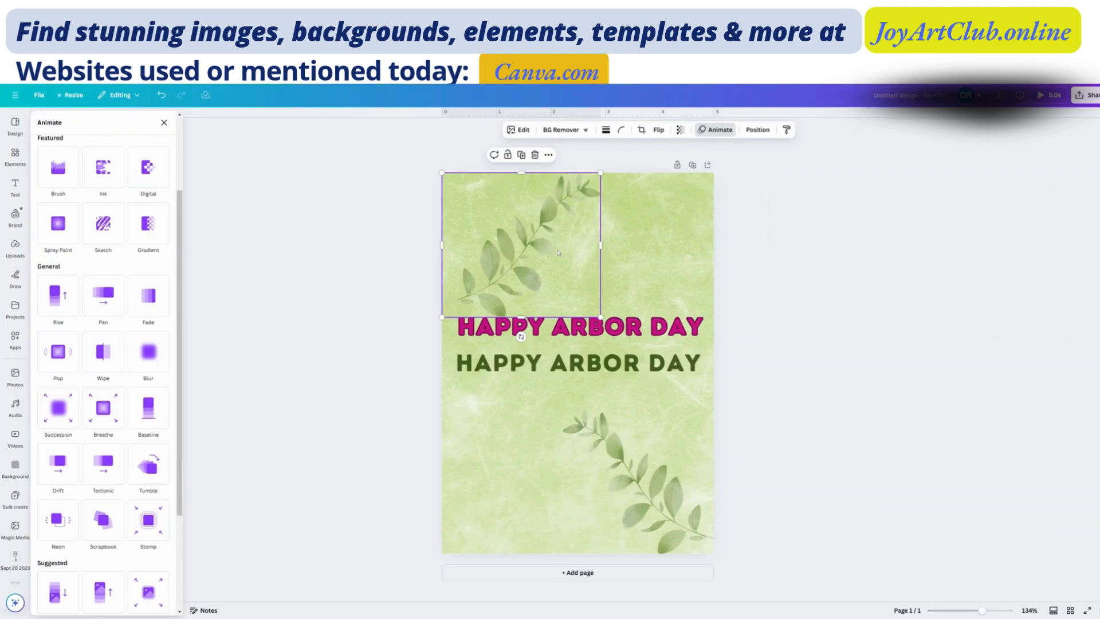
mouse_move(559, 252)
mouse_down()
mouse_move(584, 254)
mouse_move(555, 252)
mouse_up()
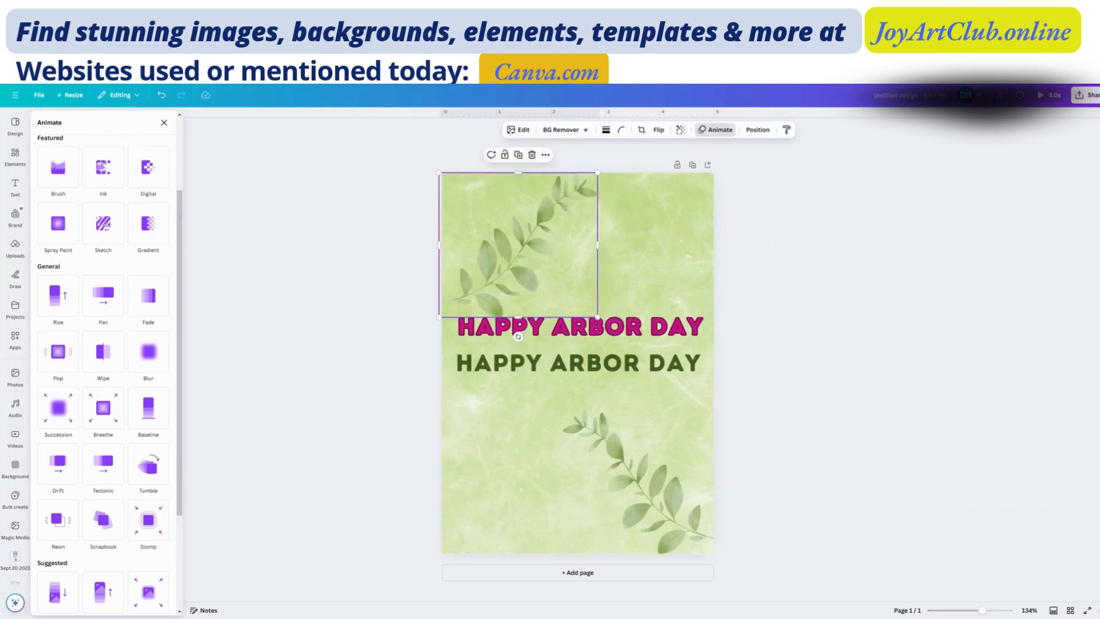
click(680, 130)
drag(679, 165, 706, 172)
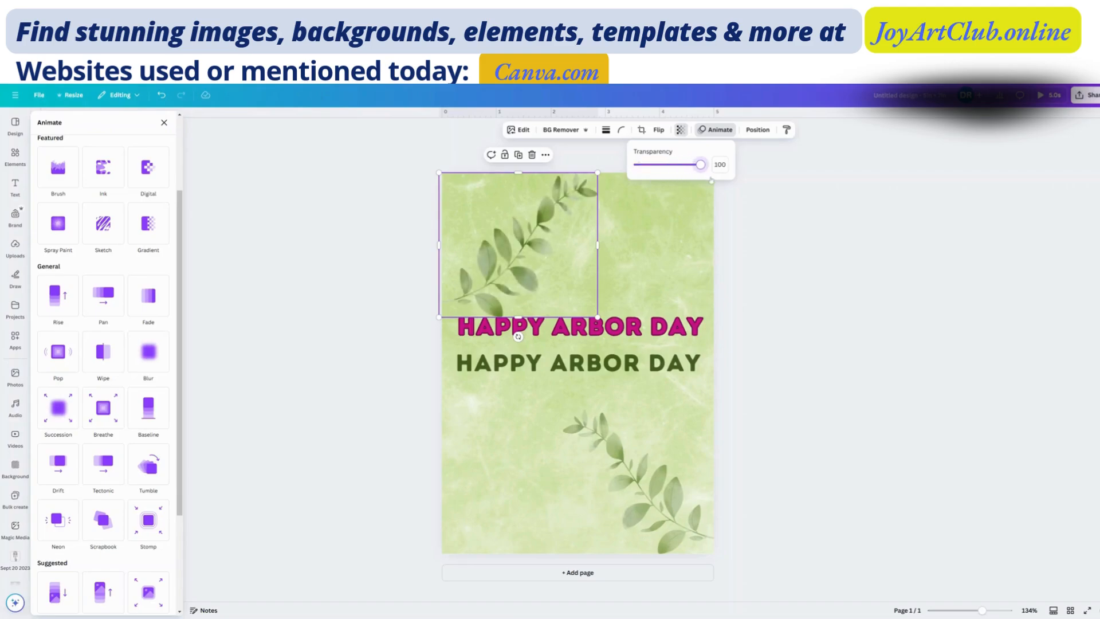
click(676, 242)
click(555, 244)
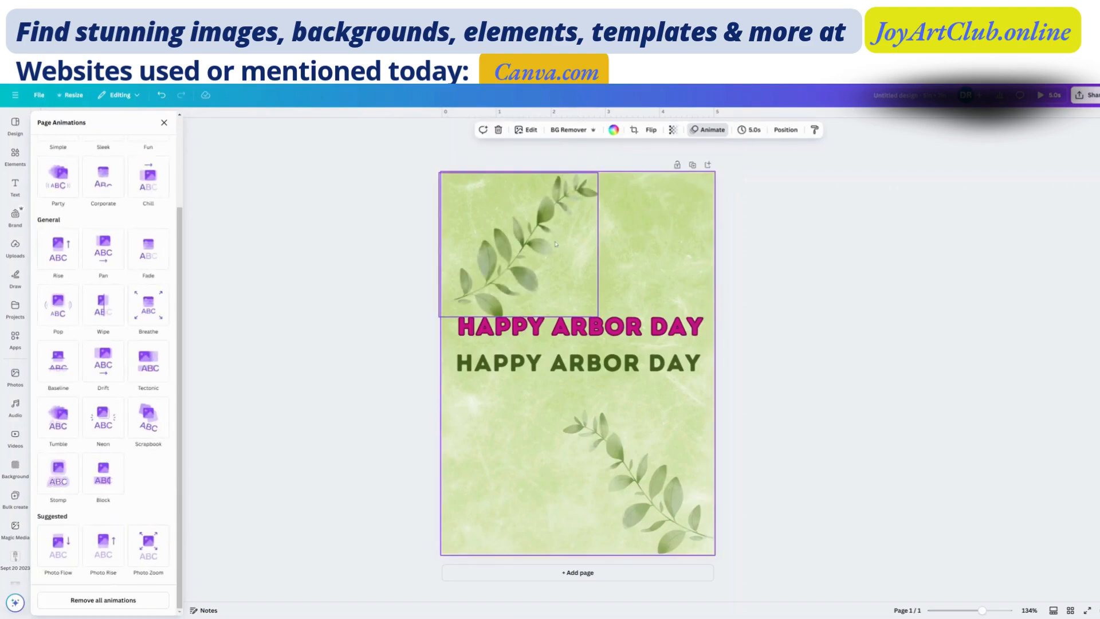
- Nudge the upper leaf branch slightly back to the right, into line with the page's left edge
click(641, 487)
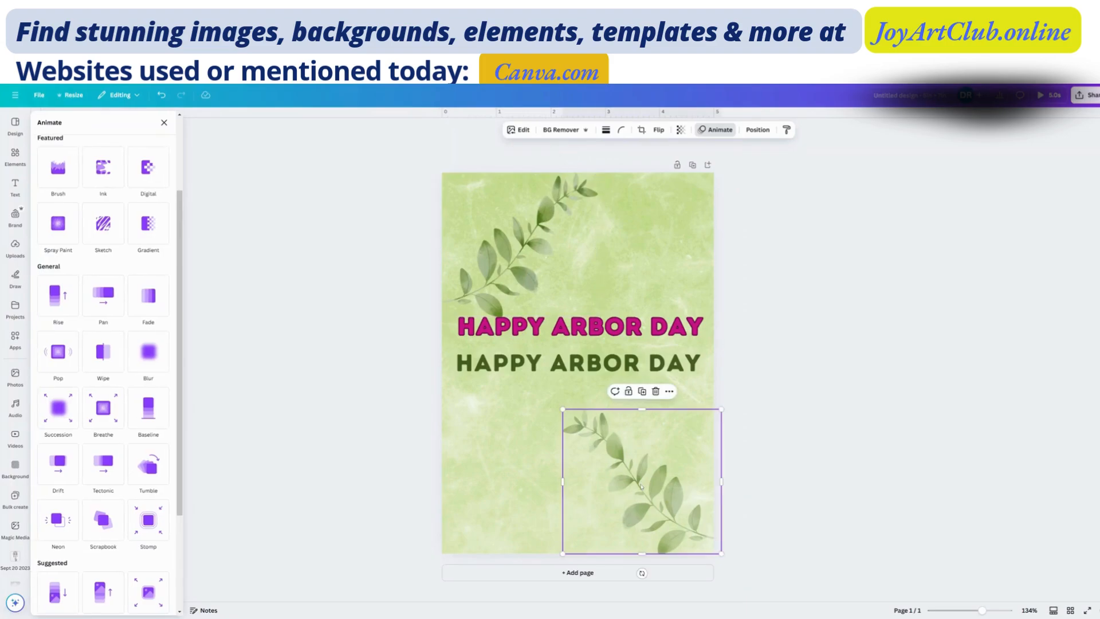
click(540, 244)
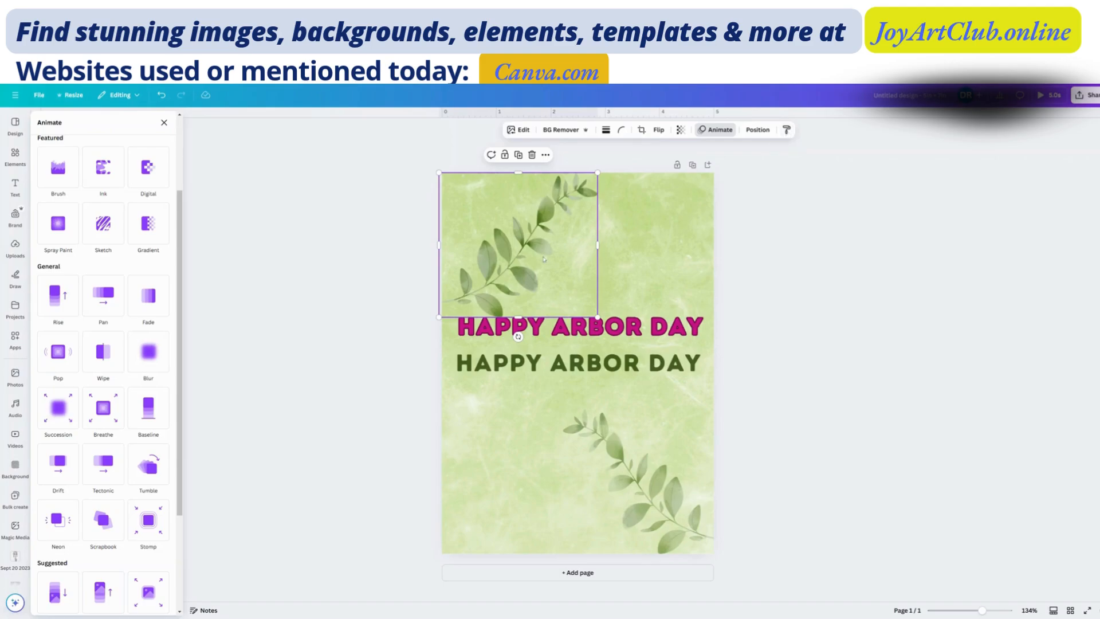
drag(544, 259, 546, 256)
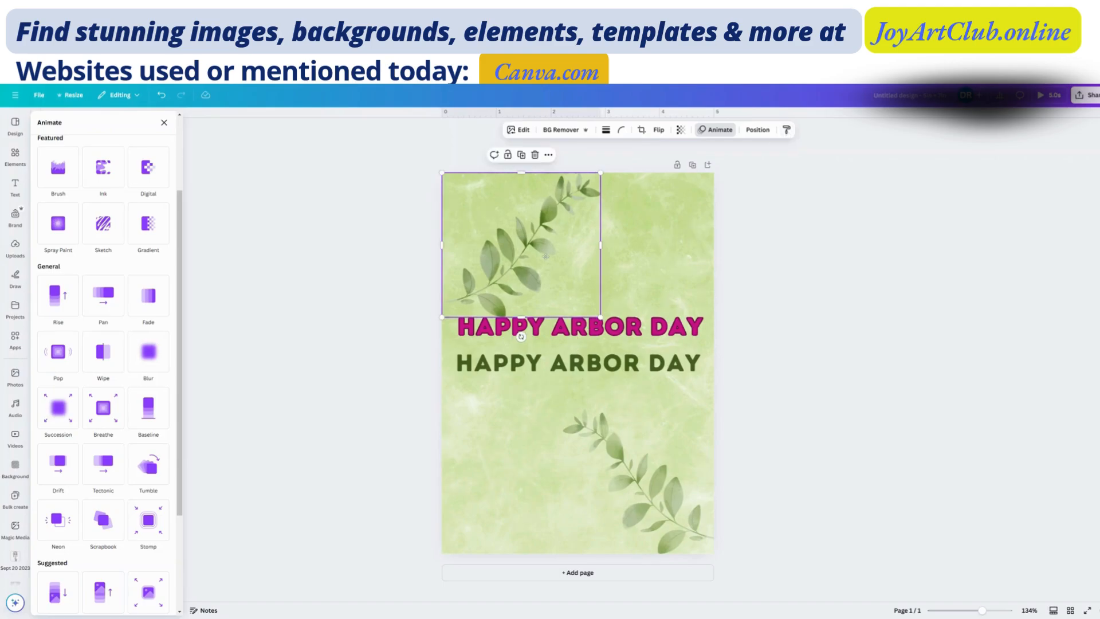
- Try to copy the upper leaf branch's style onto the lower leaf branch and check the lower branch's transparency
click(787, 130)
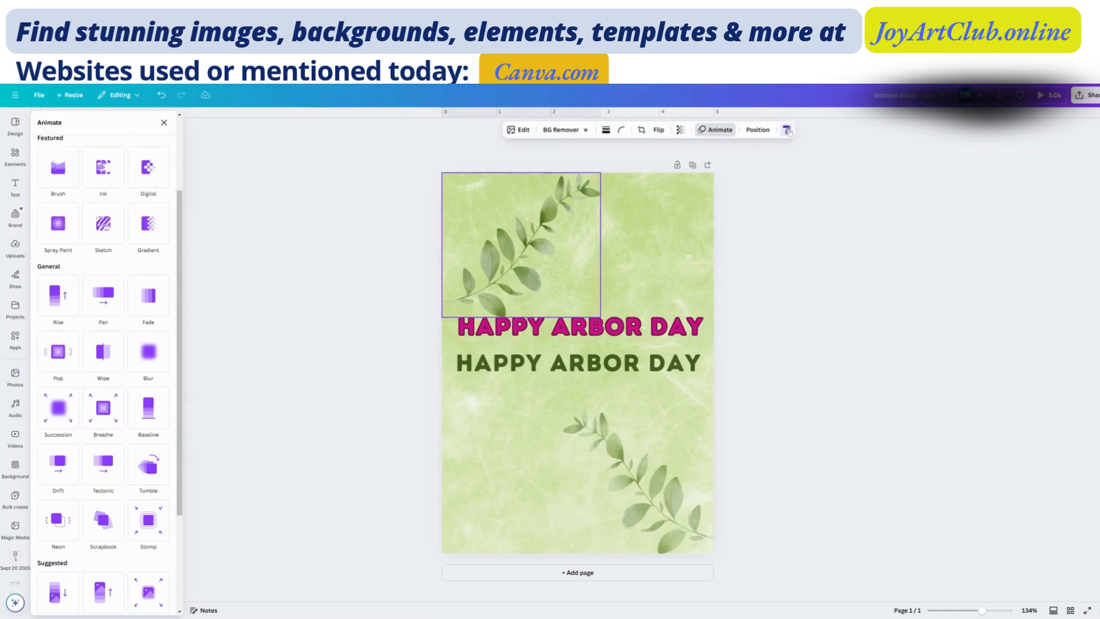
click(622, 453)
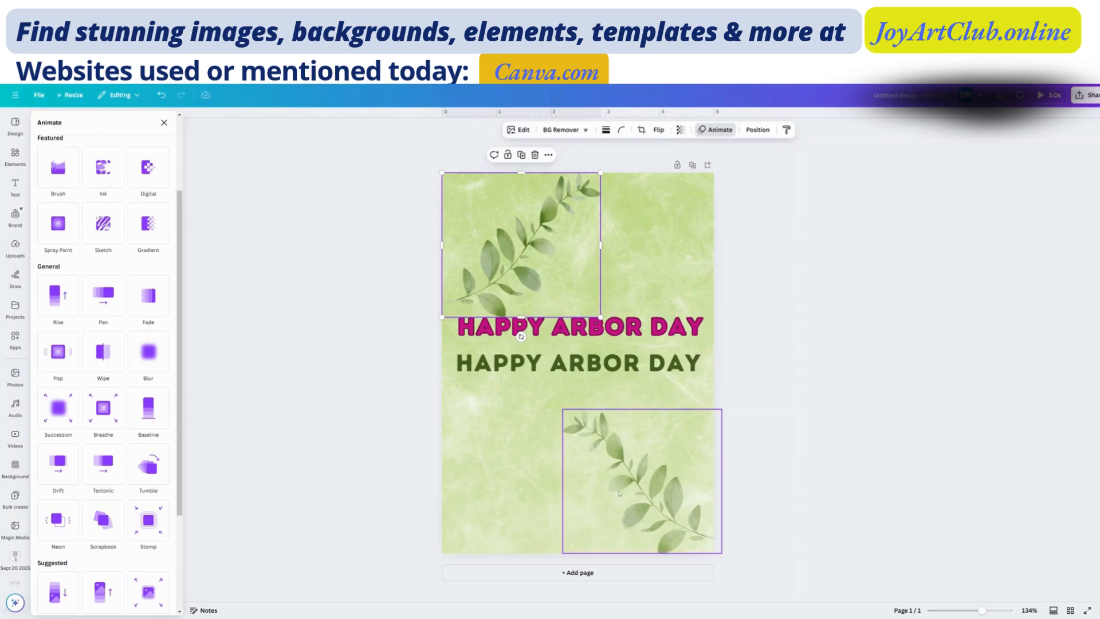
click(681, 130)
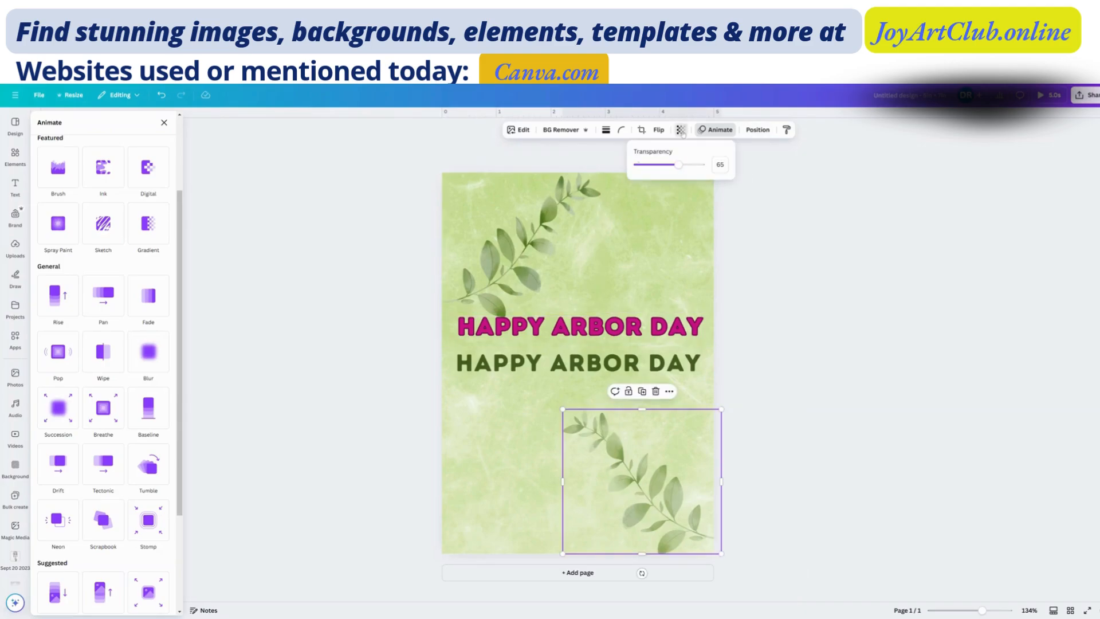
- Check the upper leaf branch's transparency, and try again to copy its style onto the lower branch
click(543, 236)
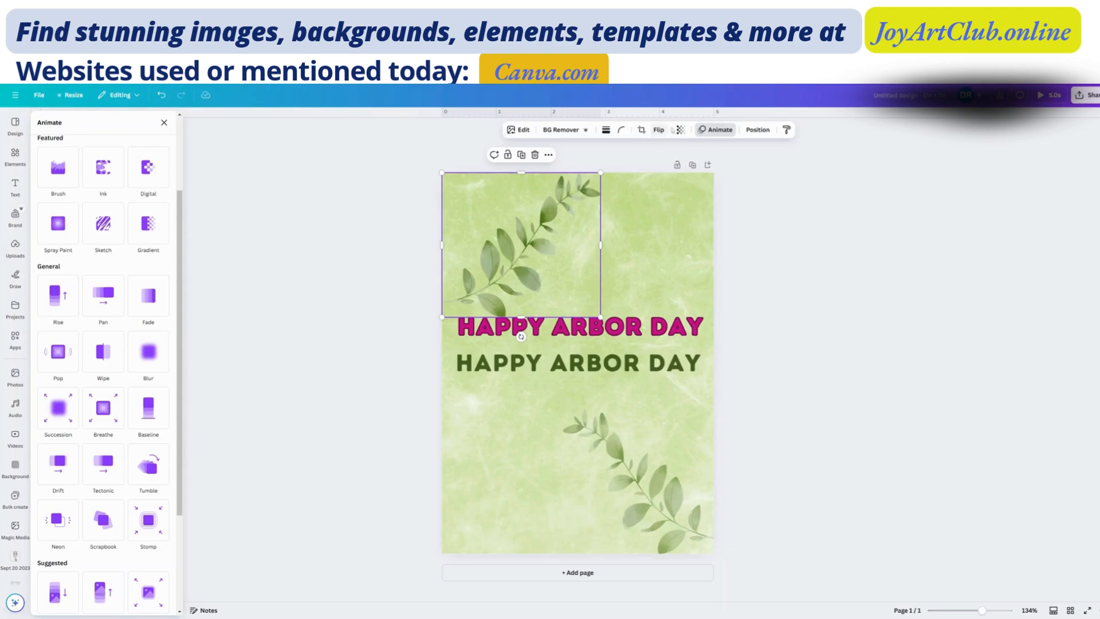
click(680, 130)
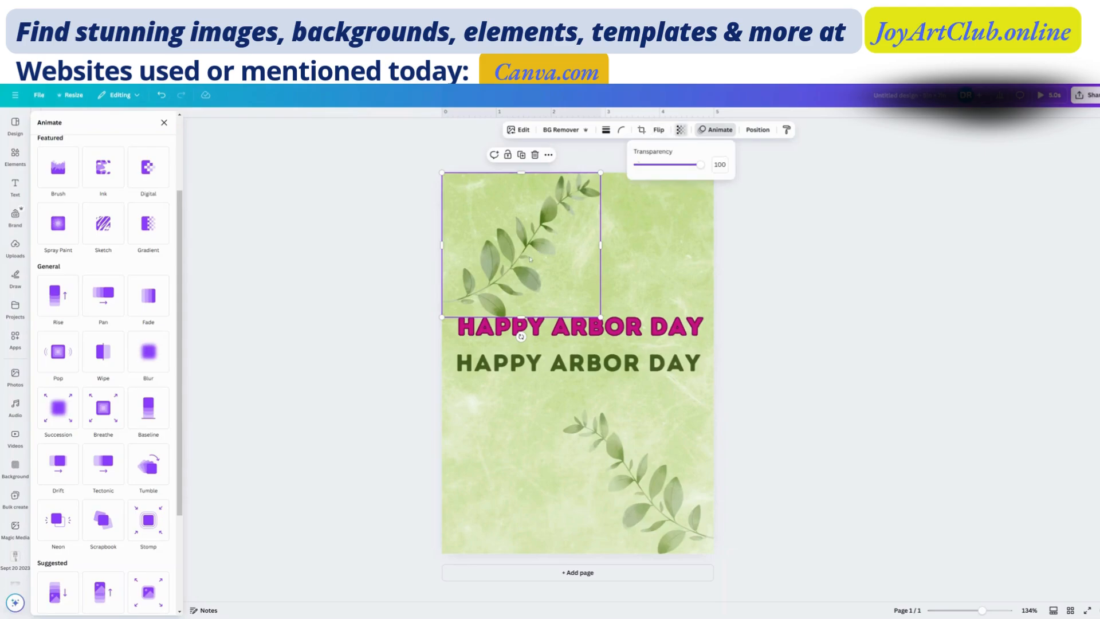
click(787, 129)
click(644, 499)
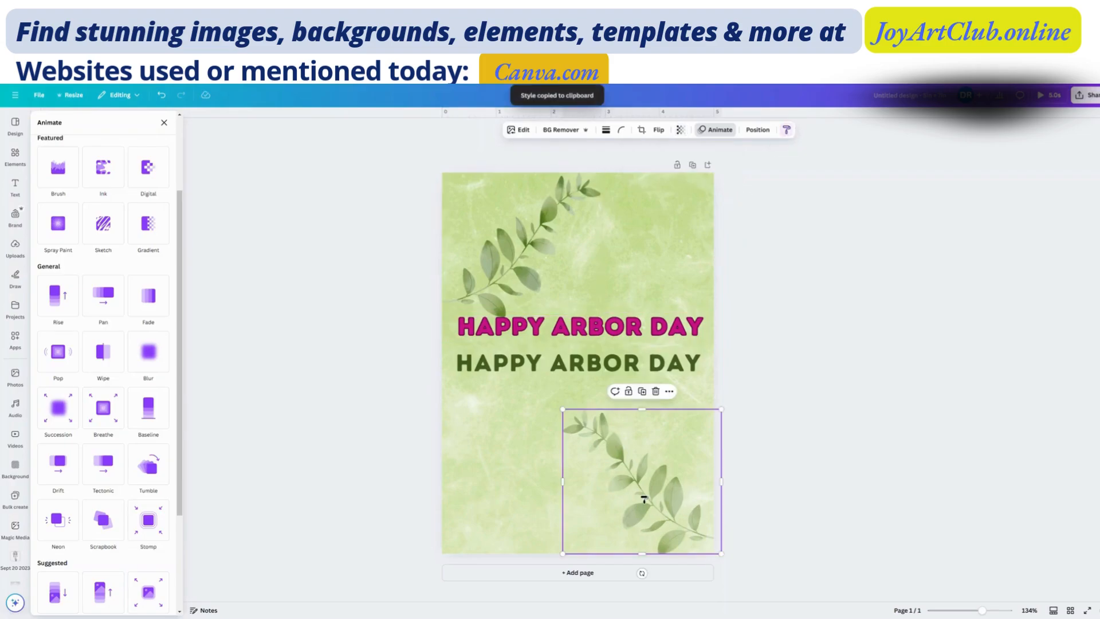
click(680, 130)
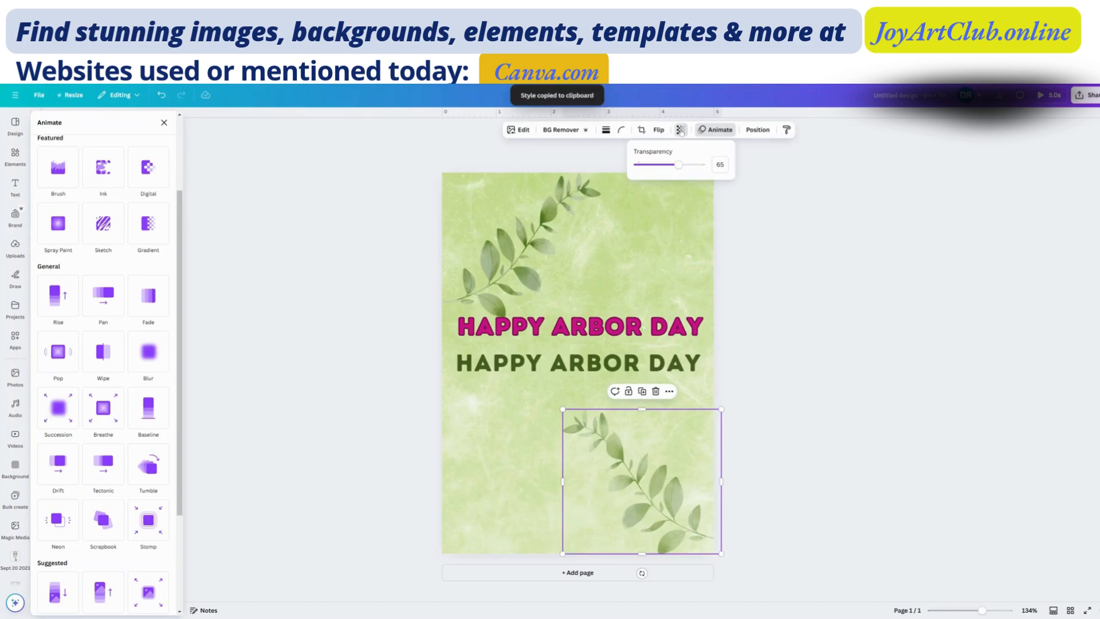
- Set the lower leaf branch's transparency to 100
click(522, 246)
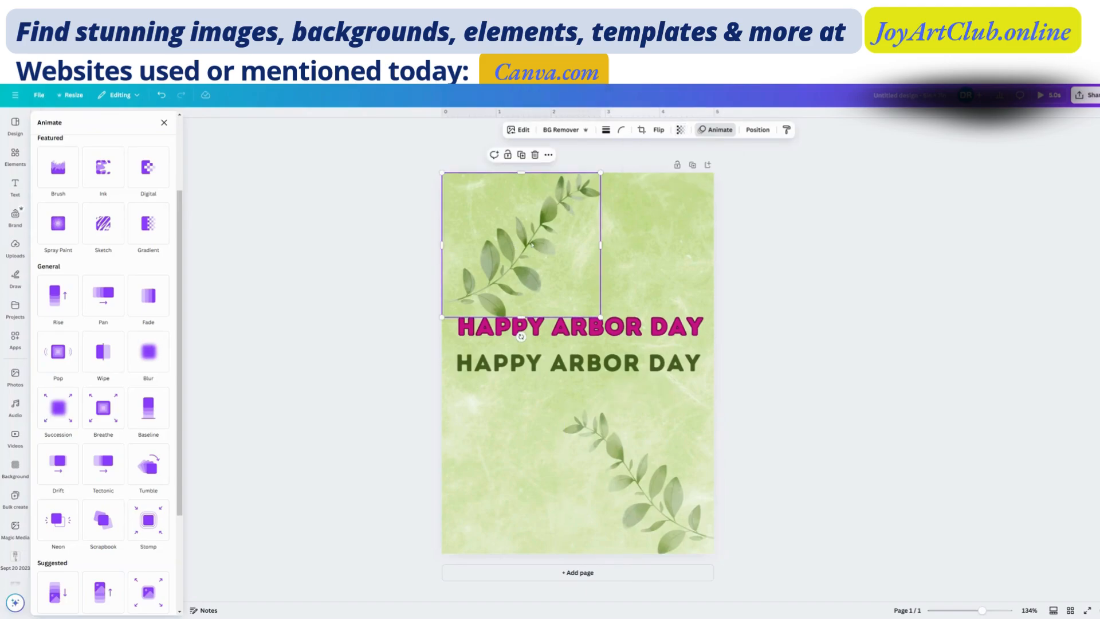
click(659, 268)
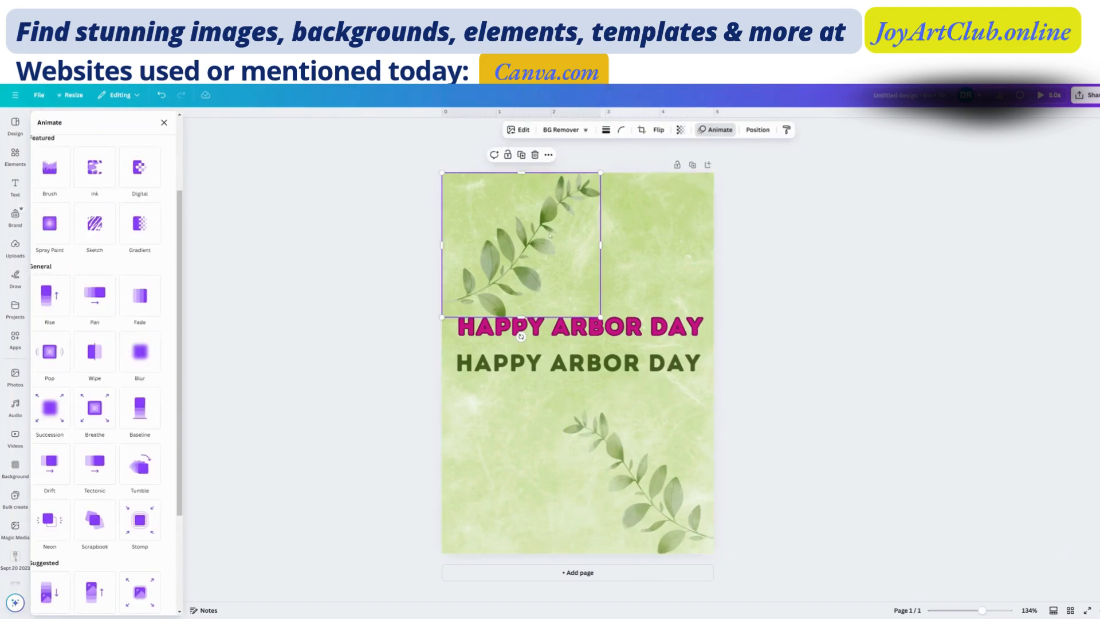
click(653, 491)
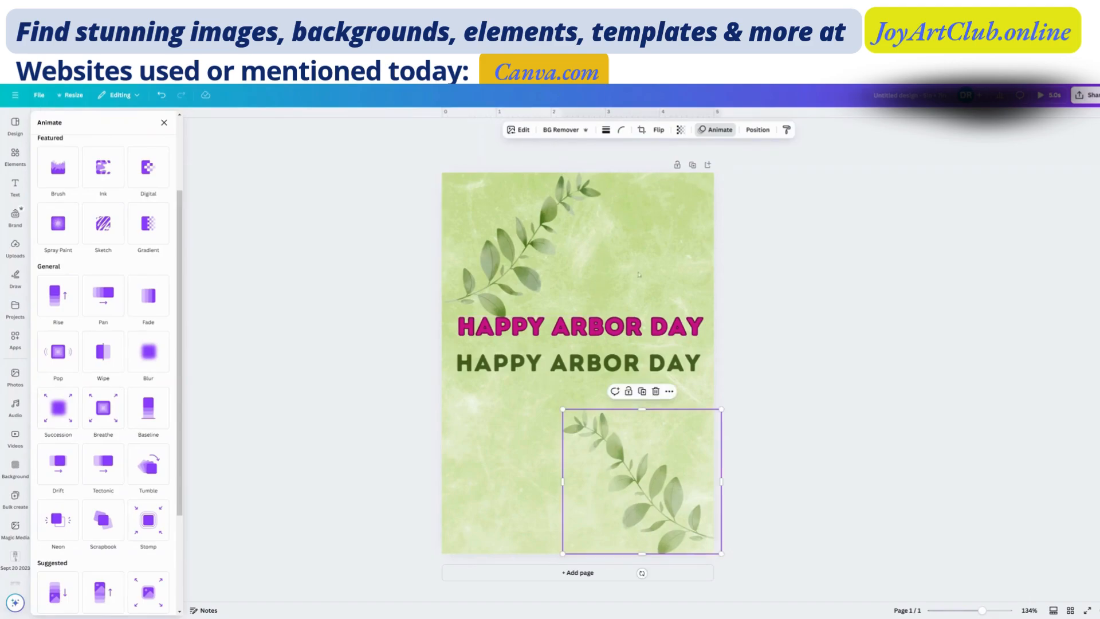
click(680, 130)
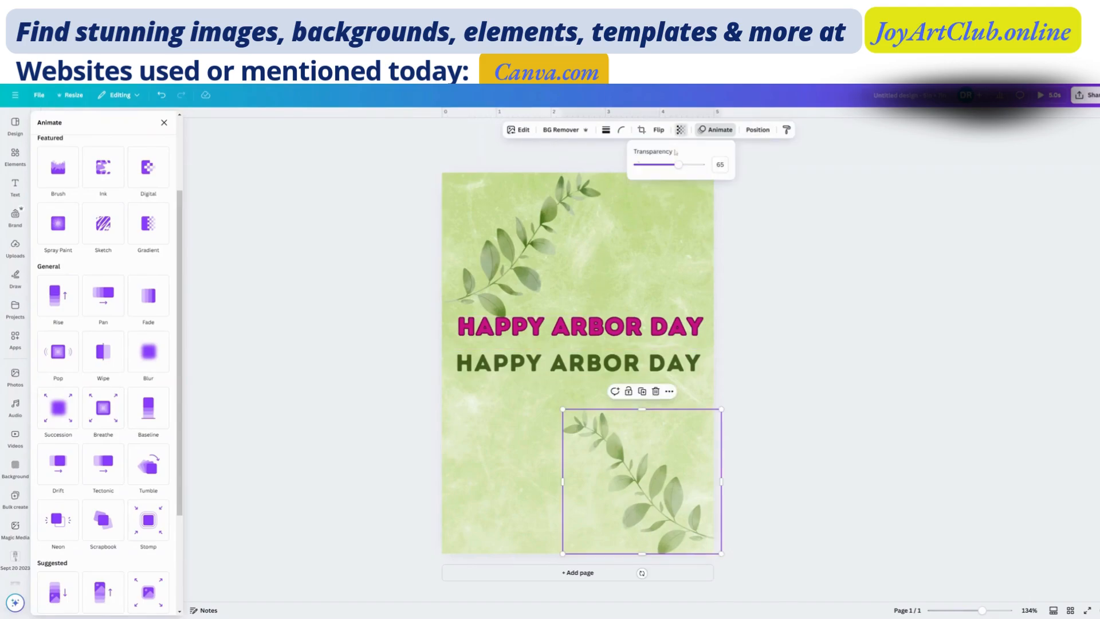
drag(683, 165, 717, 172)
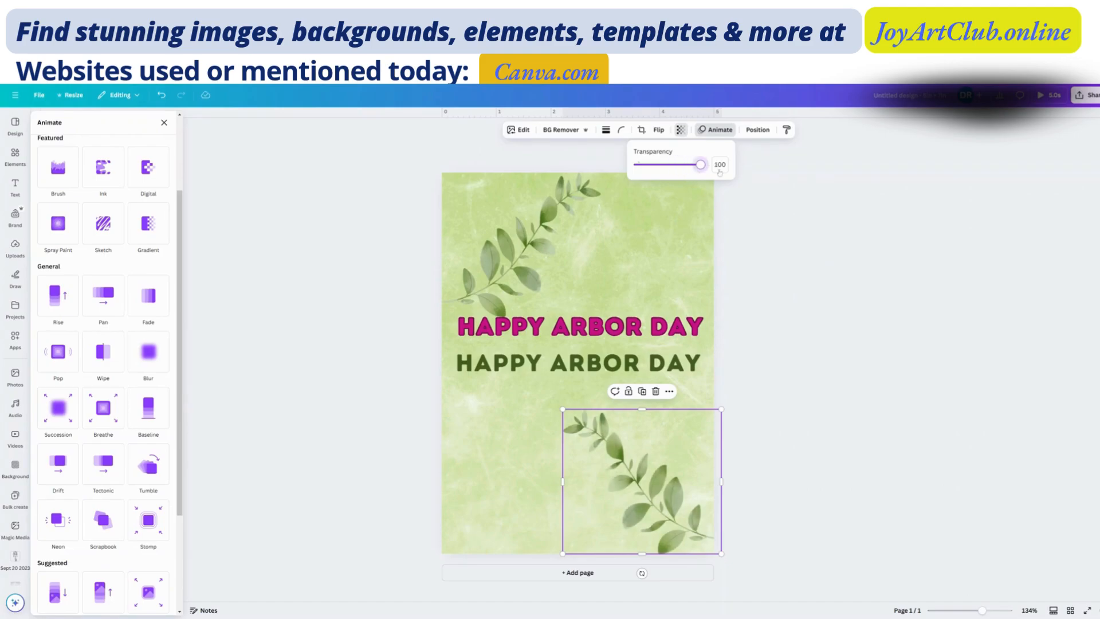
- Move both Happy Arbor Day headings slightly down the page, keeping the green one below the magenta one
click(638, 272)
click(626, 365)
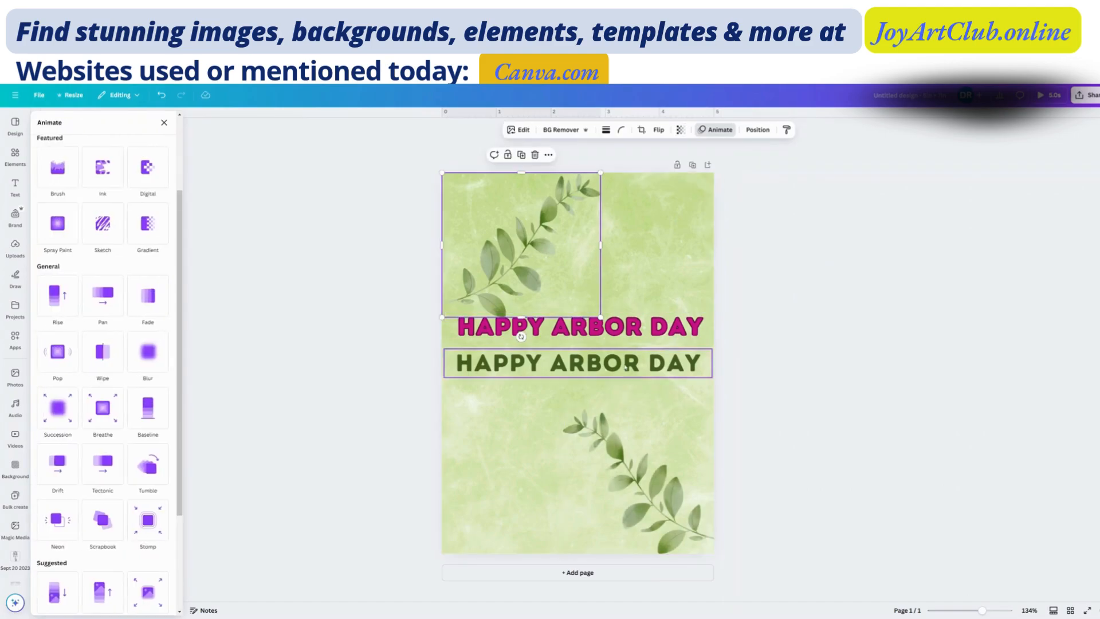
drag(626, 366, 625, 389)
drag(639, 337, 637, 342)
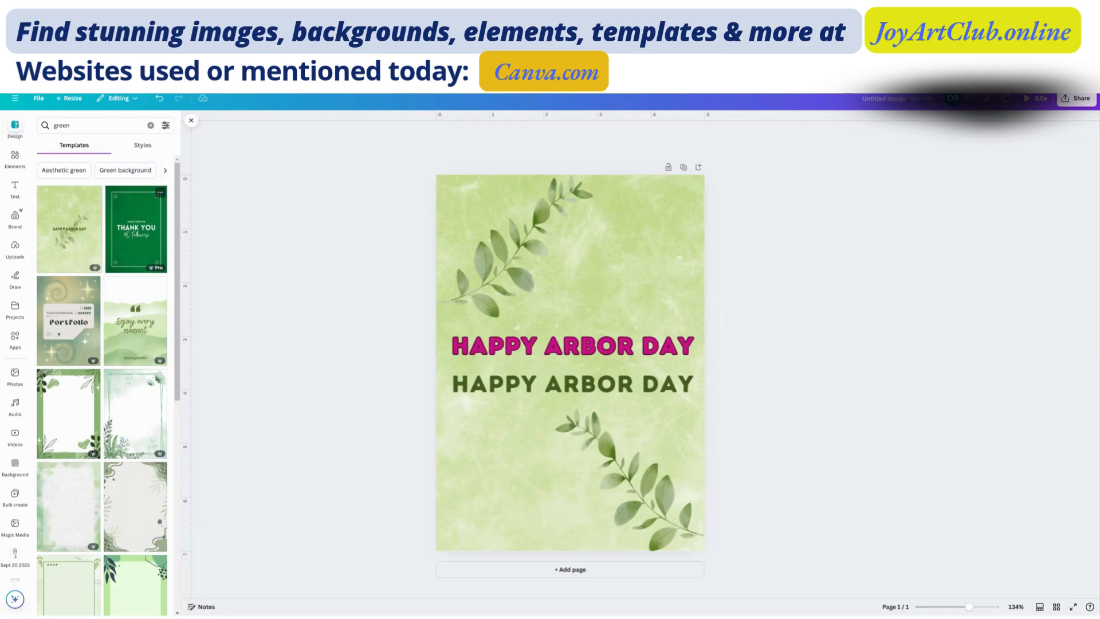
- Try replacing the current page with the Green Modern Thank You template, undo it and return to the green template results
click(140, 245)
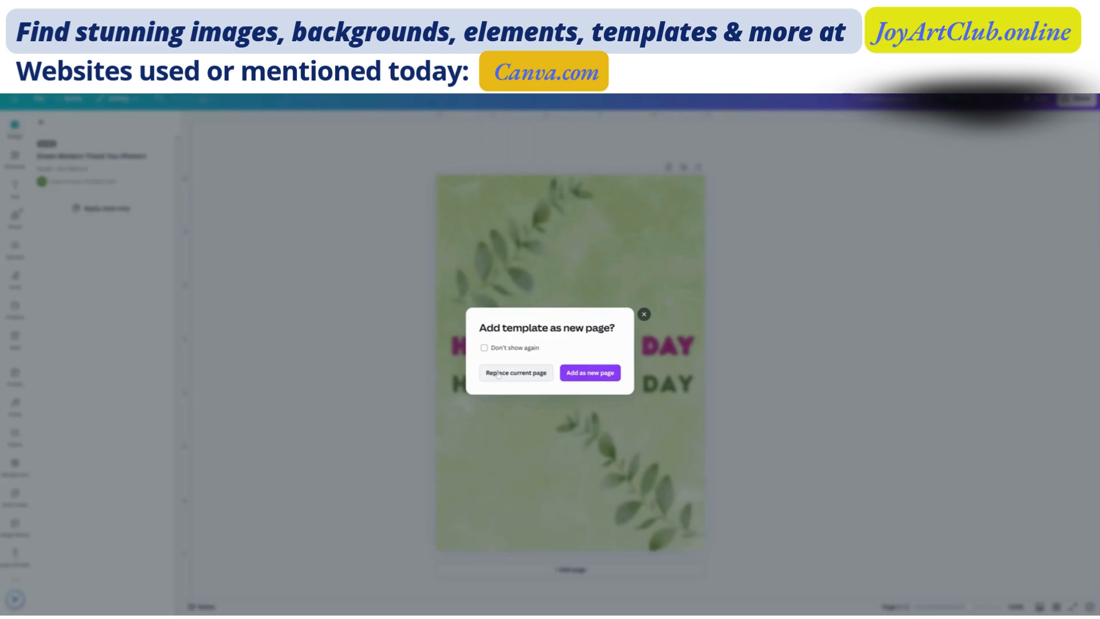
click(517, 374)
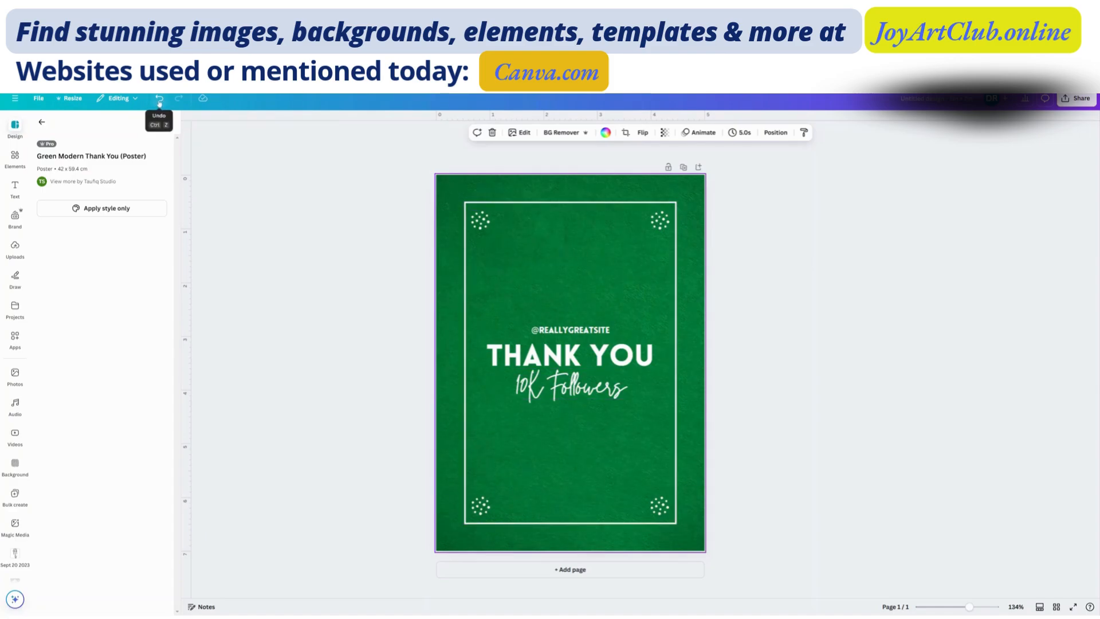
click(160, 99)
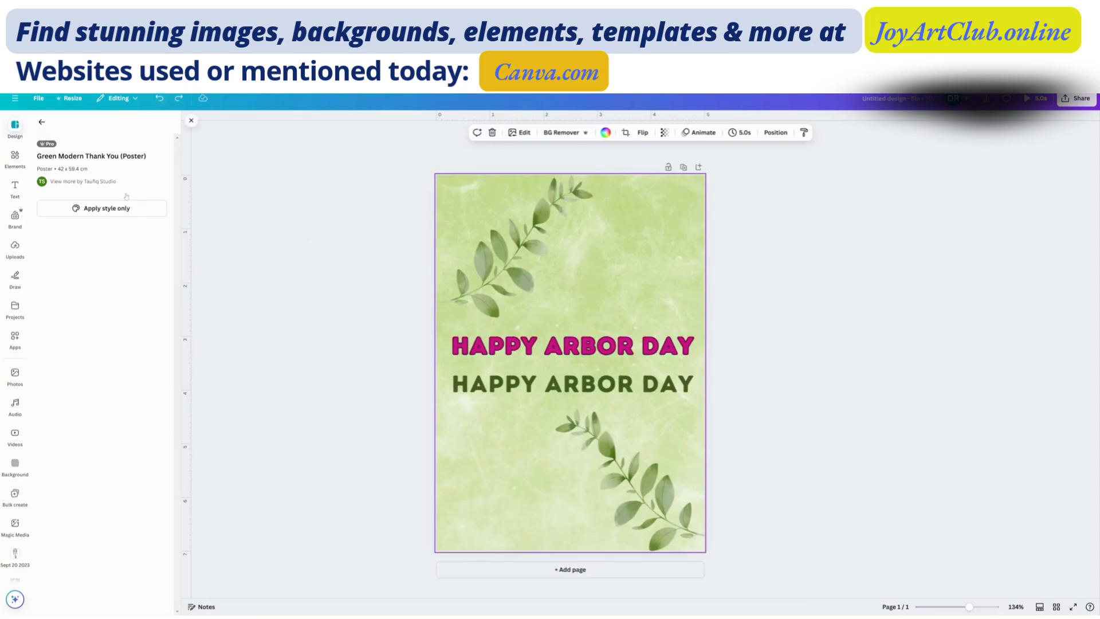
click(41, 124)
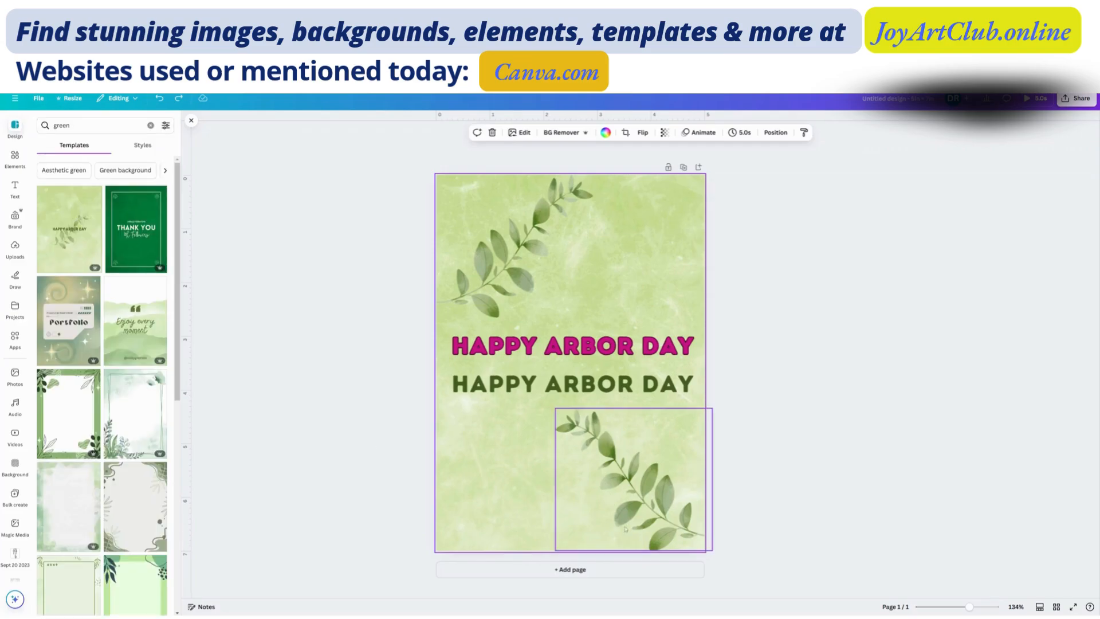
- Add a second page to the design and go back up to the Arbor Day page
click(577, 573)
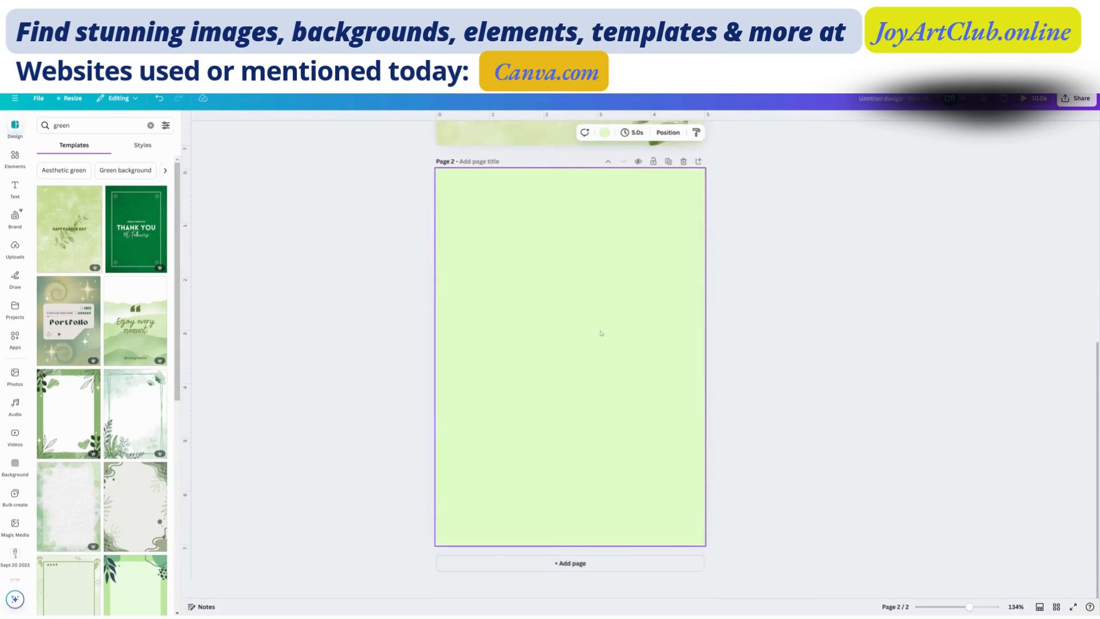
scroll(601, 334, up, 2)
scroll(601, 334, up, 2)
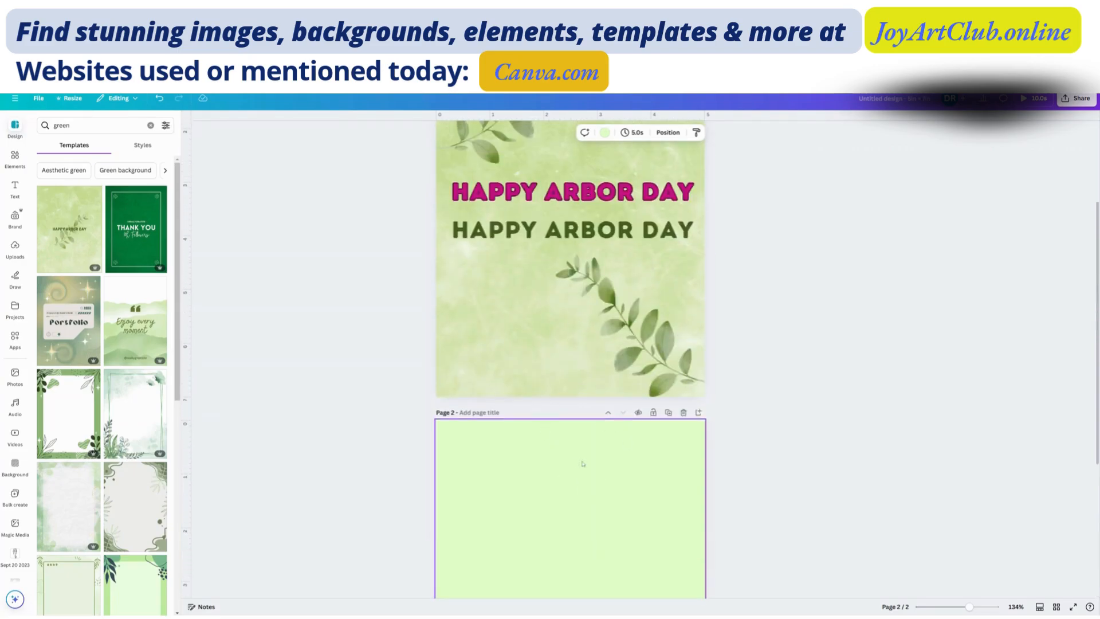
scroll(509, 369, up, 2)
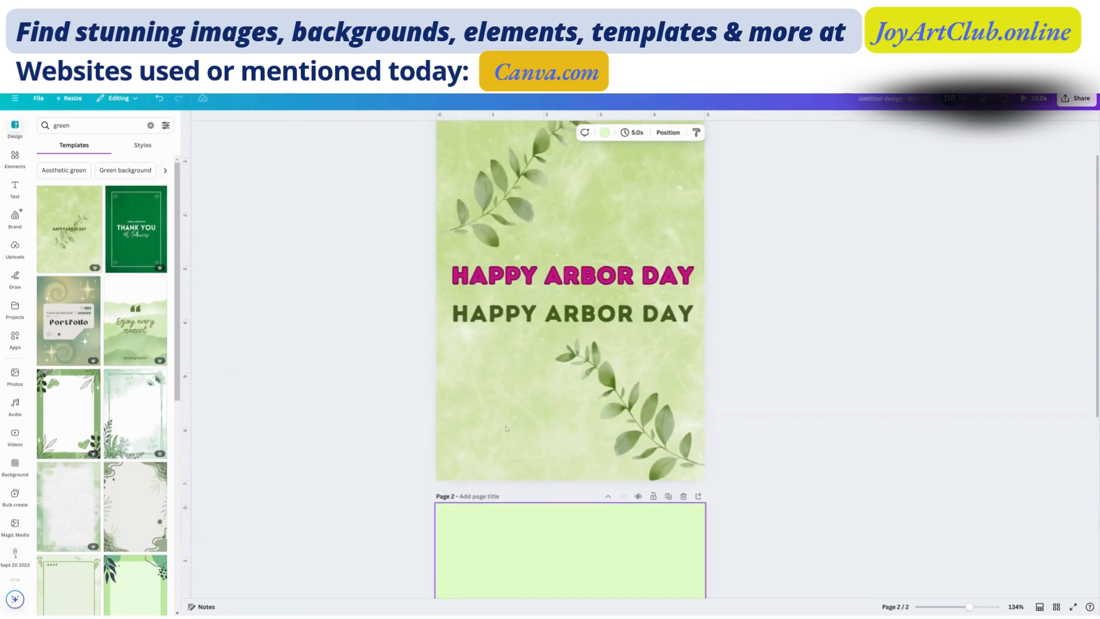
- Remove the light green background from page 2 so the page is blank white
scroll(562, 516, down, 3)
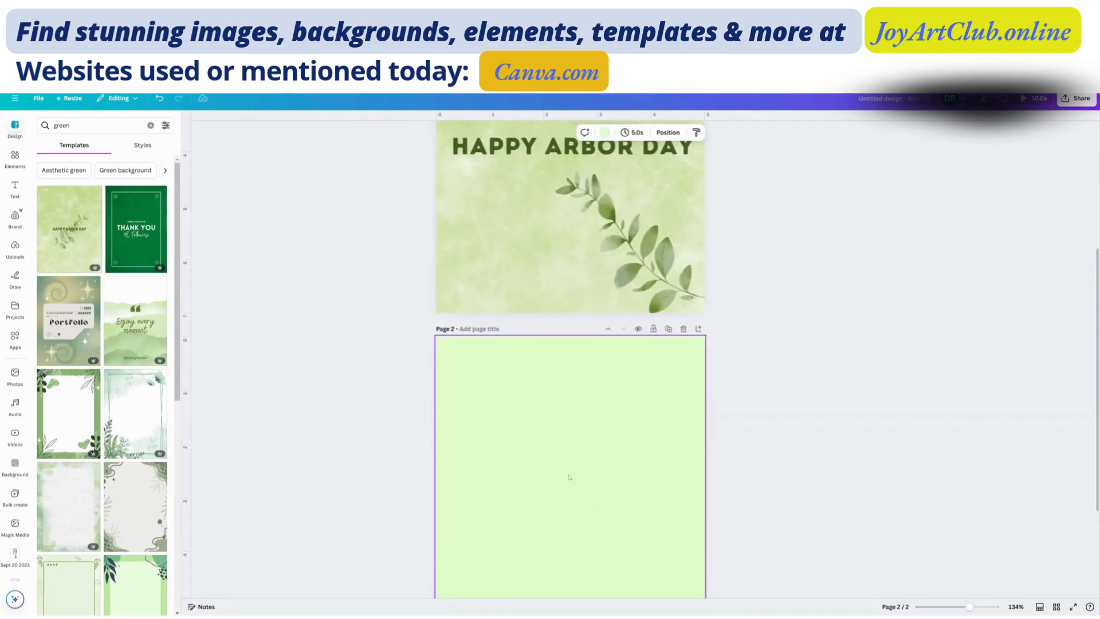
scroll(485, 454, down, 1)
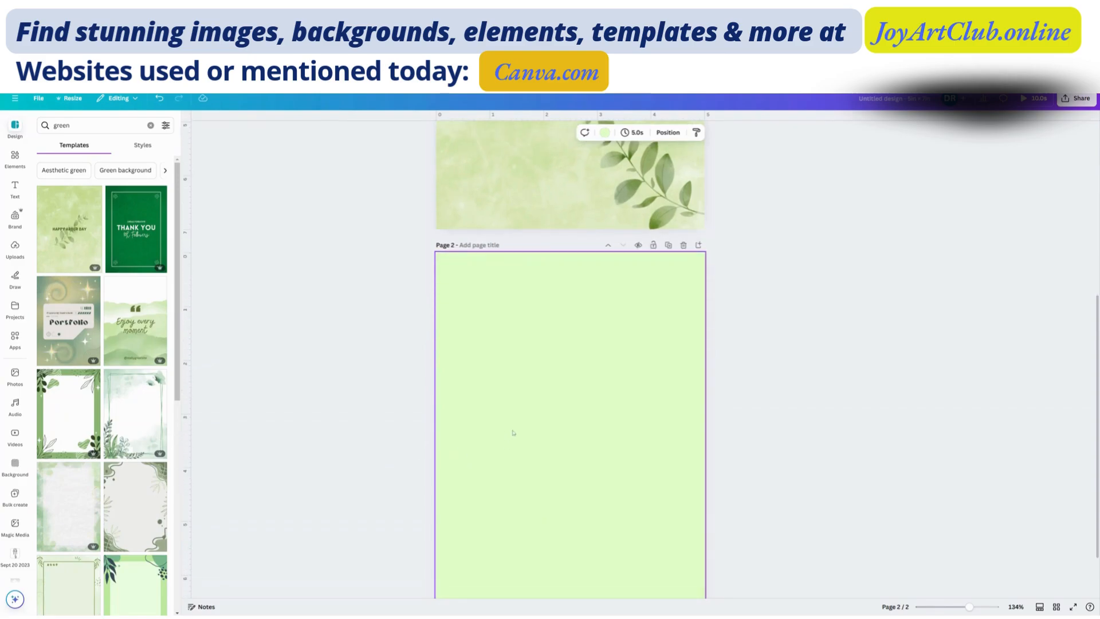
scroll(583, 365, up, 3)
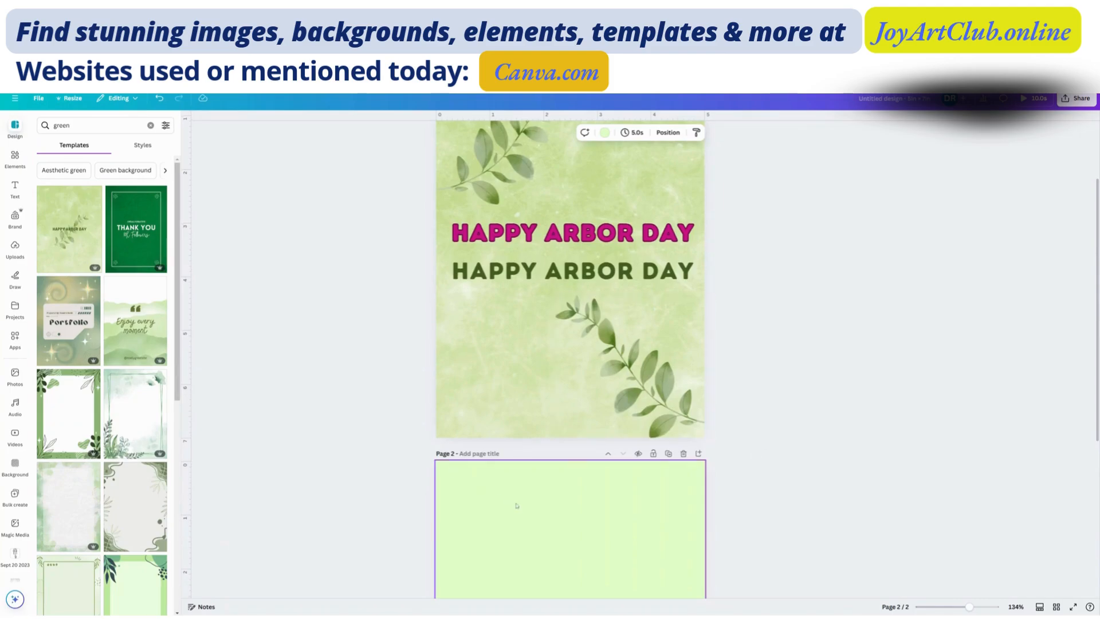
scroll(516, 499, down, 4)
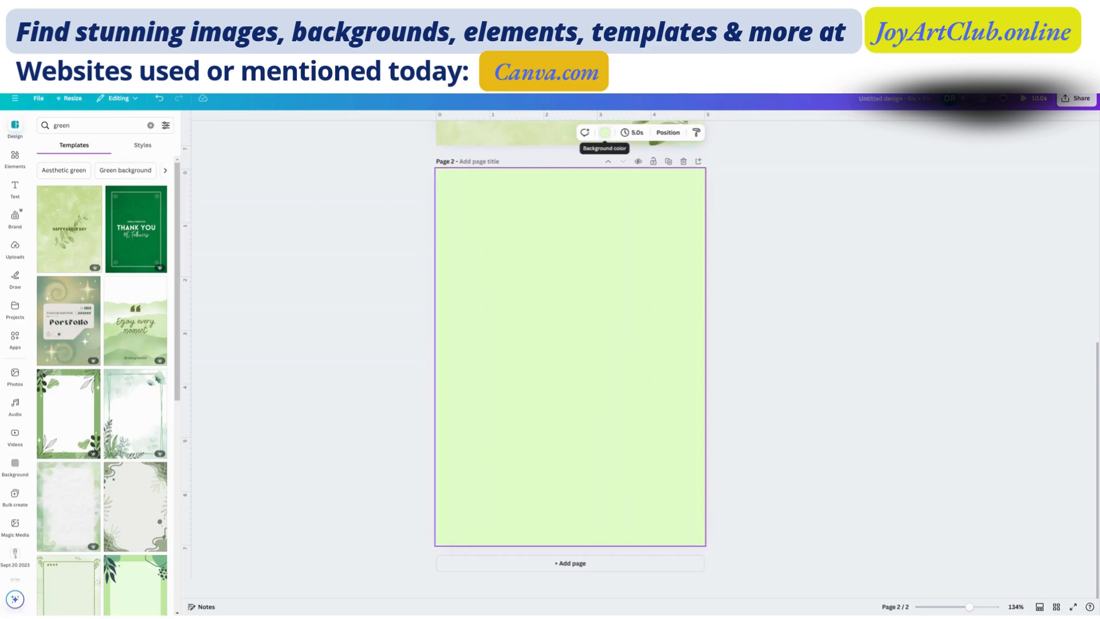
click(605, 132)
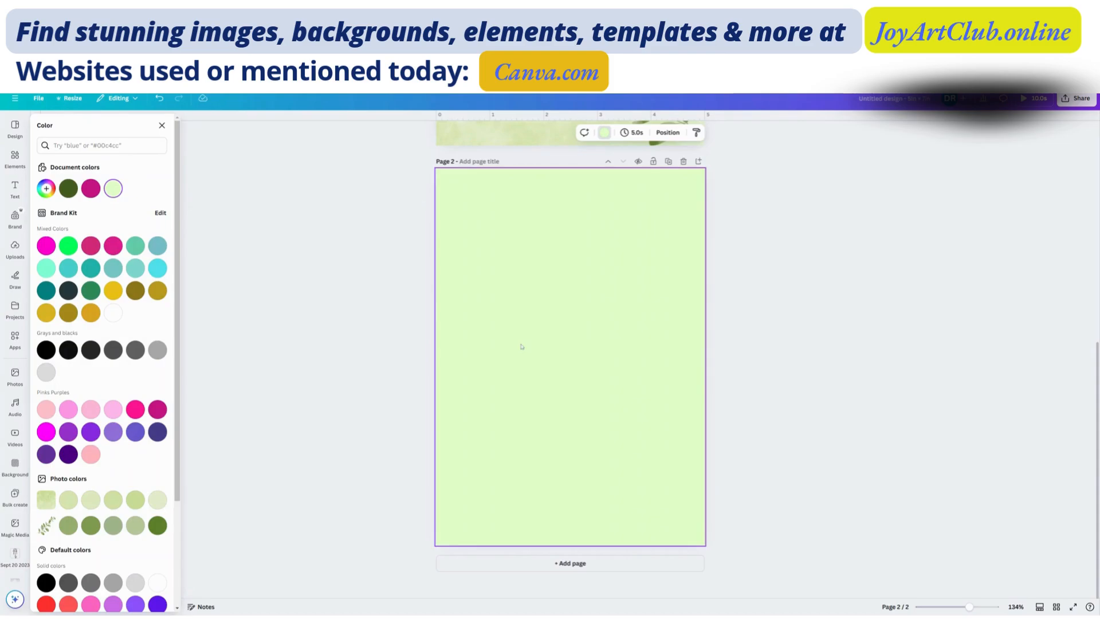
key(Delete)
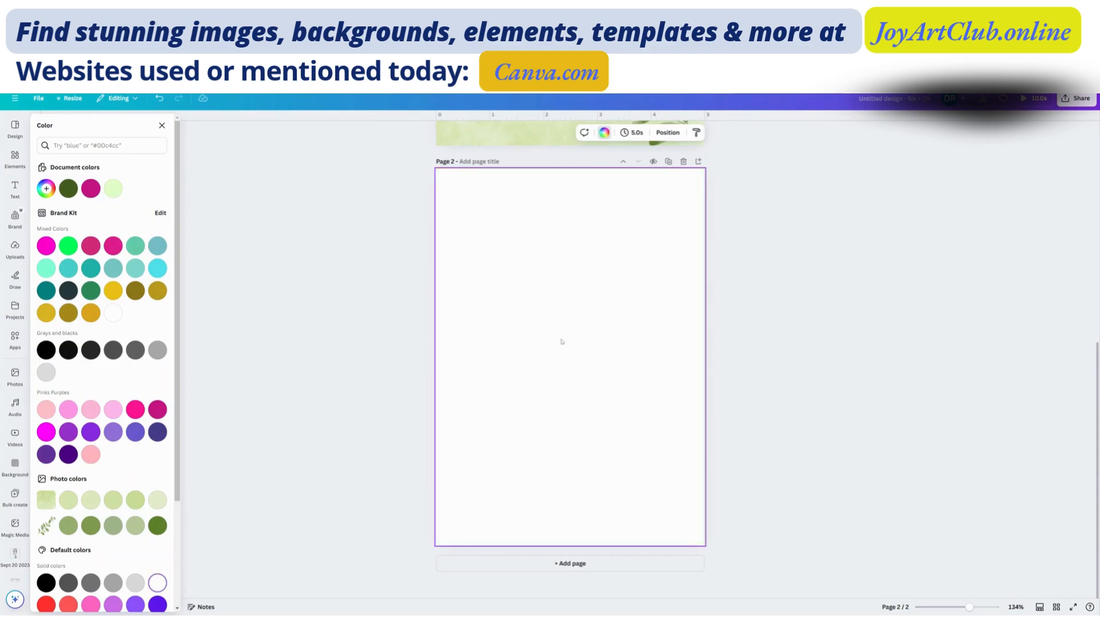
click(161, 126)
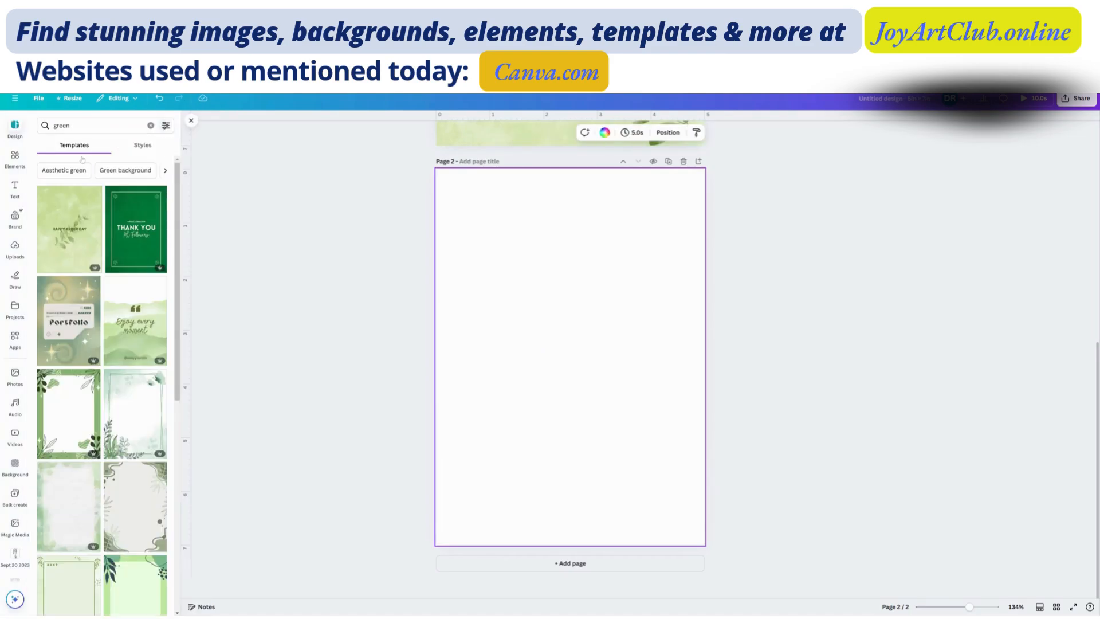
- Search the elements for "afro block lady" and browse all the matching graphics
click(15, 157)
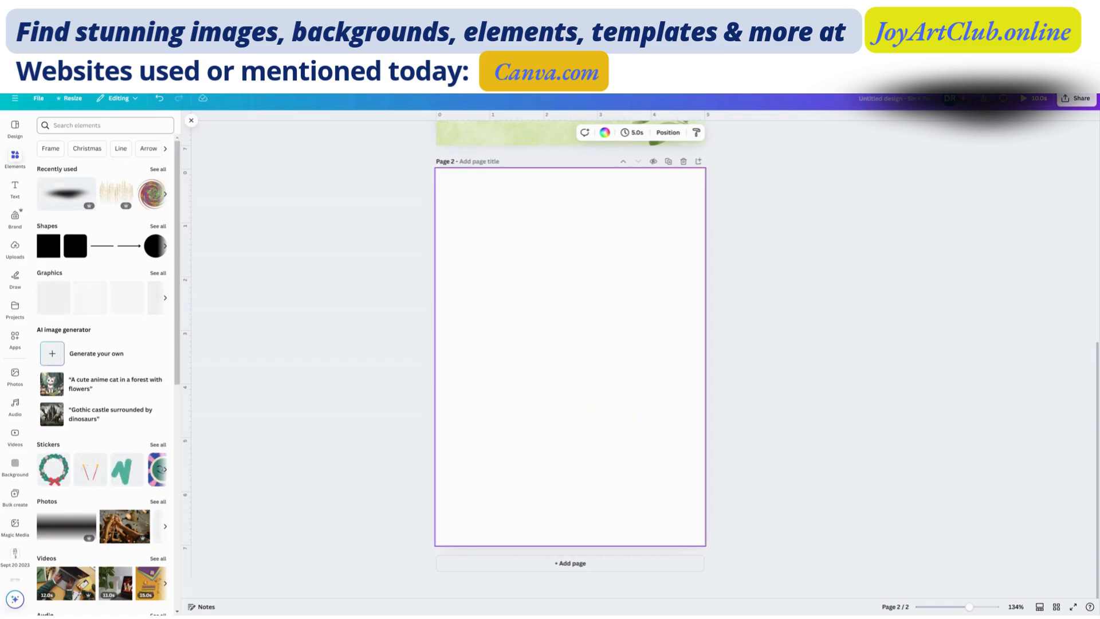
click(105, 125)
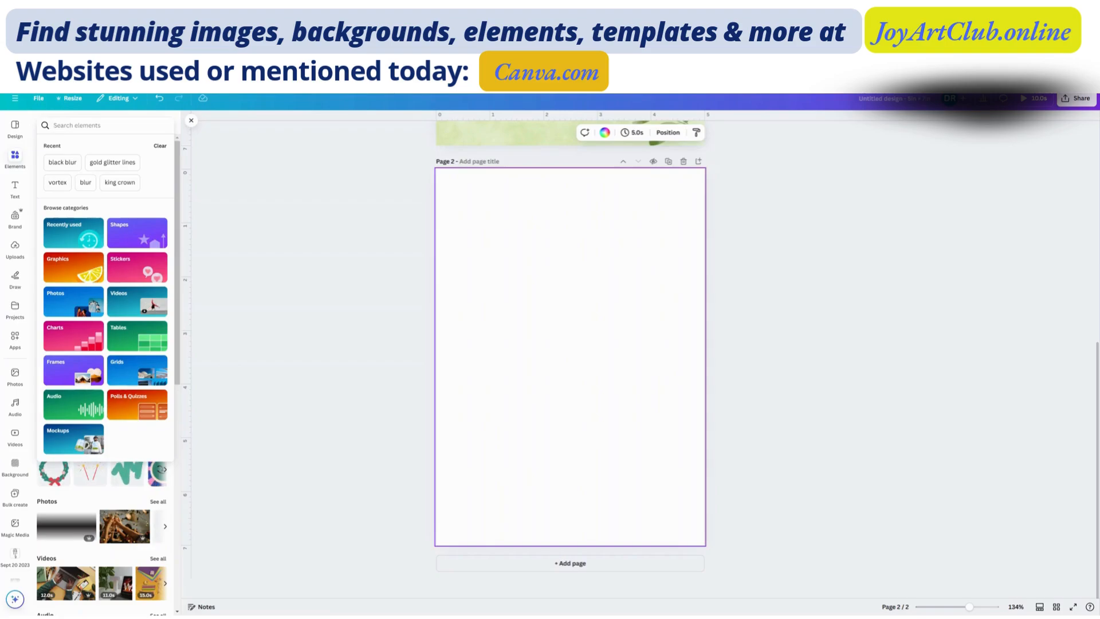
text(afro)
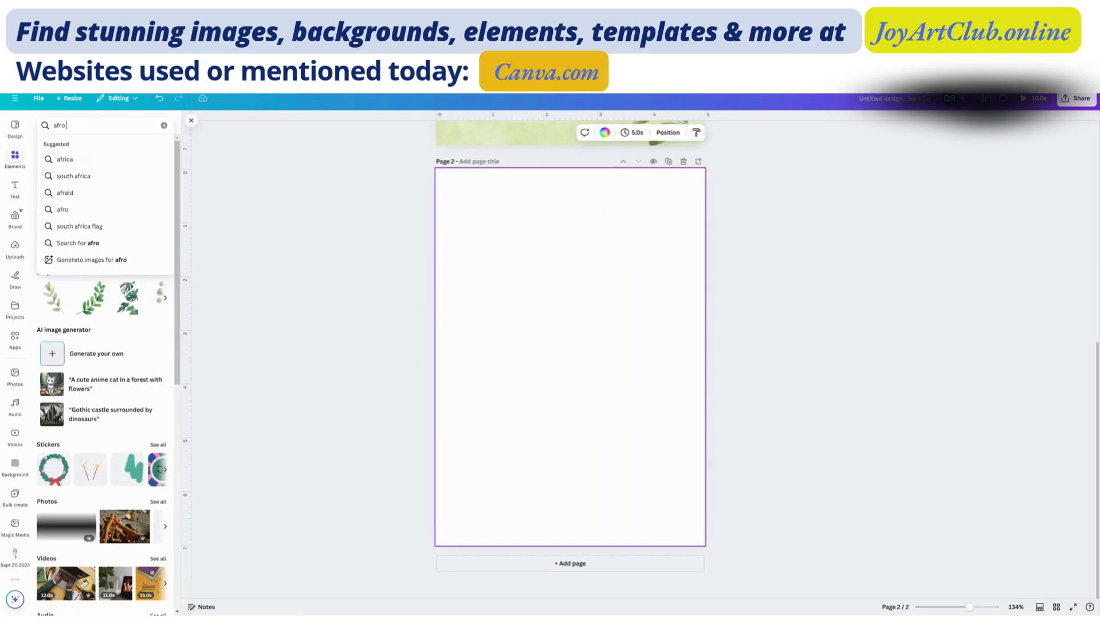
text( block lady)
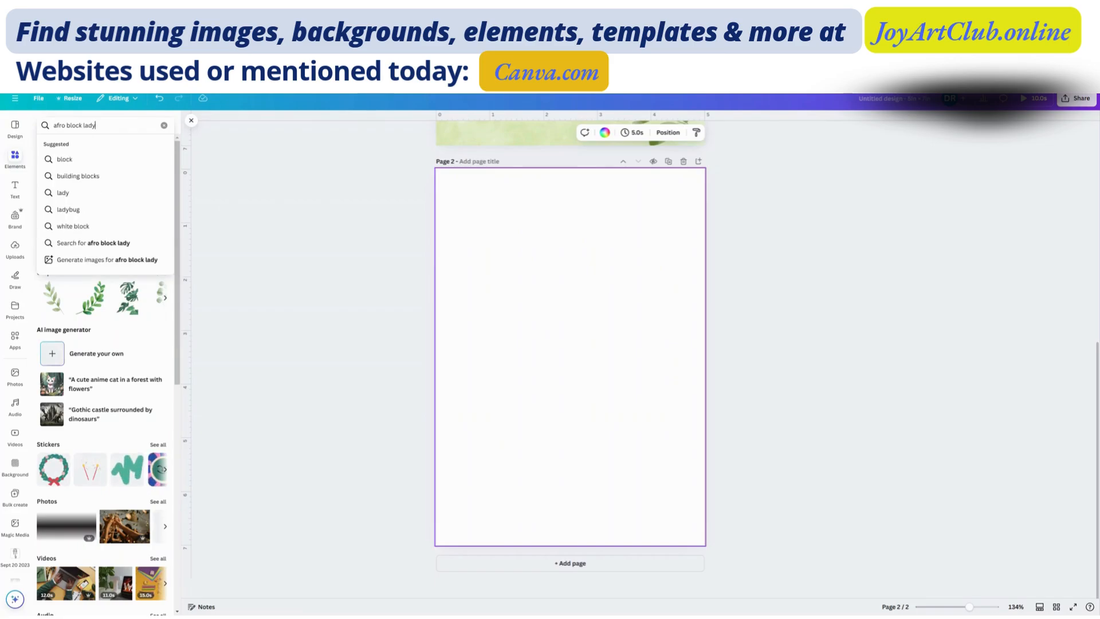
key(Return)
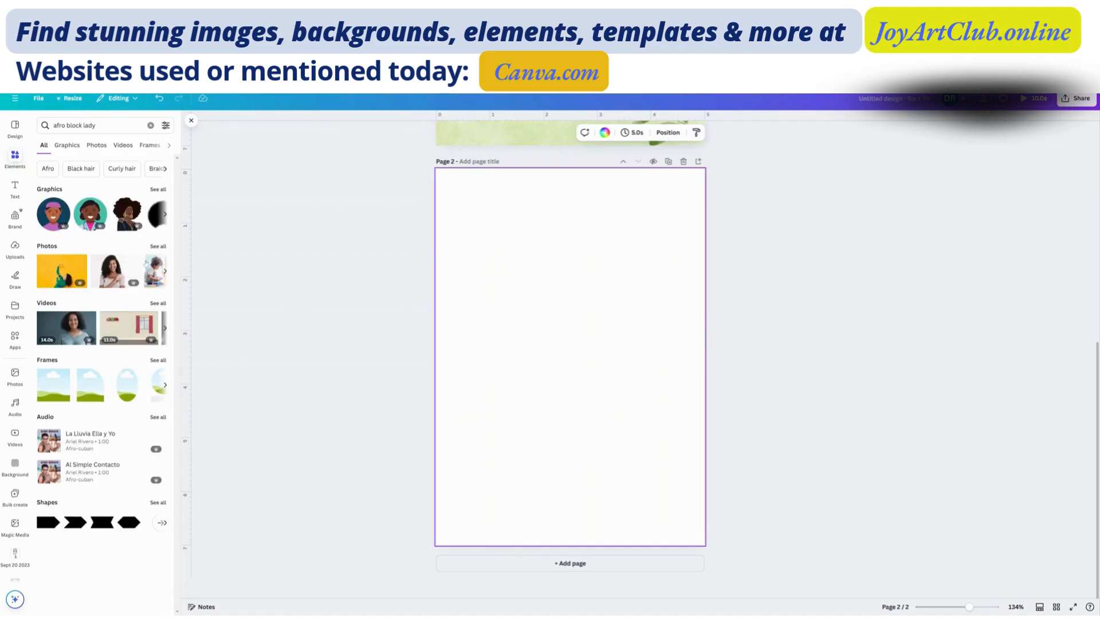
click(158, 189)
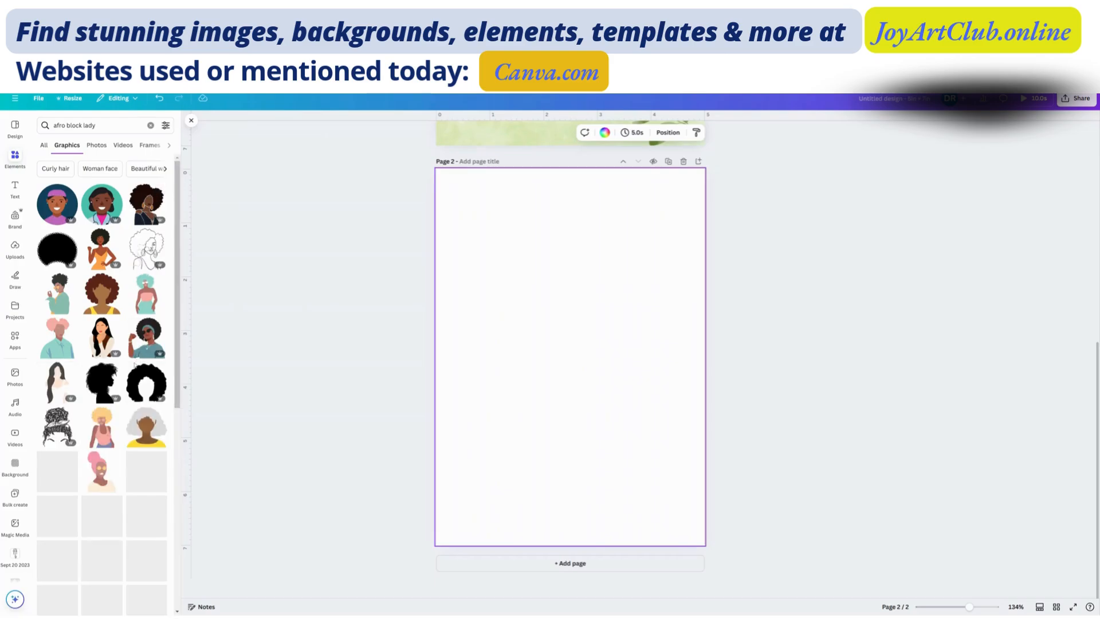
scroll(136, 318, down, 3)
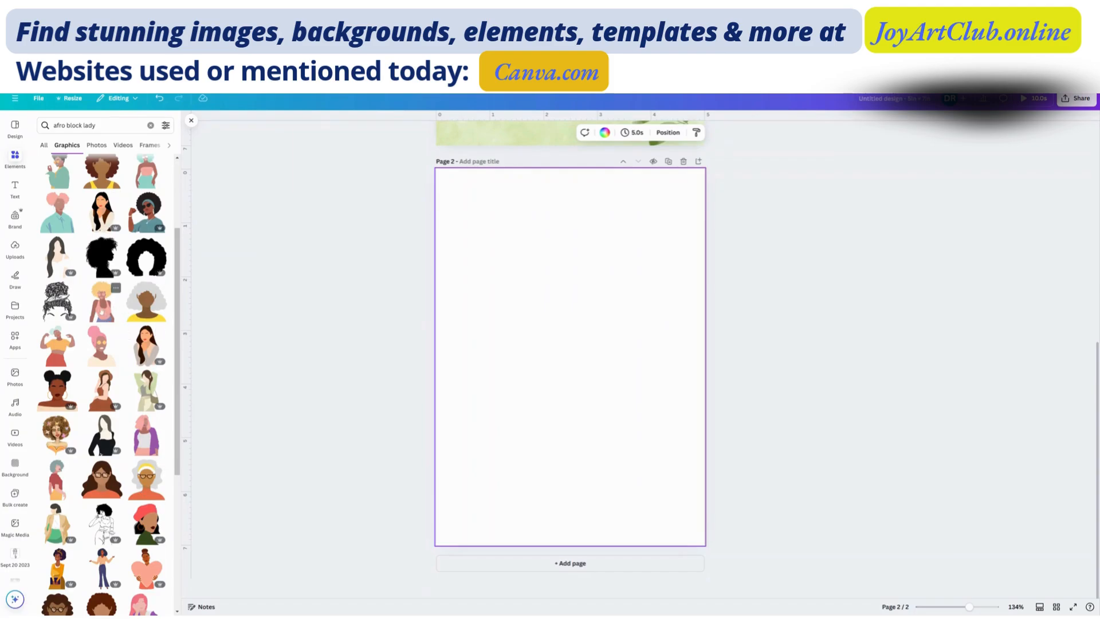
- Try the graphic of the woman with two hair buns and hoop earrings on page 2, and delete it
click(58, 389)
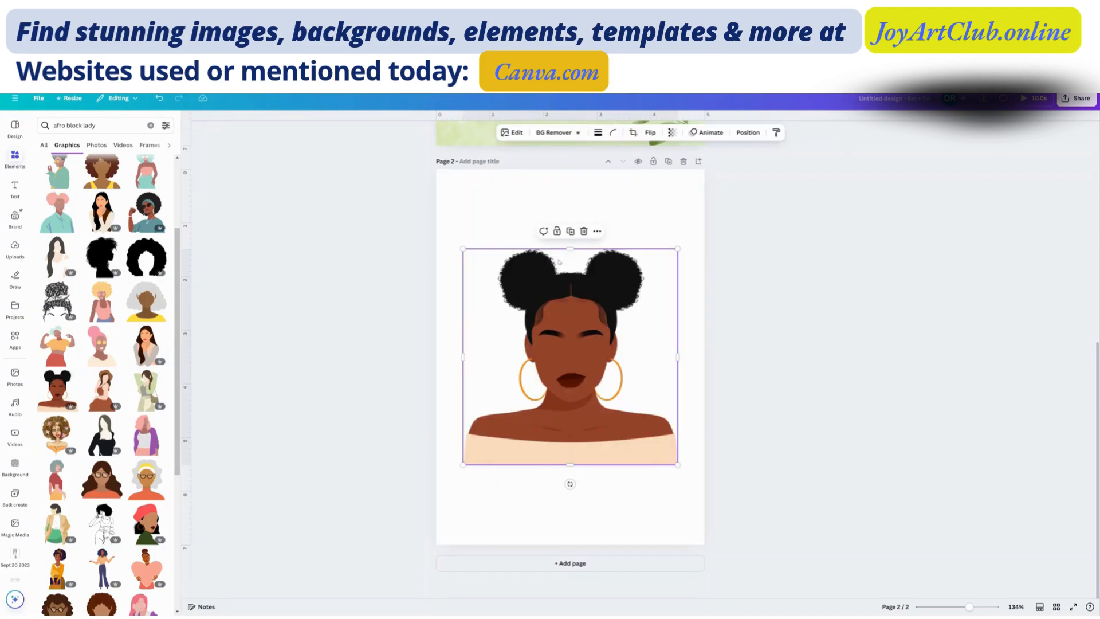
drag(587, 312, 588, 283)
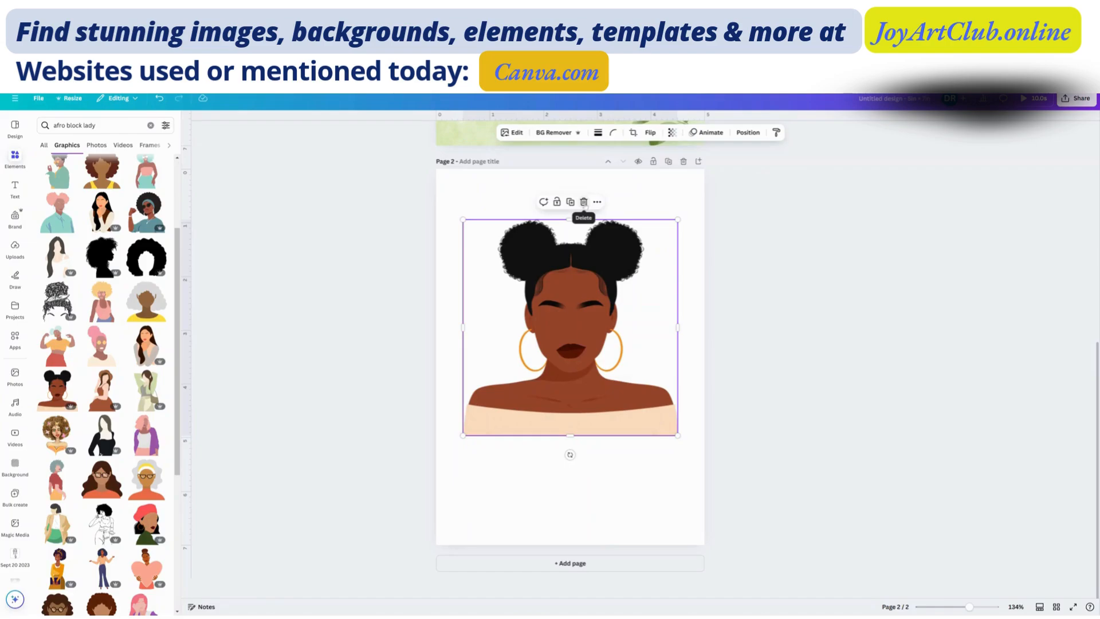
click(584, 203)
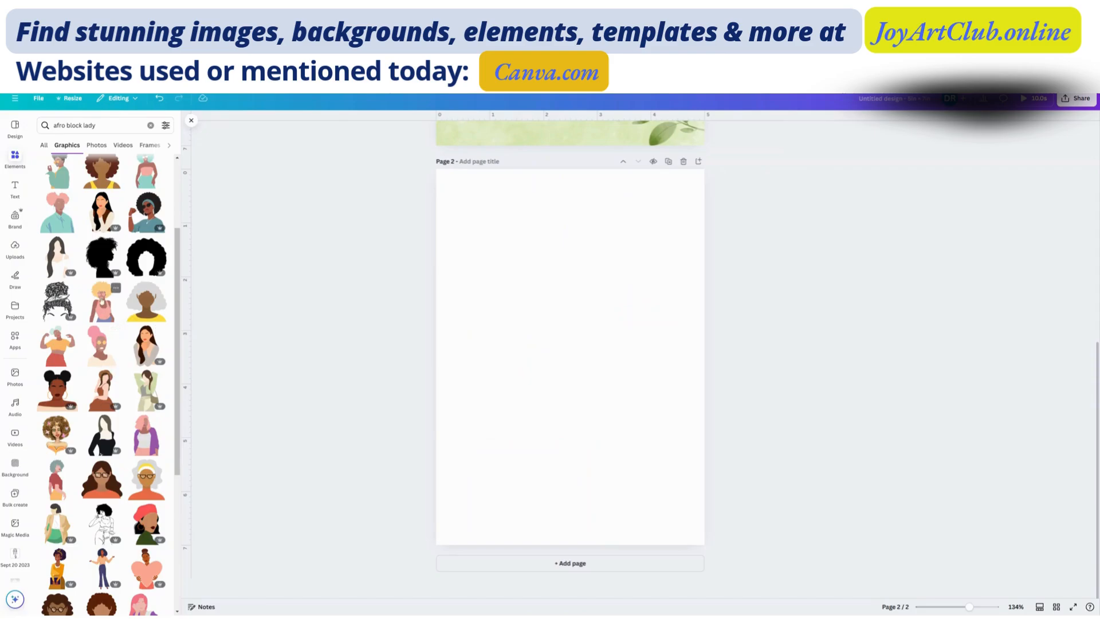
- Add the graphic of the blonde afro woman in pink sunglasses to page 2 and enlarge it to cover most of the page
click(102, 302)
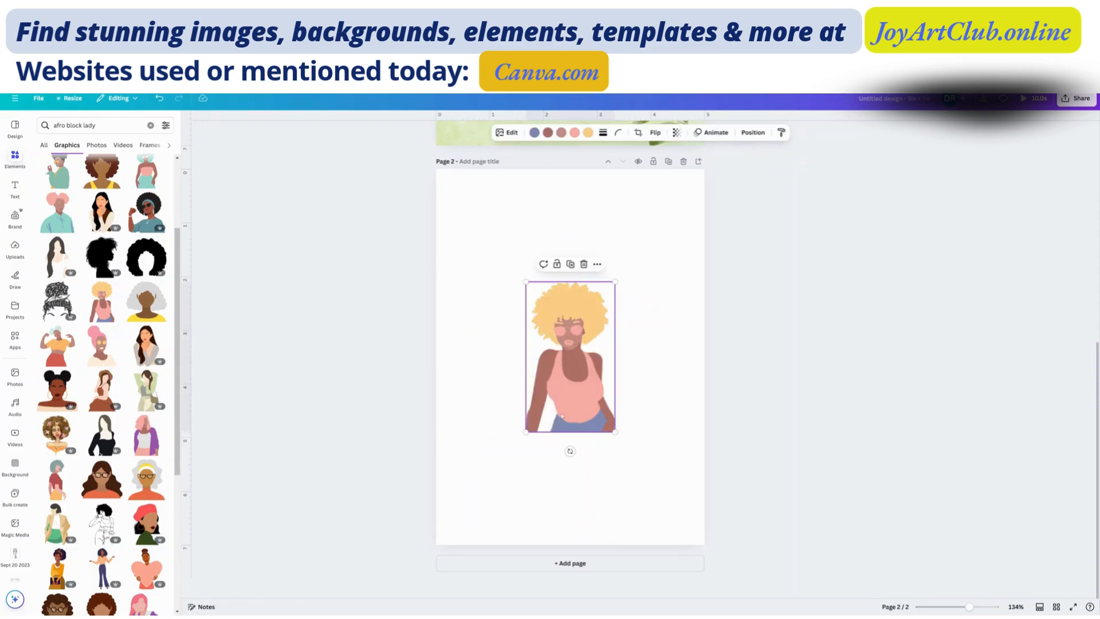
drag(530, 337, 519, 321)
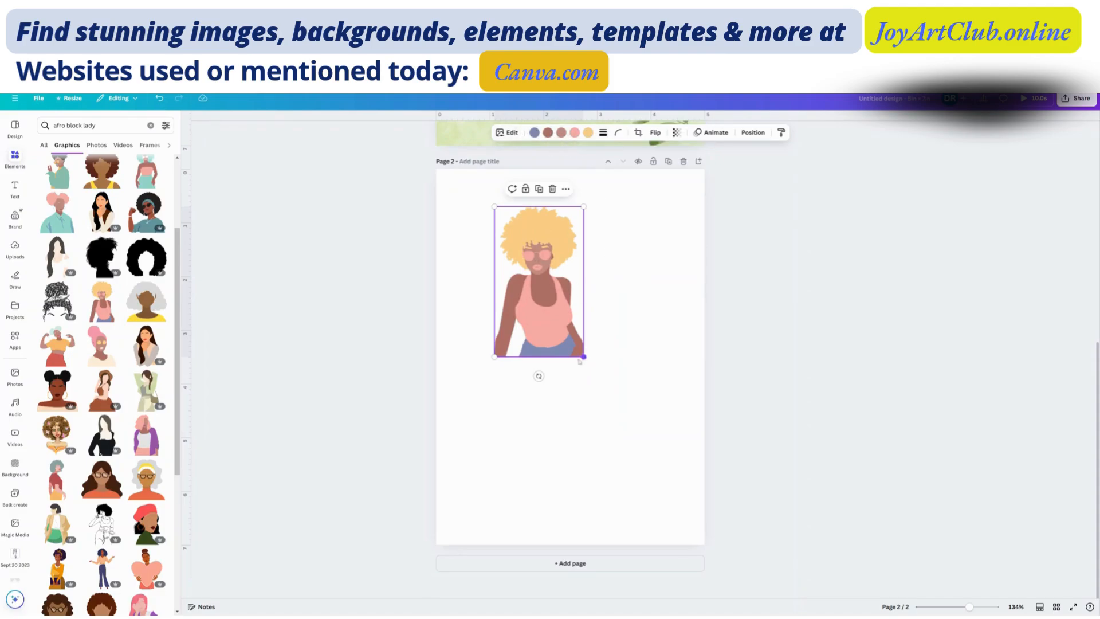
drag(583, 356, 549, 348)
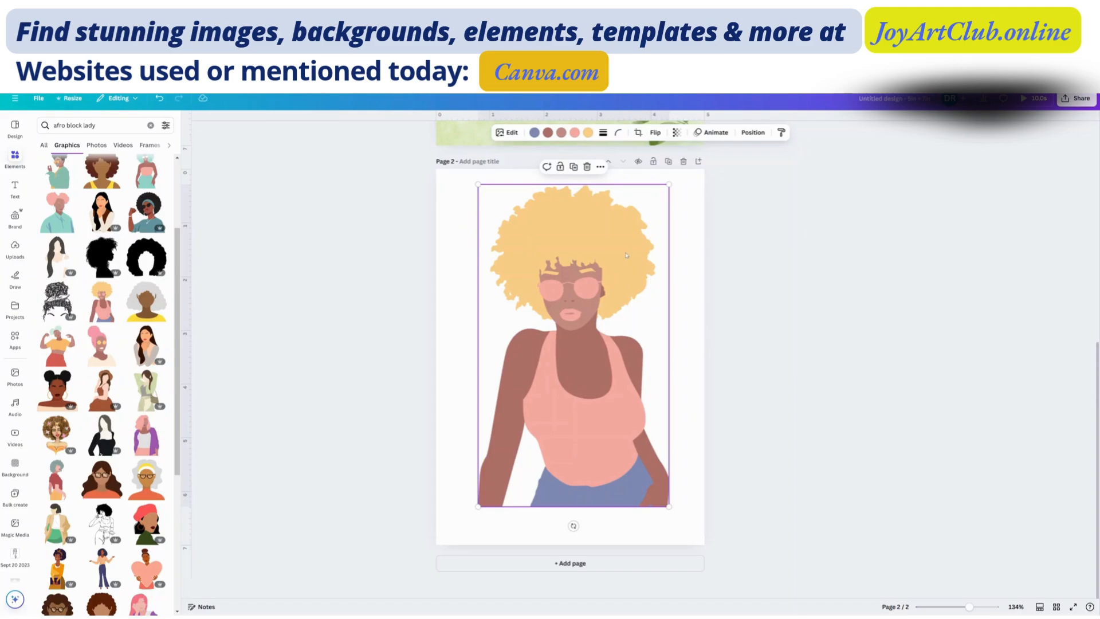
- Recolor the woman's hair black, and her pink top, sunglasses and lips with the blue document color of her jeans
click(588, 134)
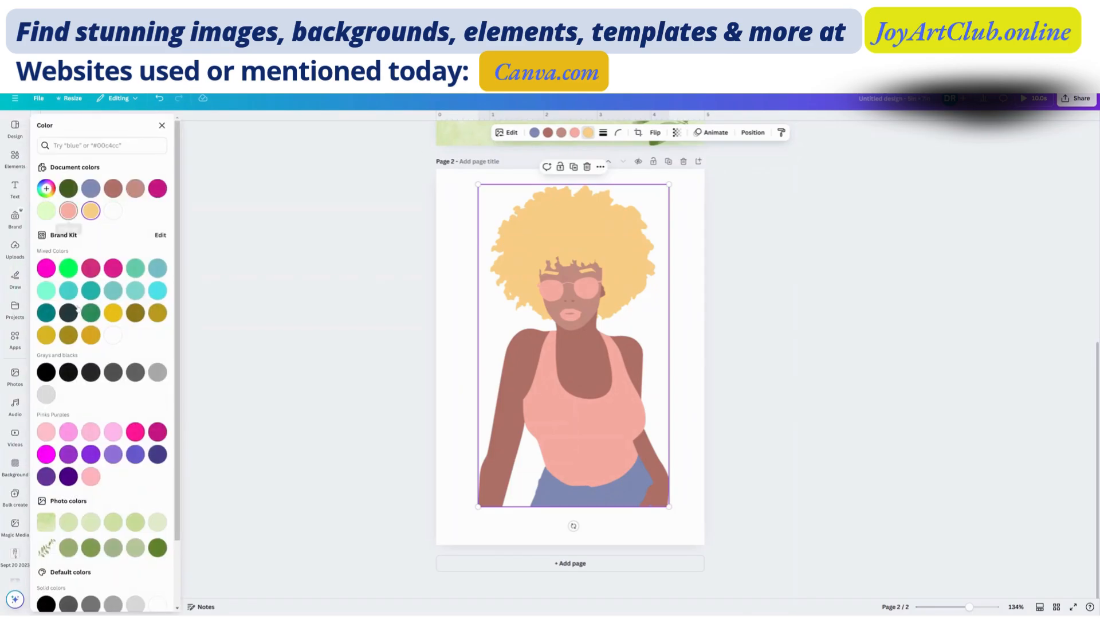
click(46, 373)
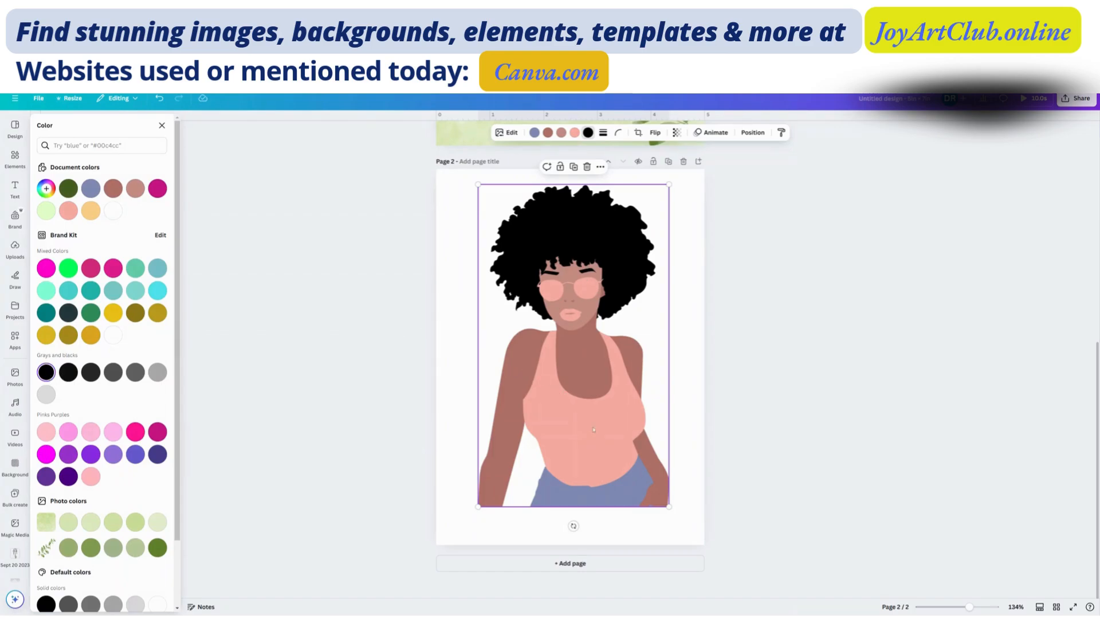
click(575, 133)
click(92, 190)
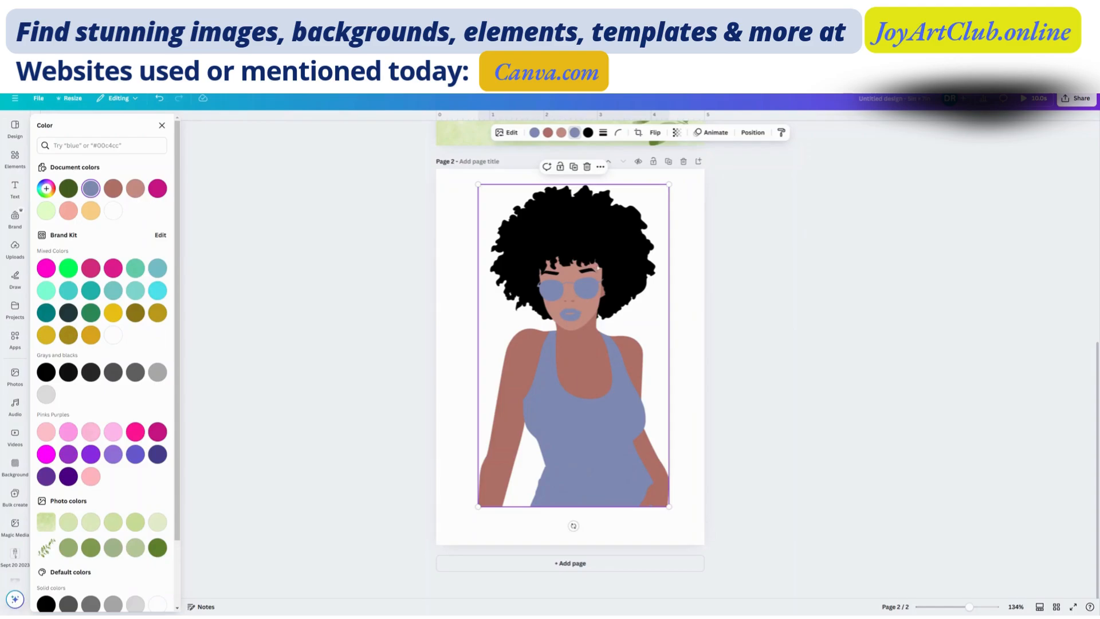
- Enlarge the woman graphic to about 4.1 × 6.9 in and center it on page 2
drag(600, 279, 565, 268)
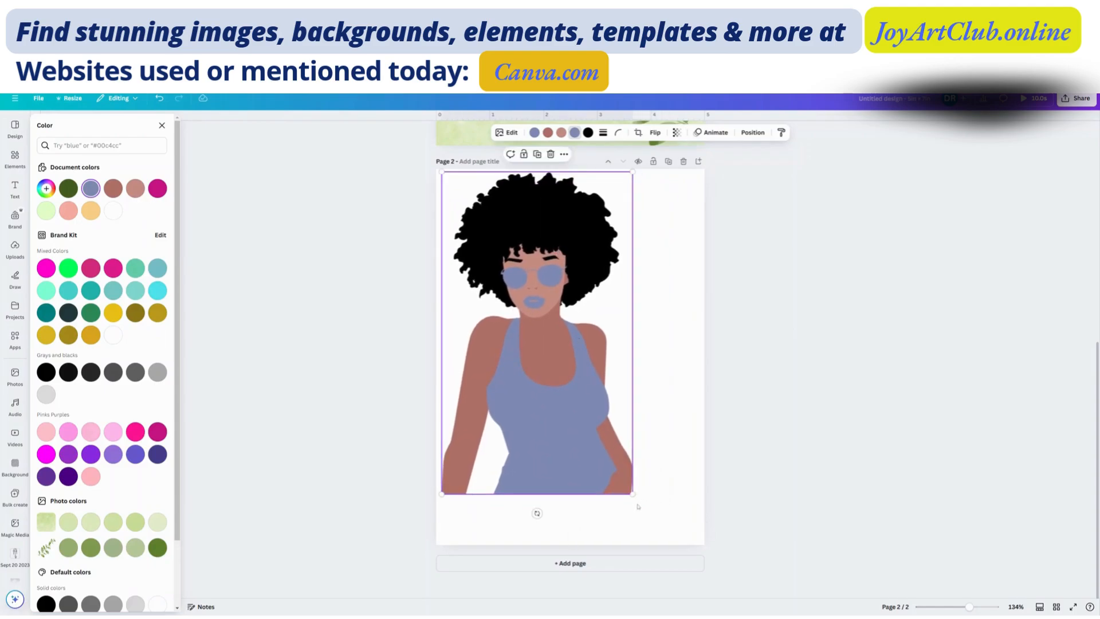
drag(646, 509, 676, 561)
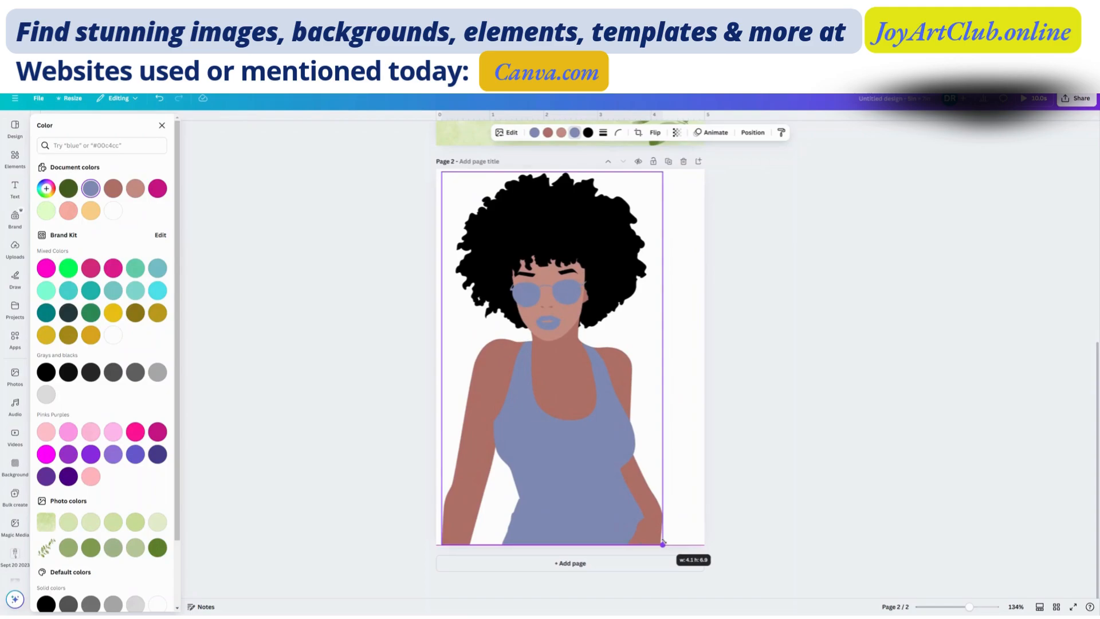
drag(601, 459, 626, 458)
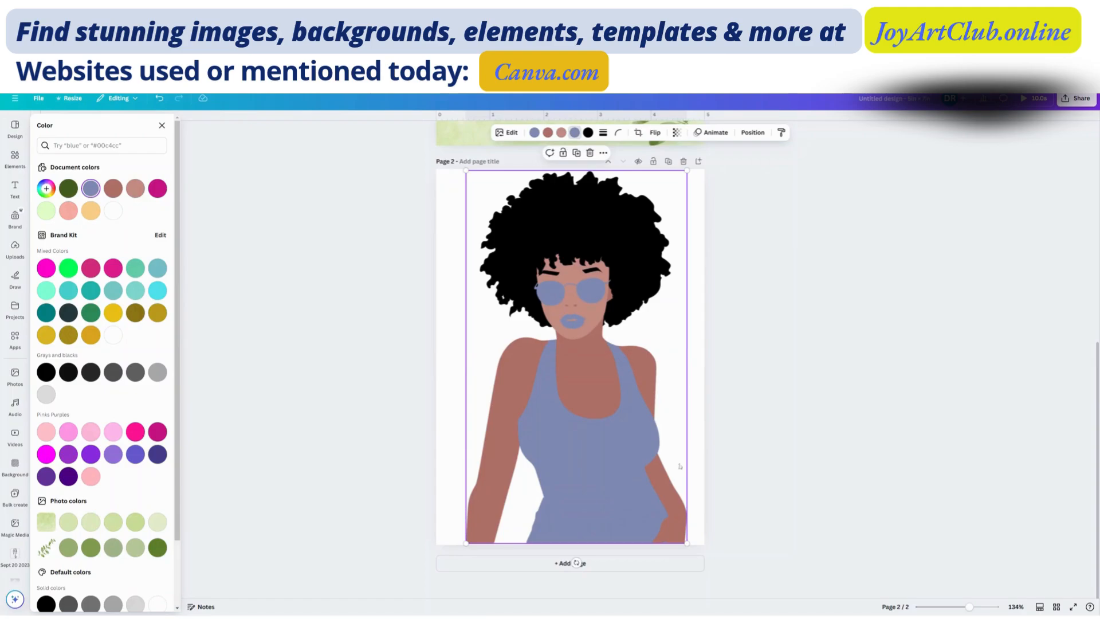
mouse_move(687, 543)
mouse_down()
mouse_move(649, 490)
mouse_move(685, 540)
mouse_up()
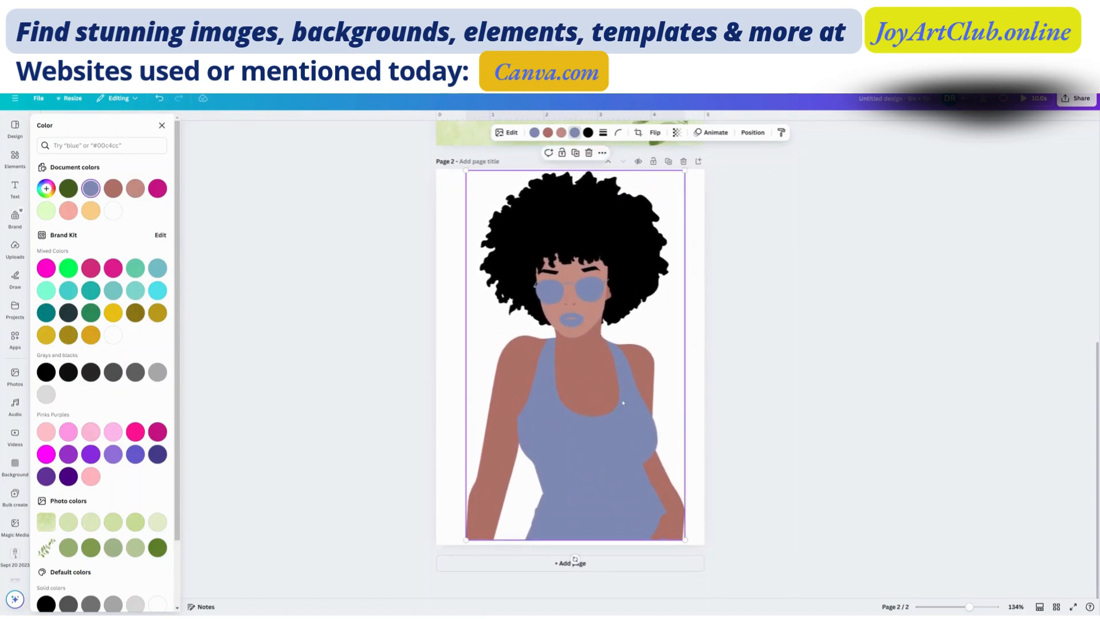
drag(623, 403, 622, 405)
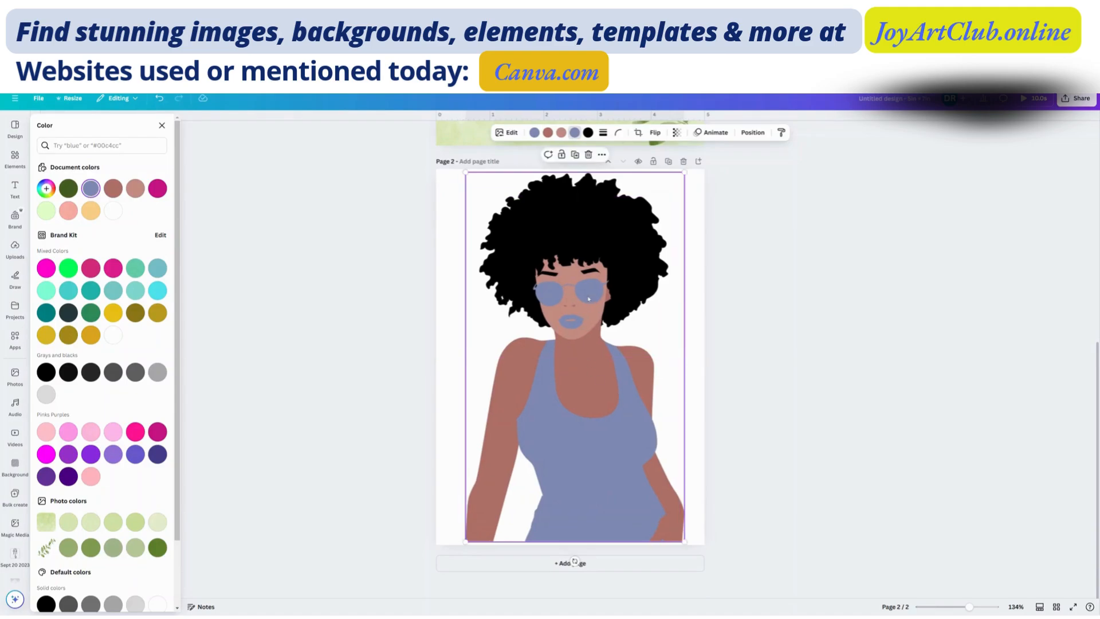
- Recolor the woman's lighter face tone with the reddish-brown document color of her arms
click(562, 135)
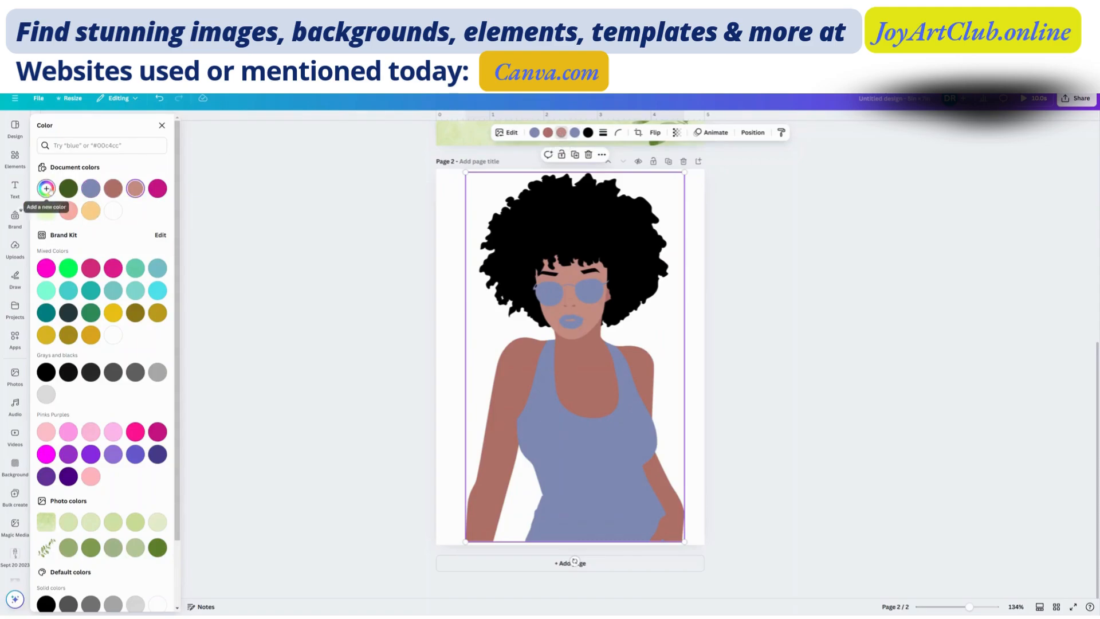
click(46, 189)
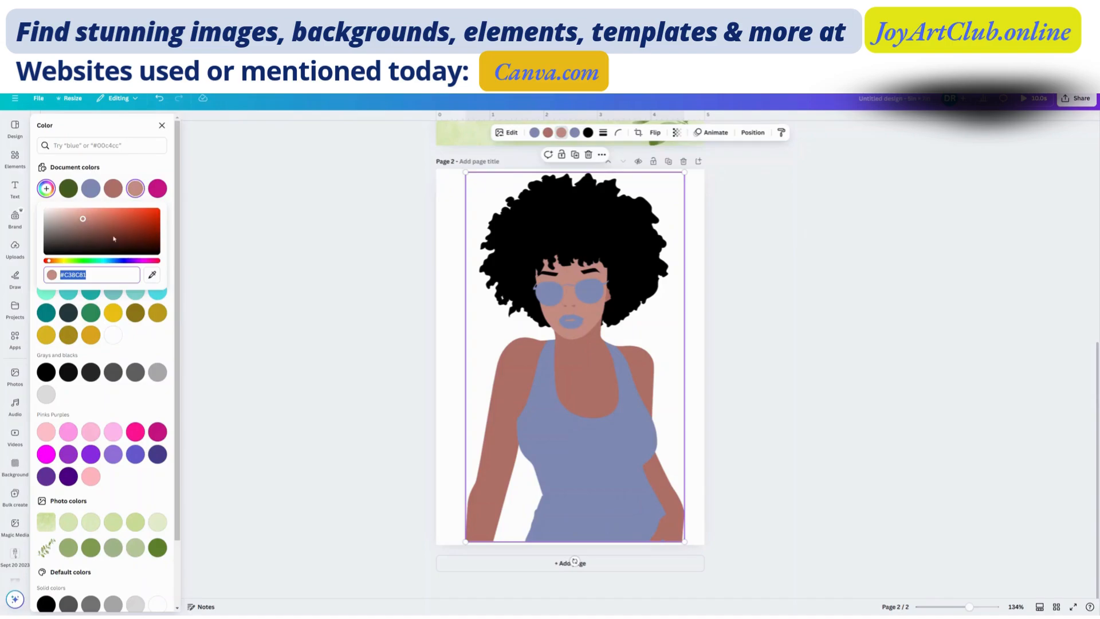
click(113, 189)
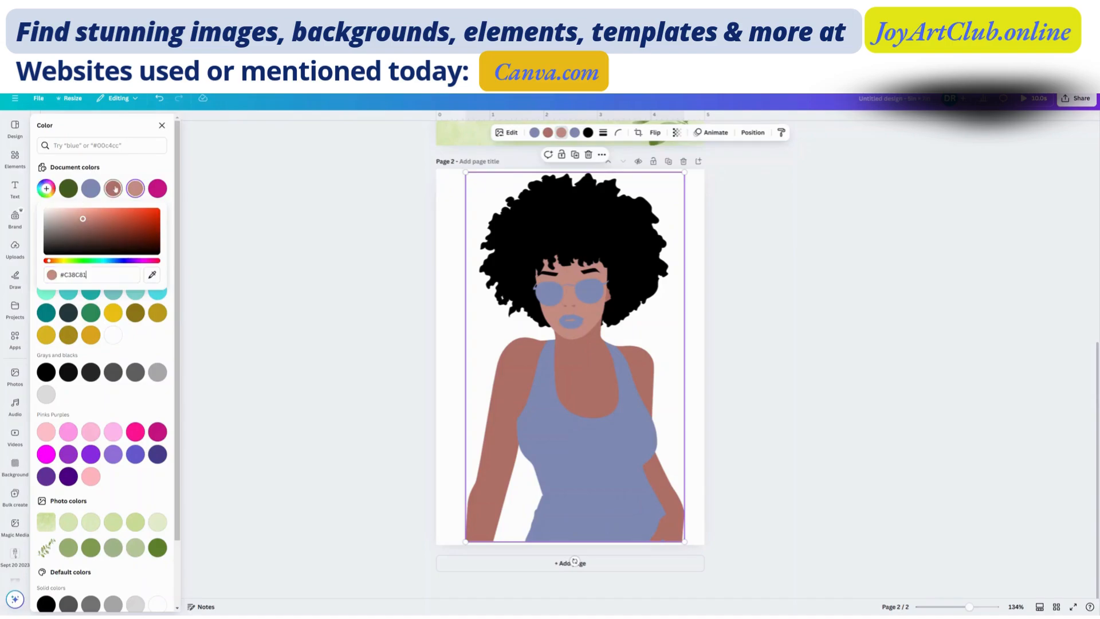
- Search the colors for brown and recolor the woman's face with the orange-brown of the Against Autumn Fields palette
click(46, 189)
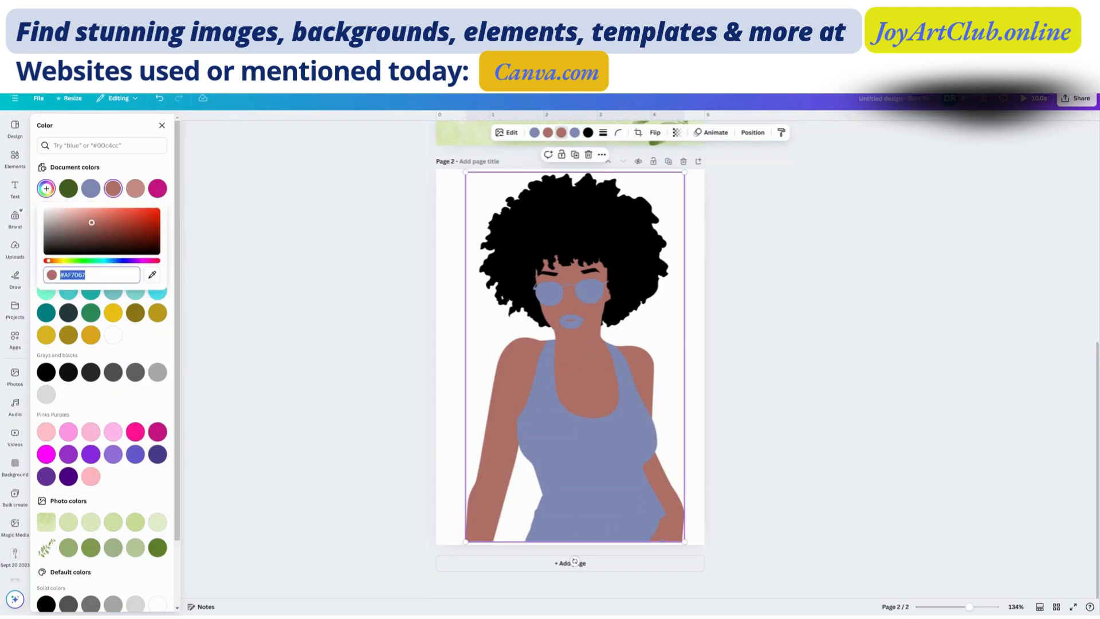
click(107, 147)
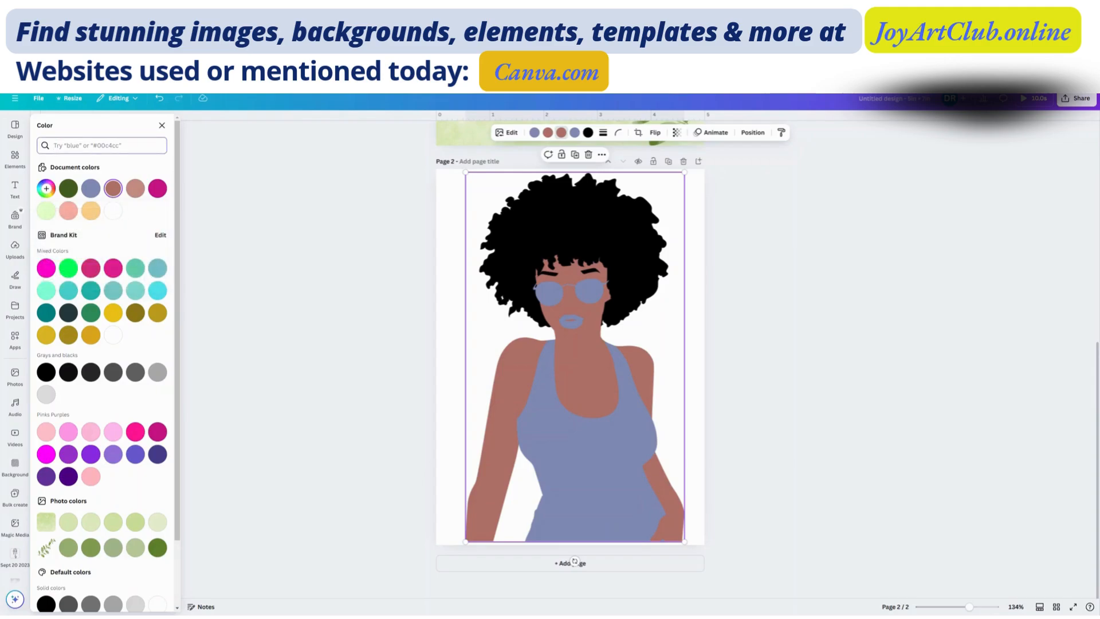
text(brown)
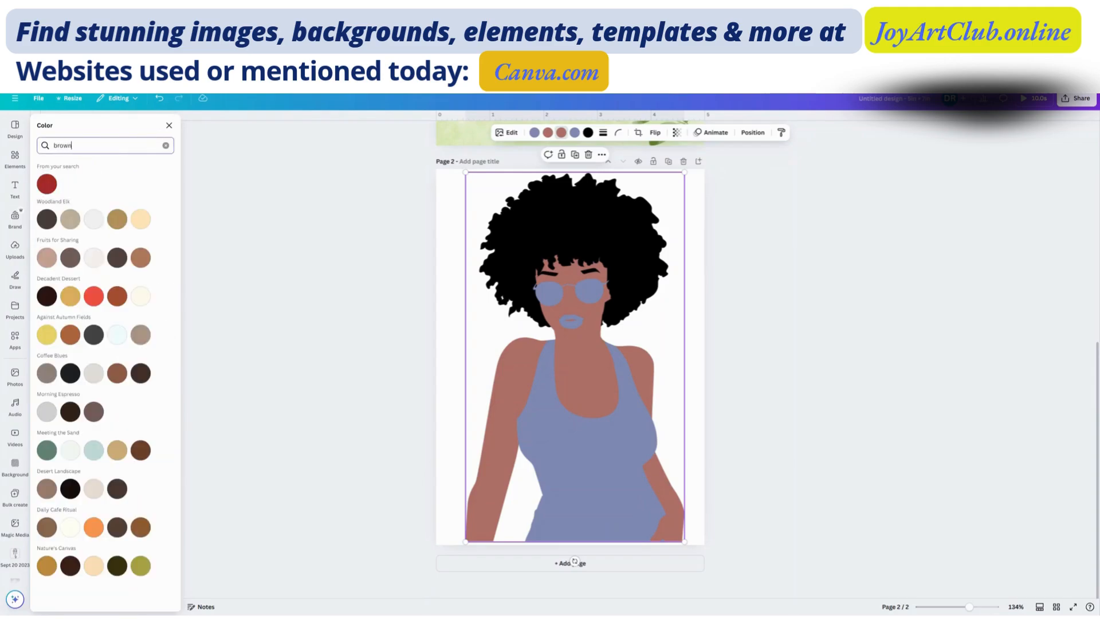
click(118, 298)
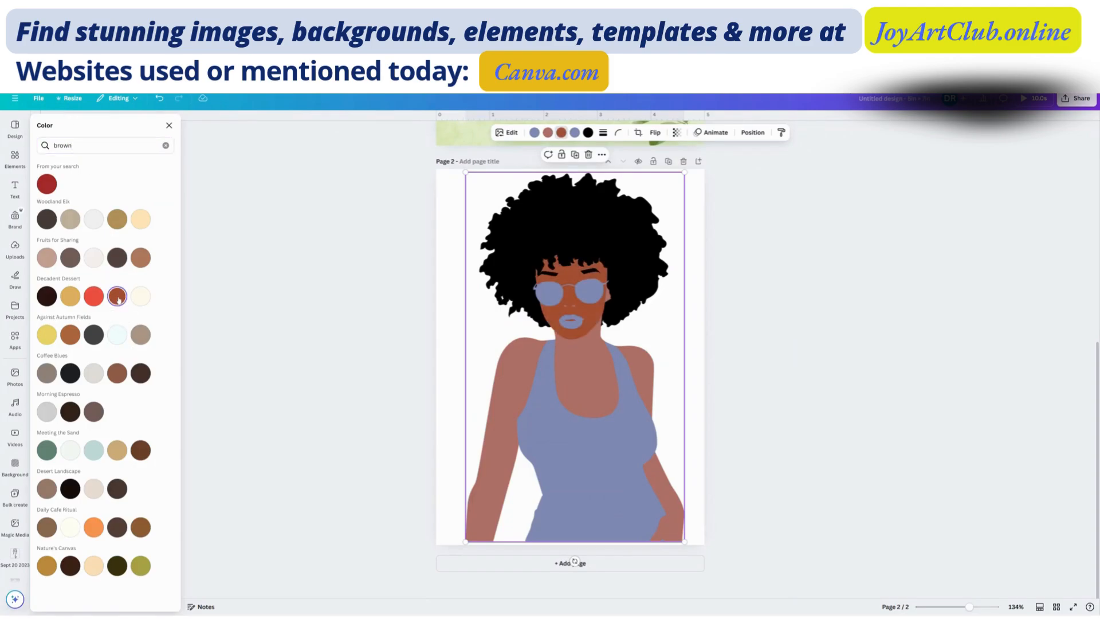
click(71, 337)
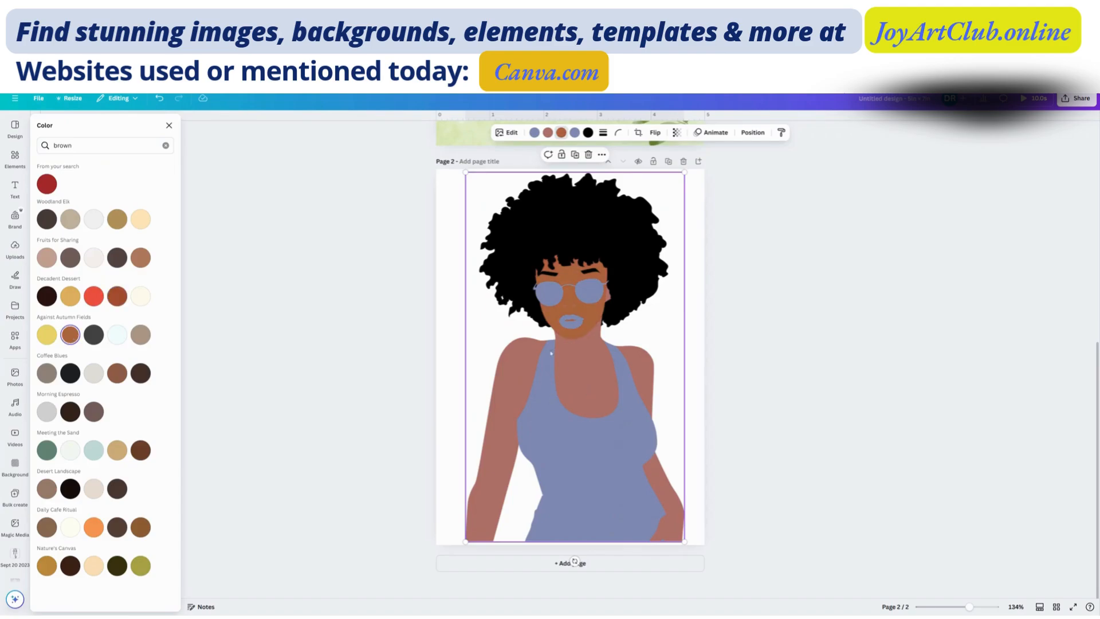
click(455, 347)
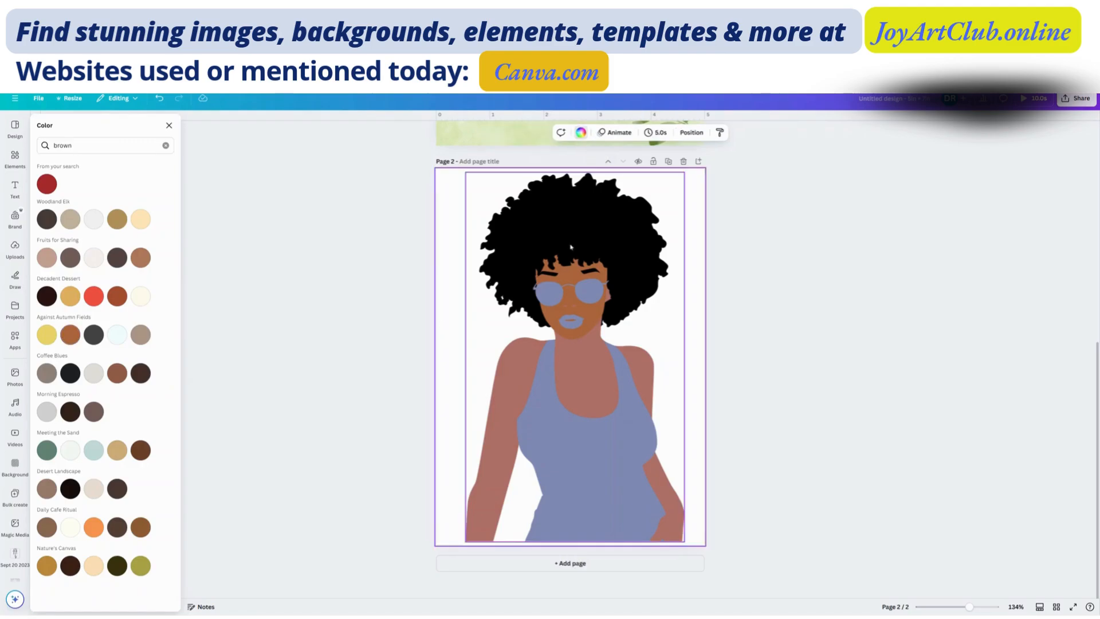
- Add a blank page 3 and search the element library for watercolor, showing all graphics
click(575, 566)
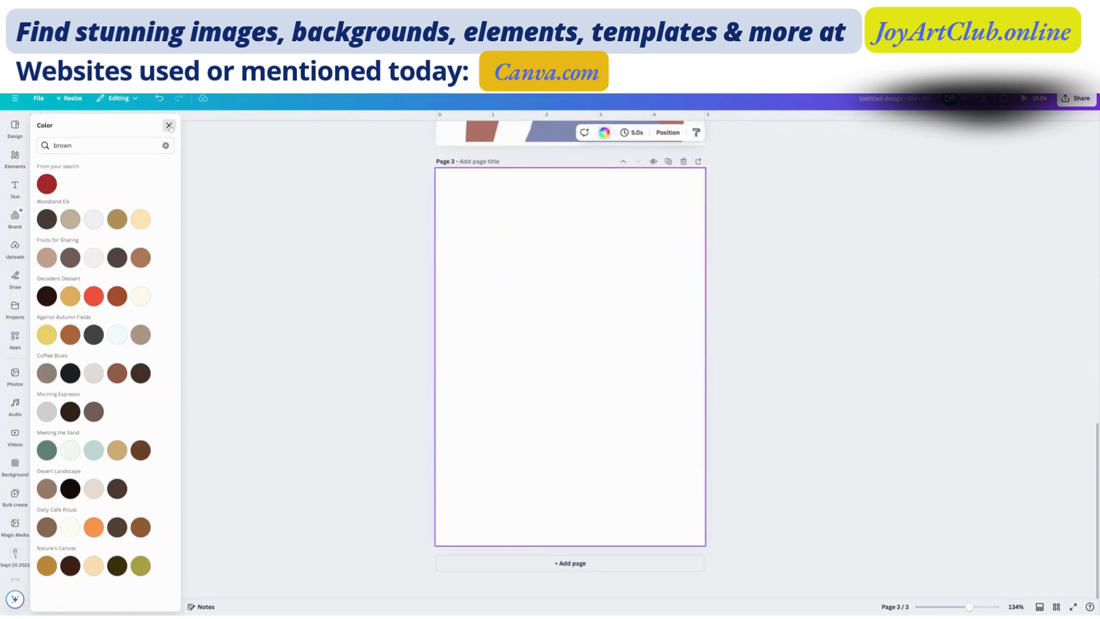
click(169, 126)
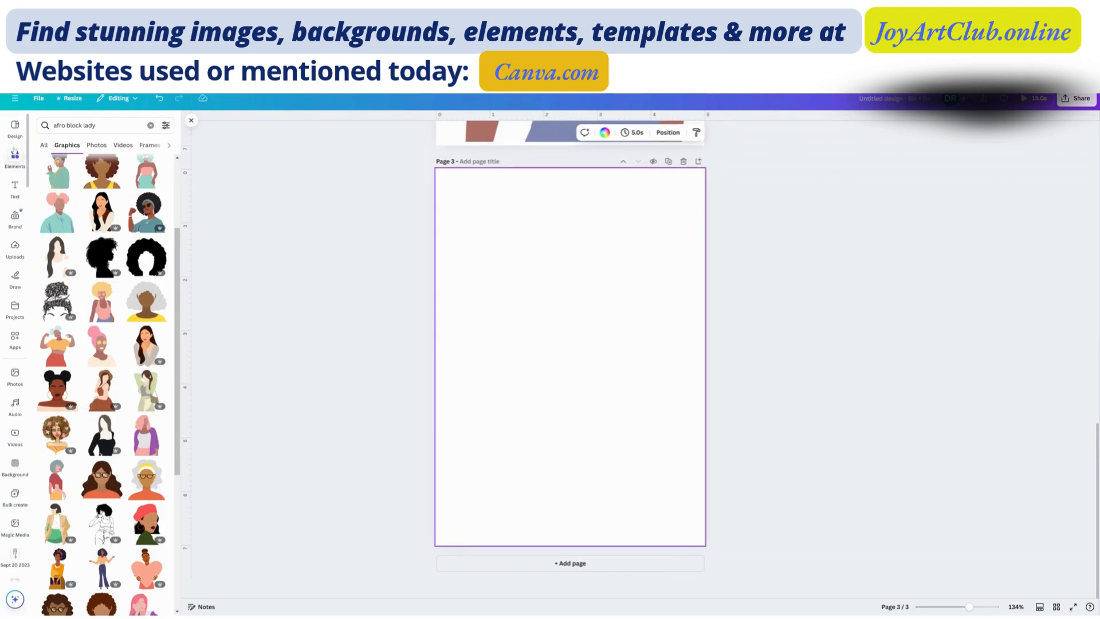
click(15, 158)
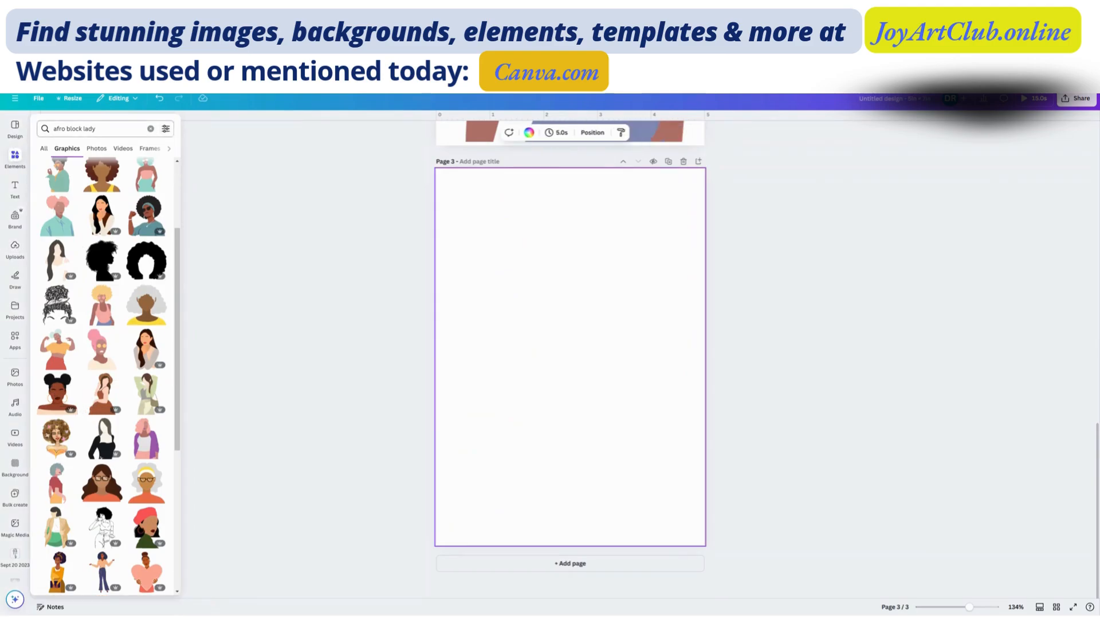
click(150, 129)
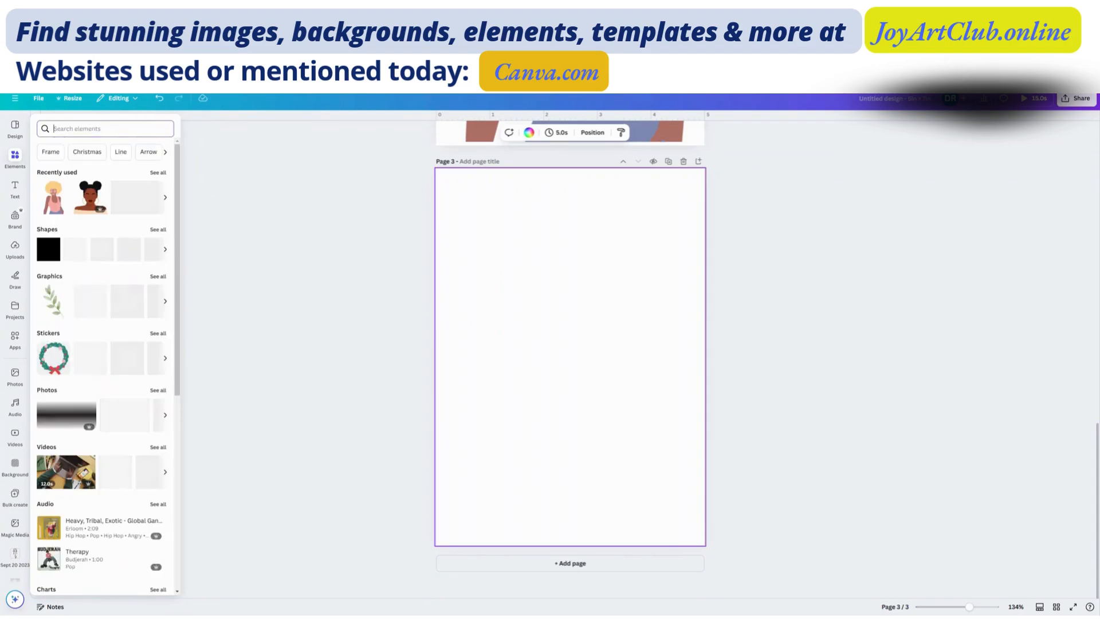
text(esy)
key(BackSpace)
key(BackSpace)
key(BackSpace)
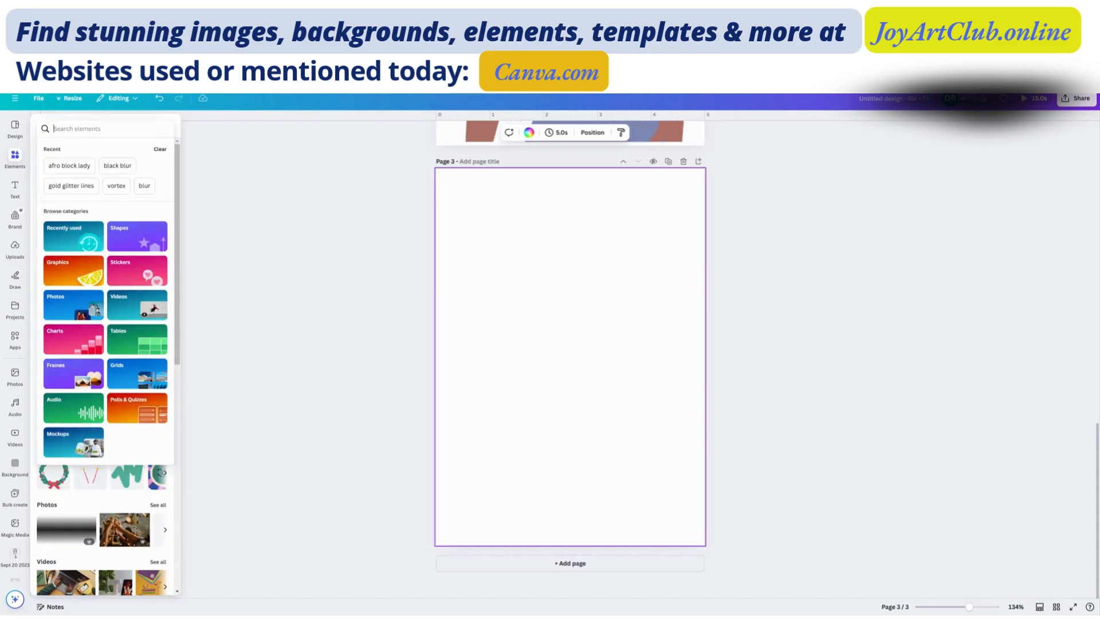
text(watercolor)
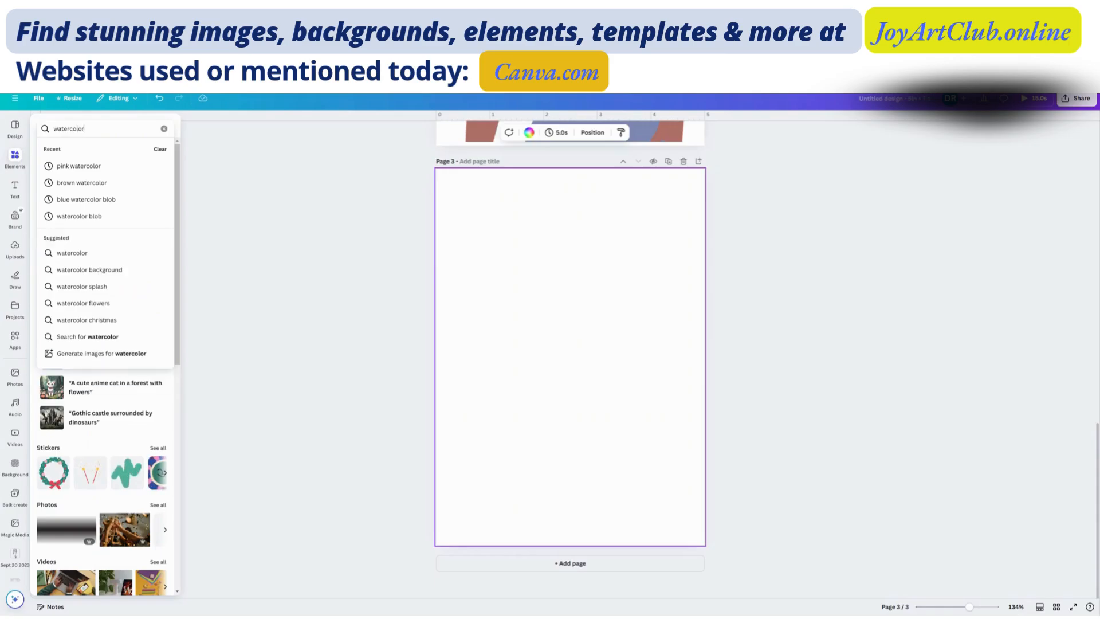
key(Return)
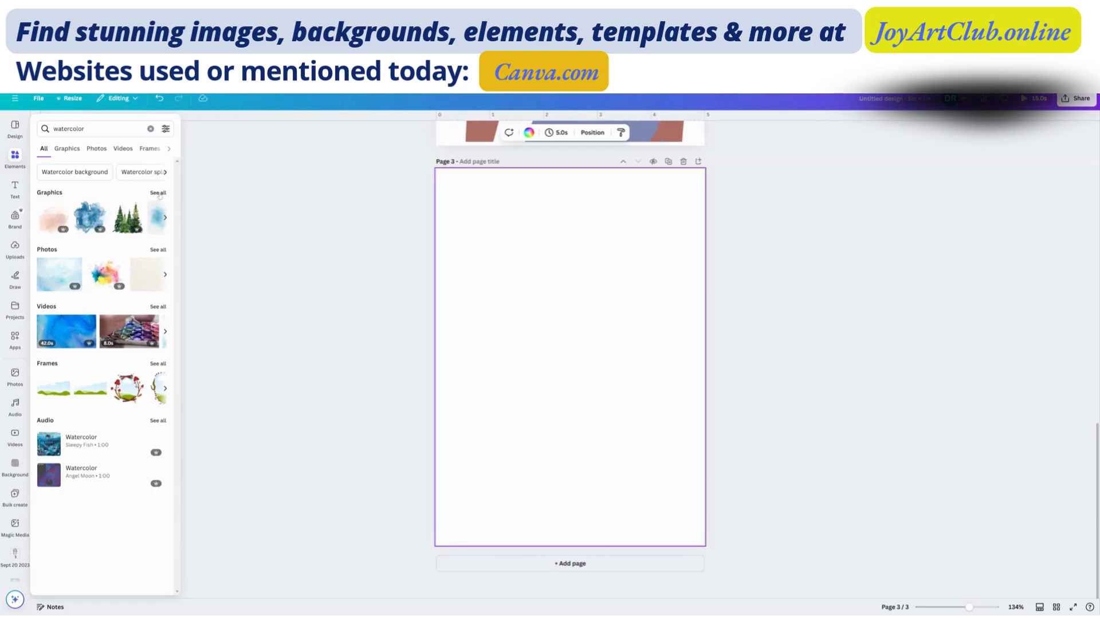
click(158, 193)
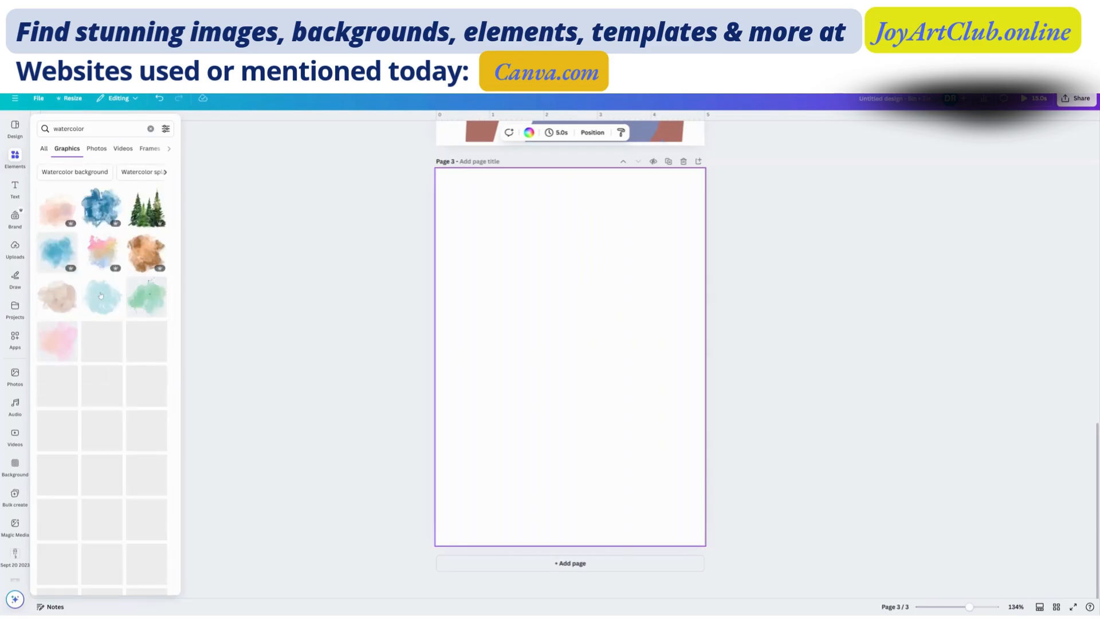
- Add the brown watercolor blot to page 3, move it to the page's upper part and enlarge it to about 4.7 in wide
click(139, 260)
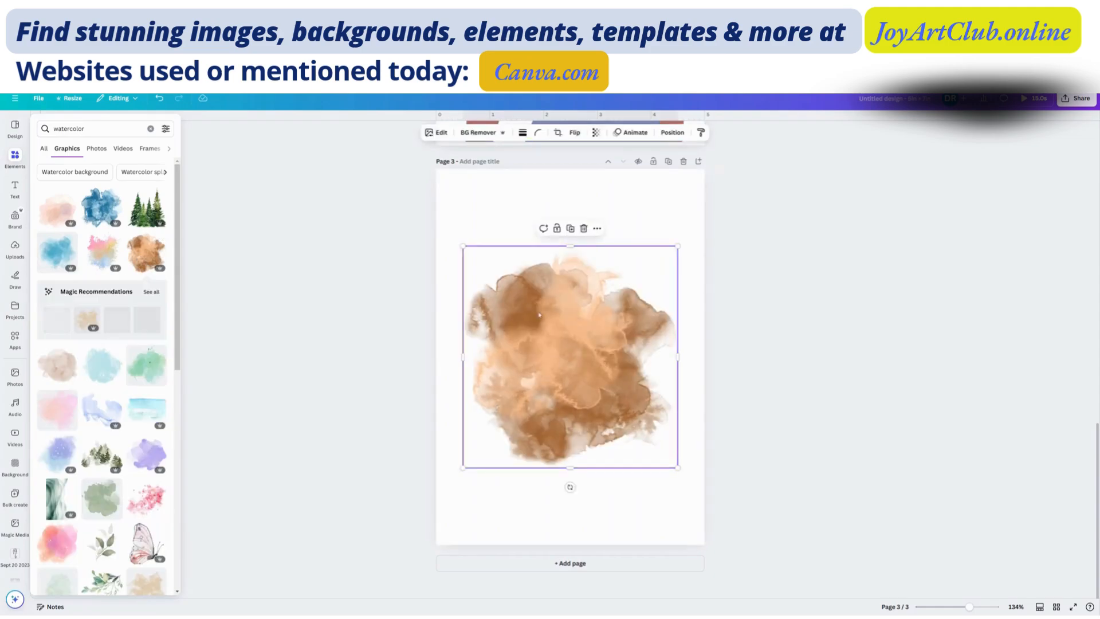
mouse_move(538, 315)
mouse_down()
mouse_move(481, 203)
mouse_move(533, 252)
mouse_move(541, 316)
mouse_up()
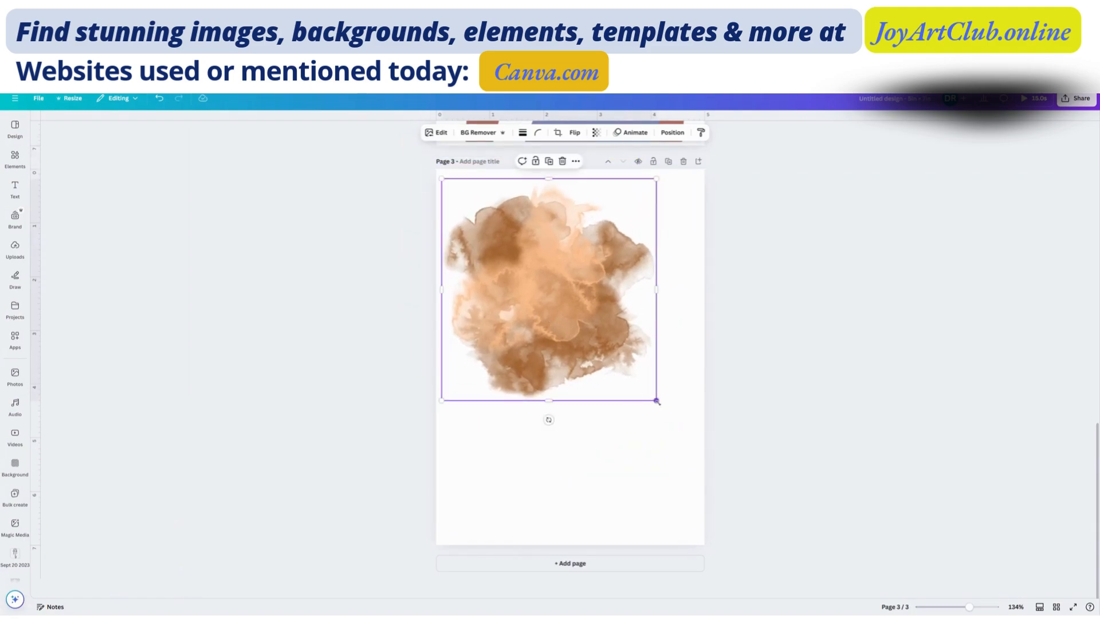
drag(657, 402, 698, 435)
- Duplicate the brown watercolor blot, place the copy over the lower part of page 3 and flip it horizontally
click(569, 161)
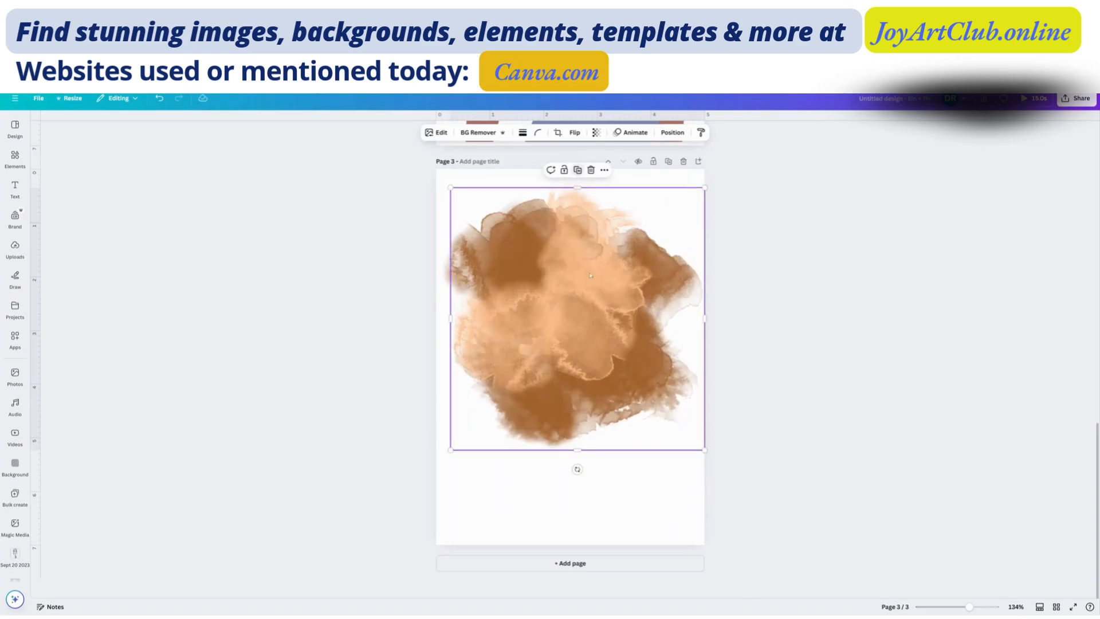
drag(589, 308, 577, 391)
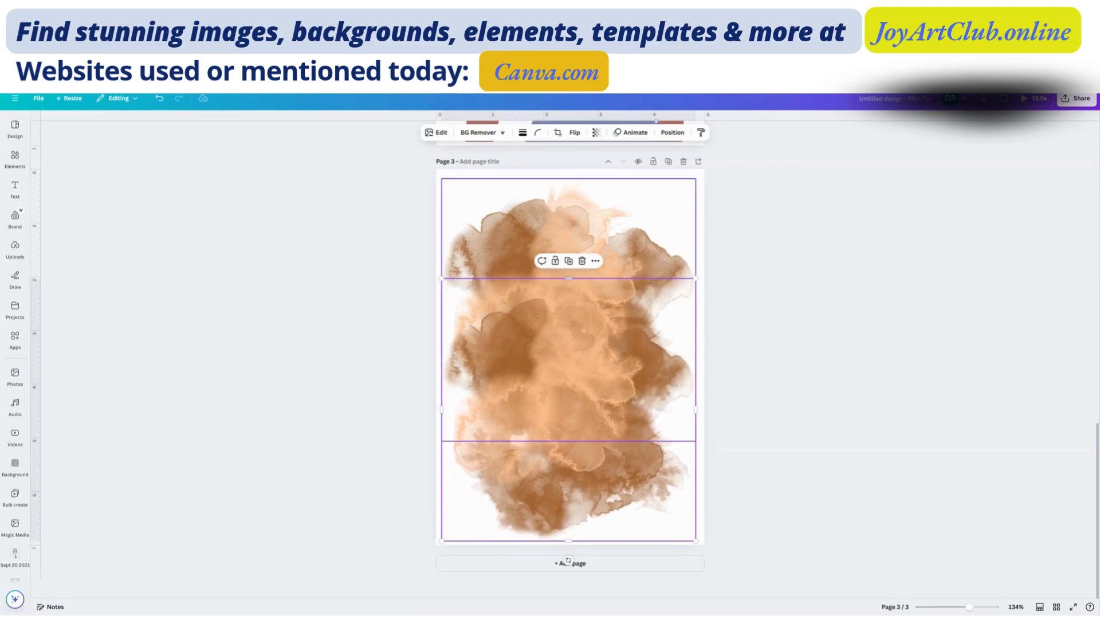
click(574, 133)
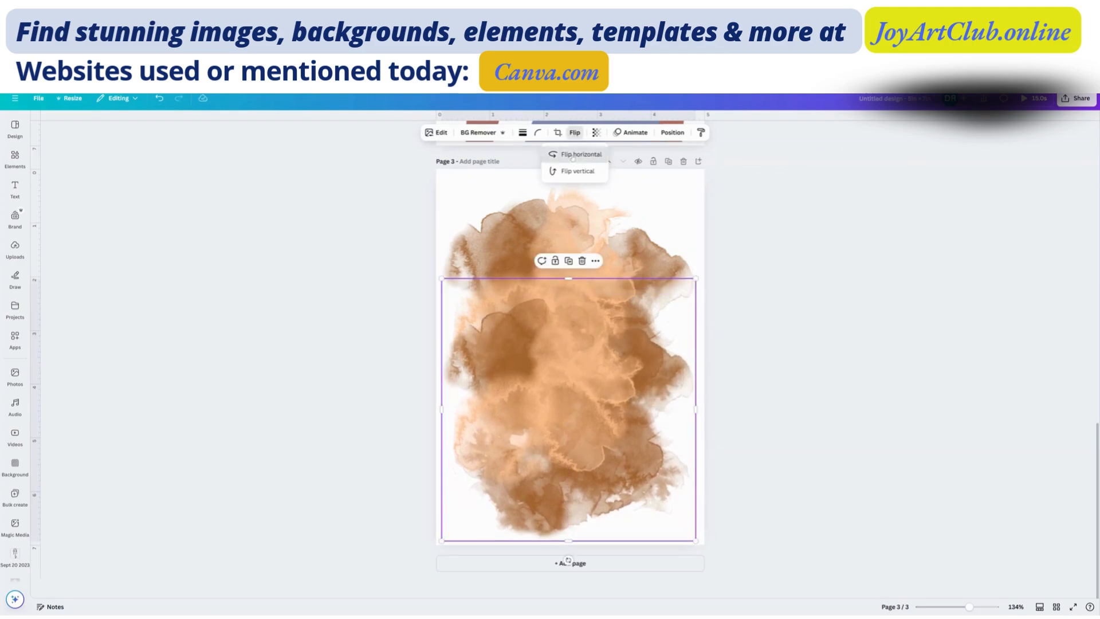
click(574, 154)
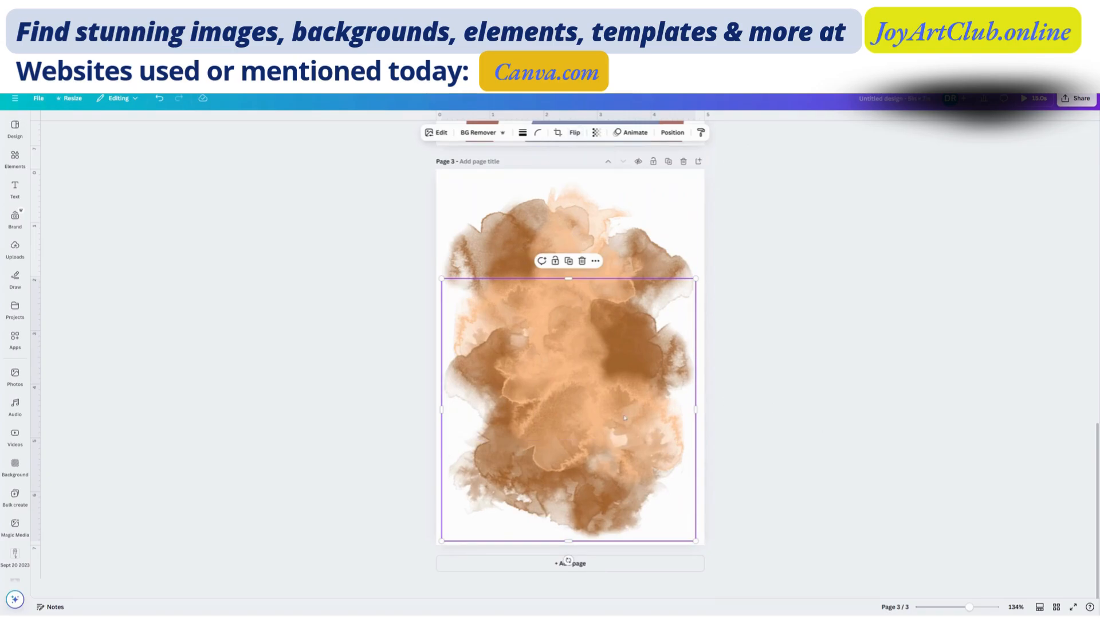
click(394, 385)
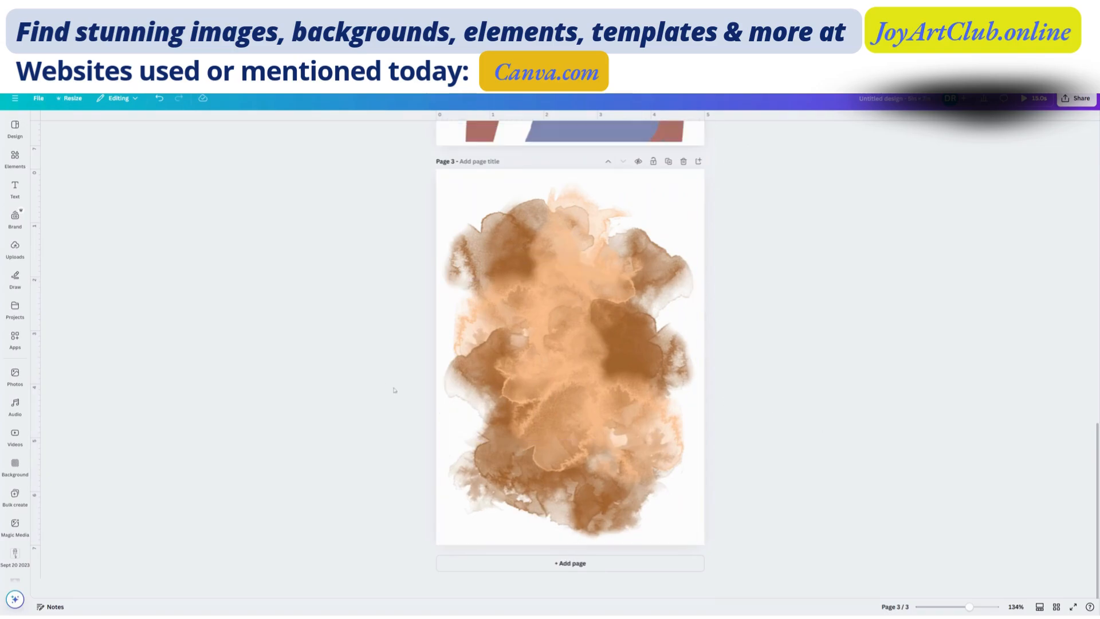
- Search the graphics for quotes, add the "Thankful grateful blessed" lettering to page 3 and move it onto the upper watercolor blot
click(13, 159)
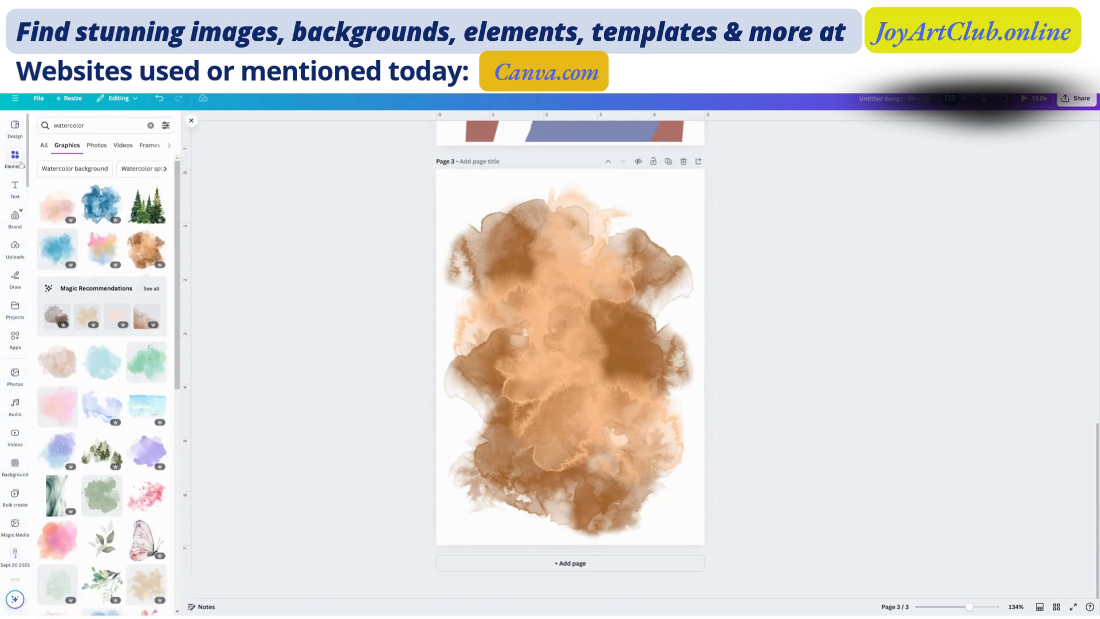
drag(91, 126, 19, 123)
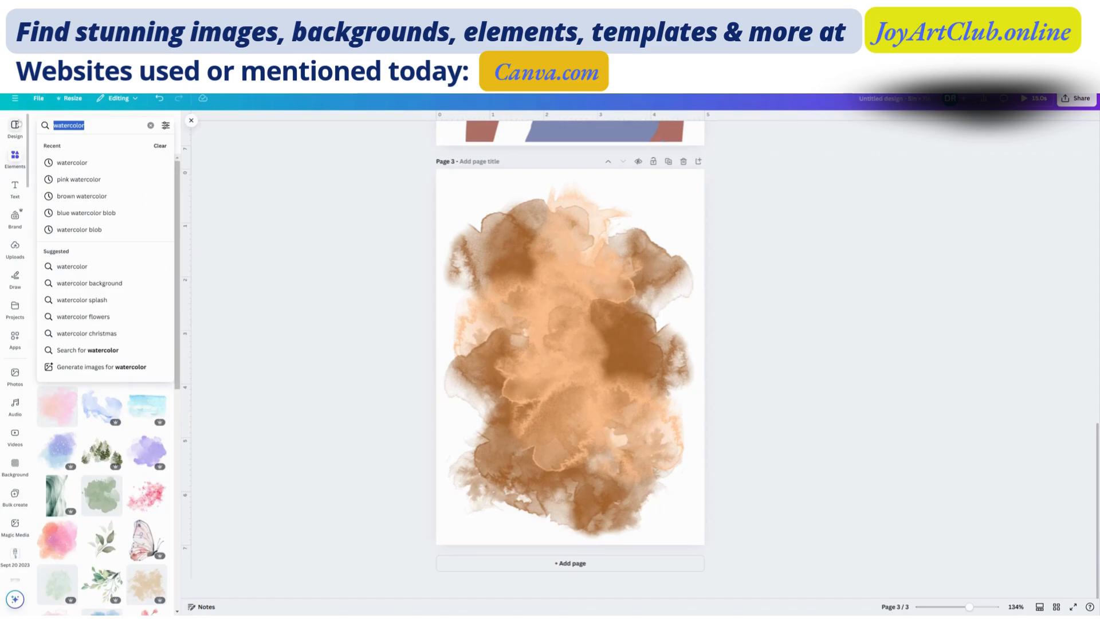
text(quotes)
key(Return)
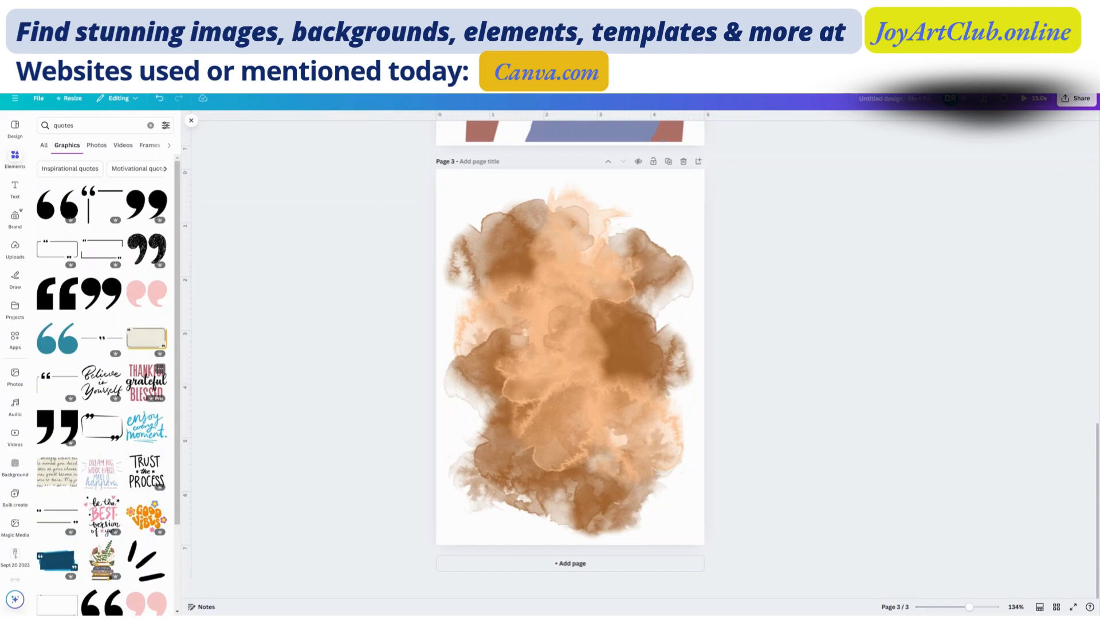
click(147, 381)
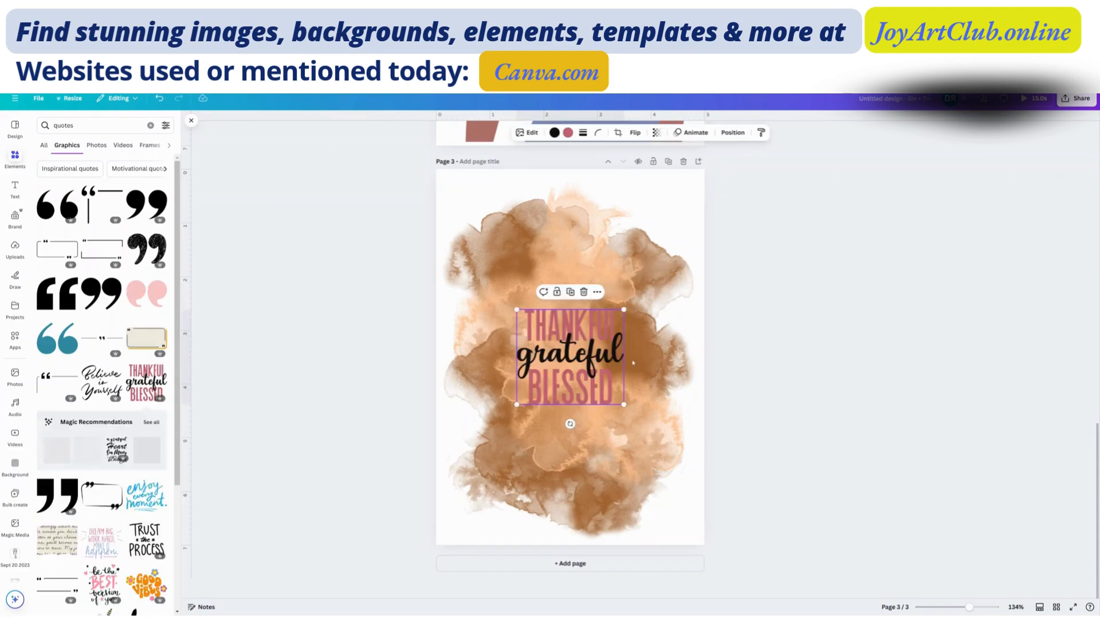
drag(581, 316, 573, 297)
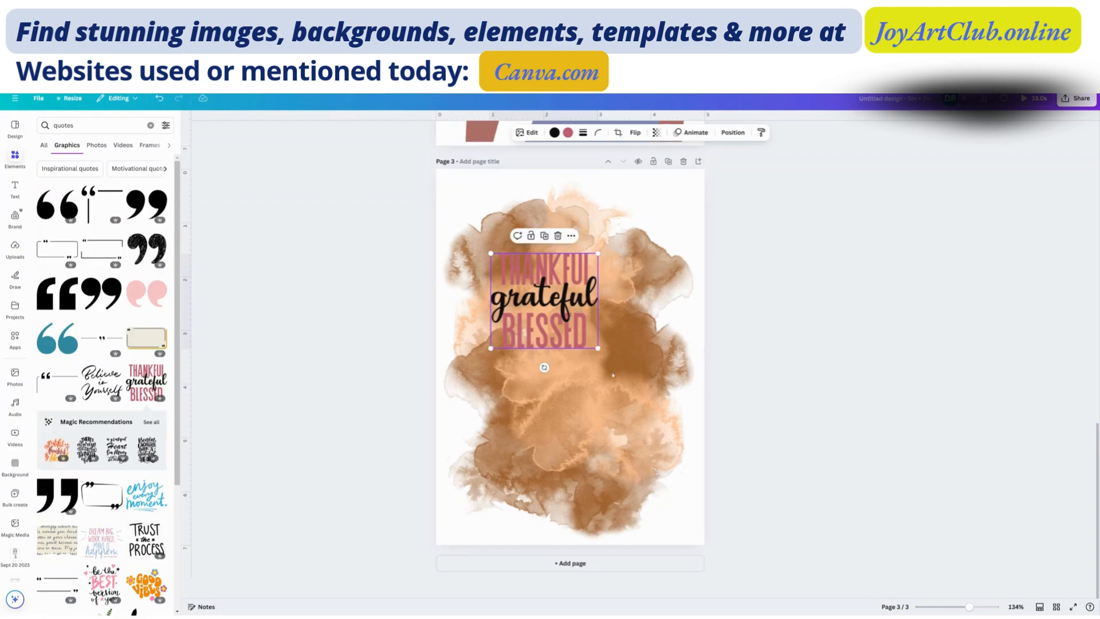